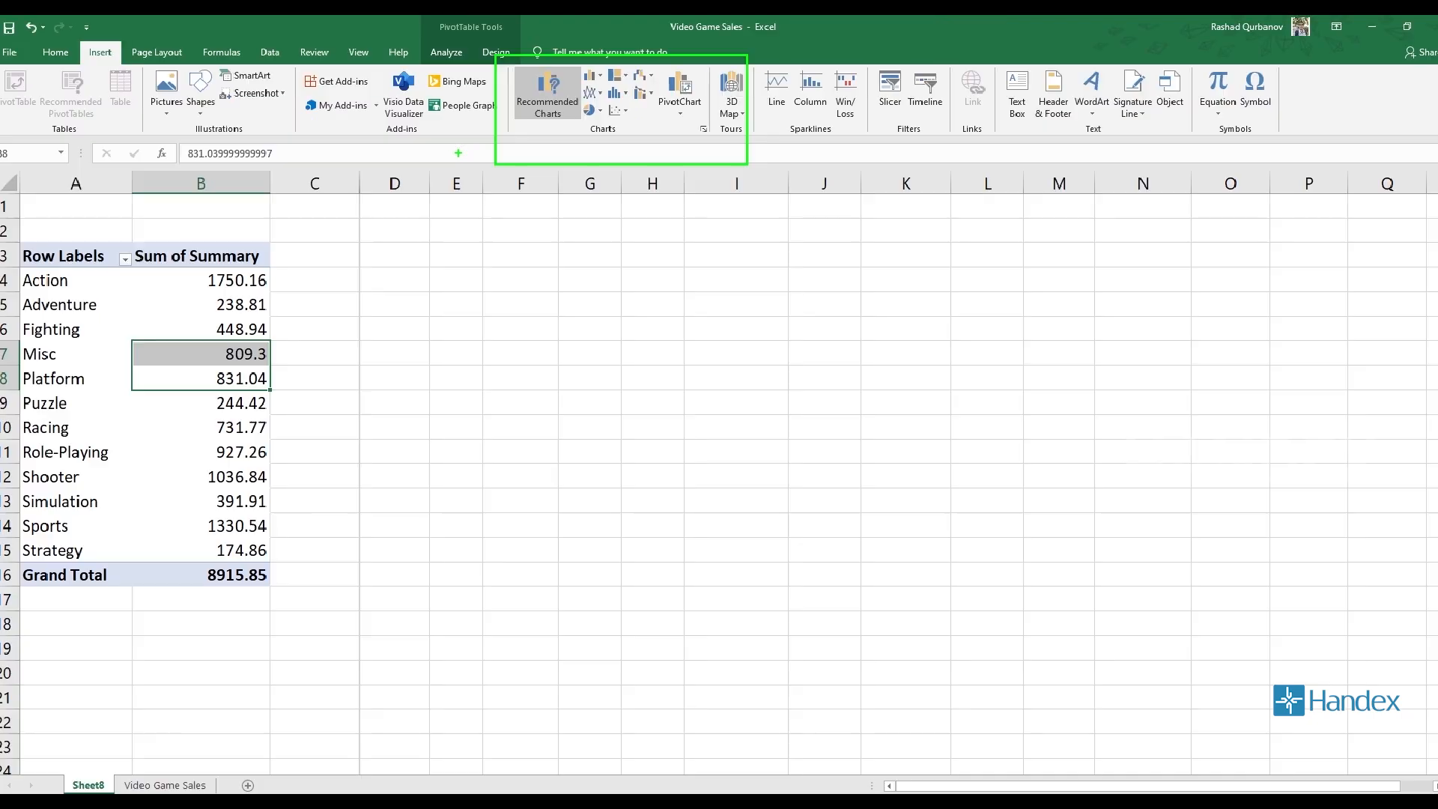
click(447, 51)
click(938, 102)
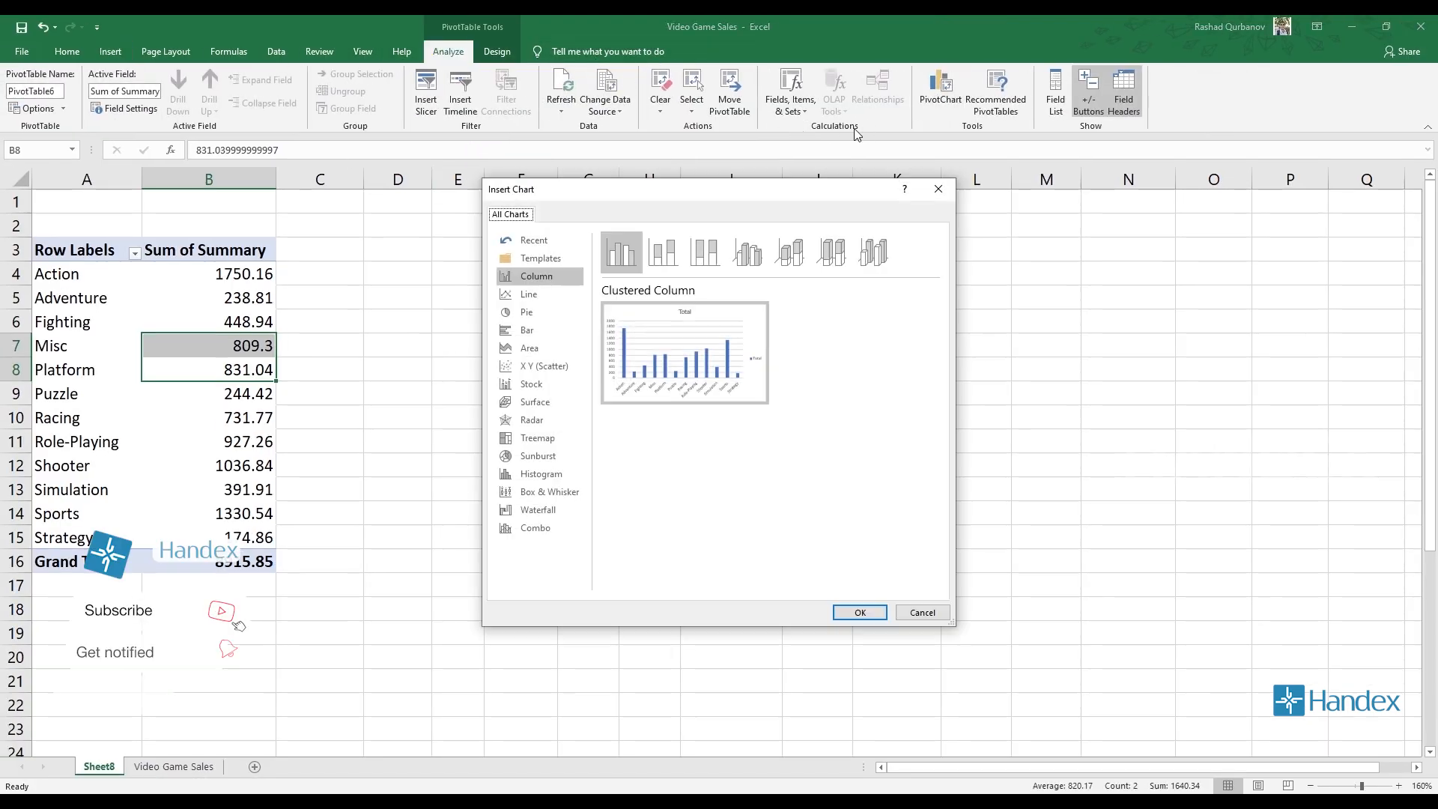
key(Escape)
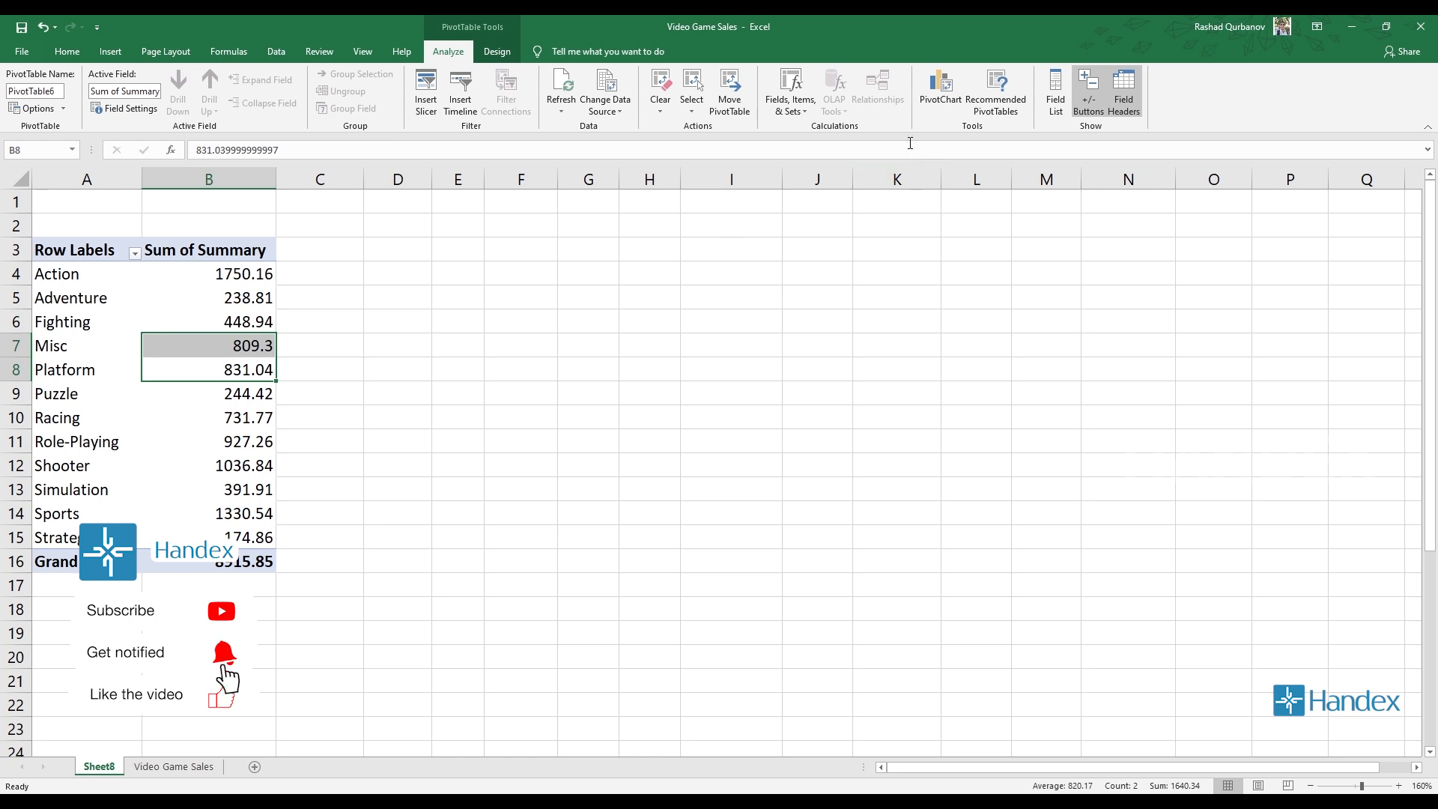
click(191, 306)
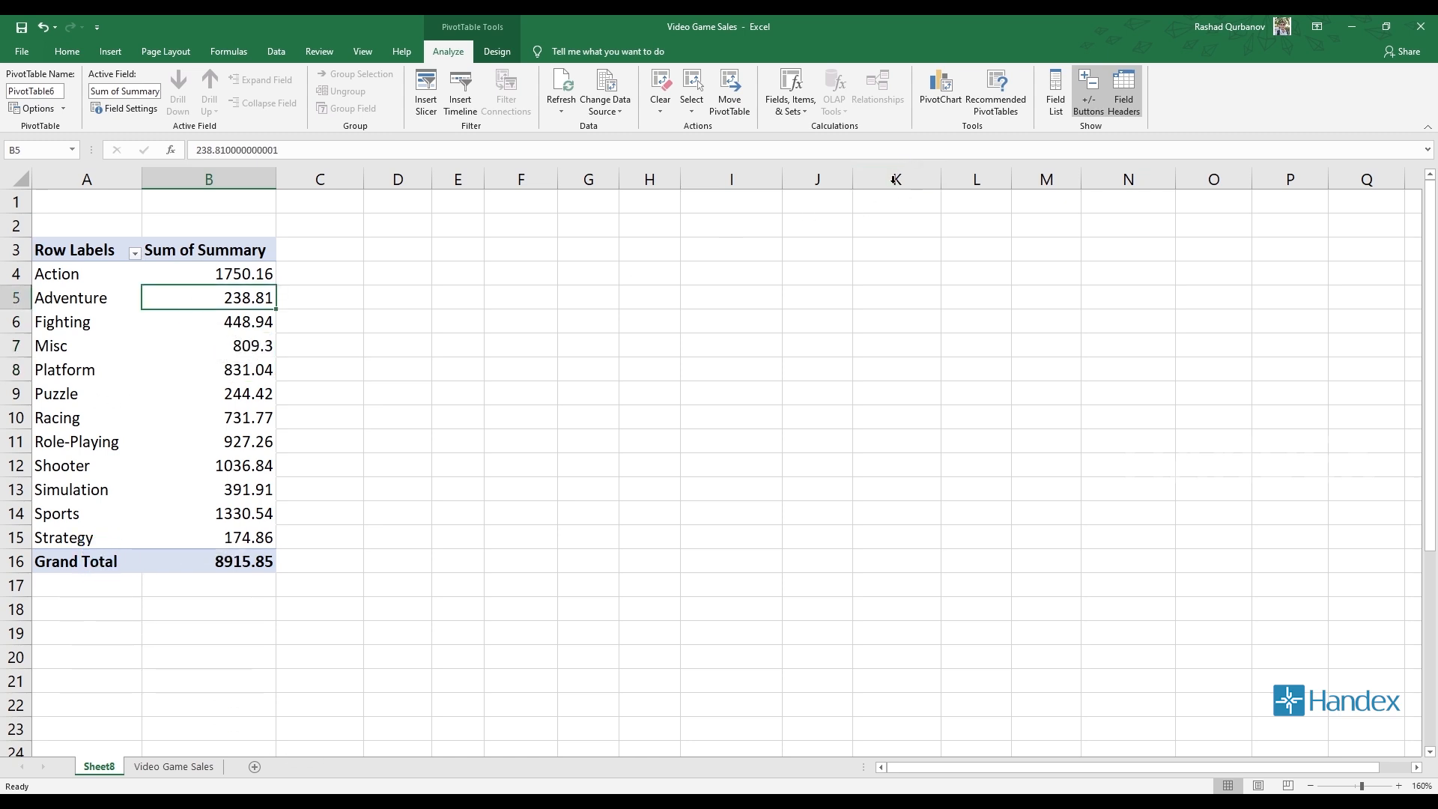
click(921, 101)
key(Escape)
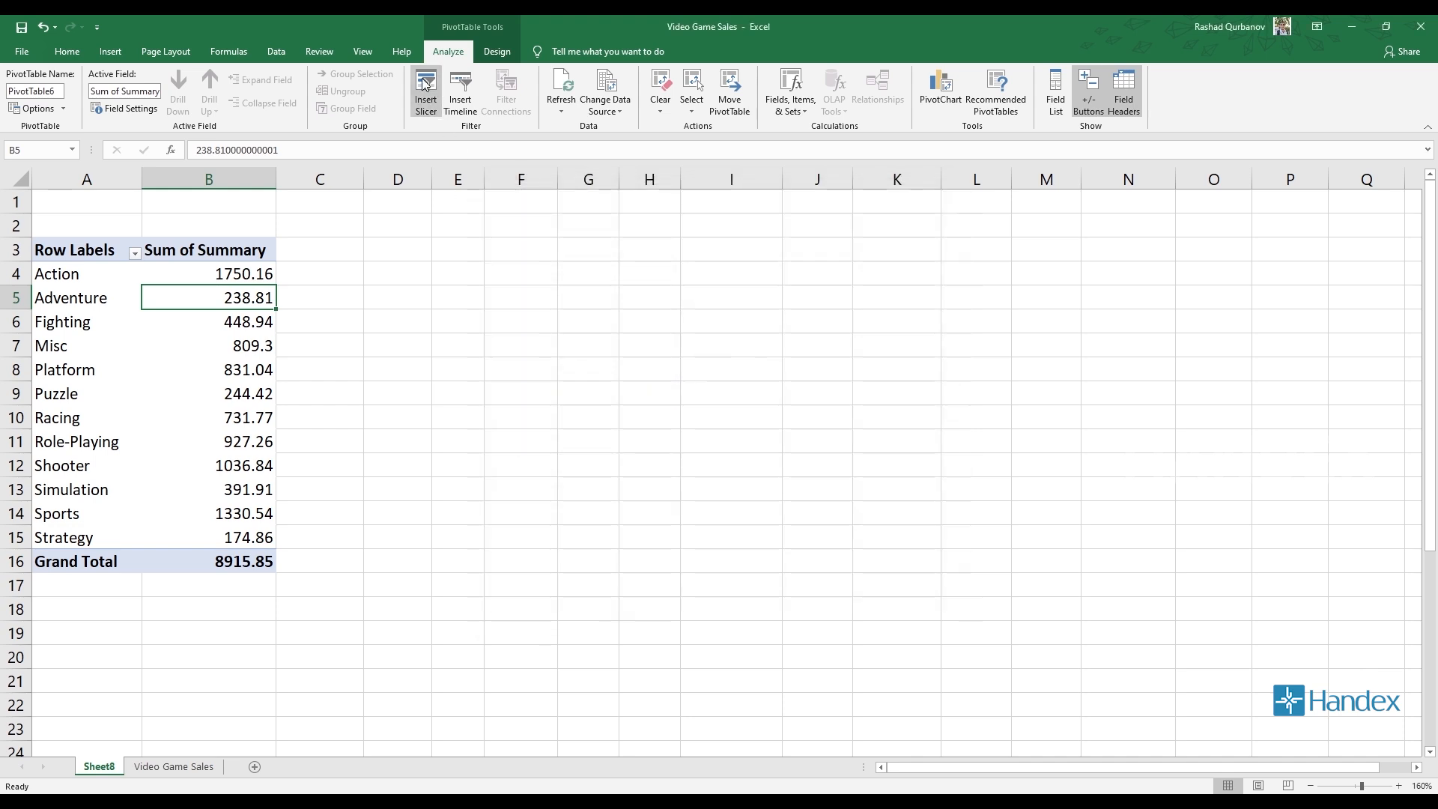
click(112, 52)
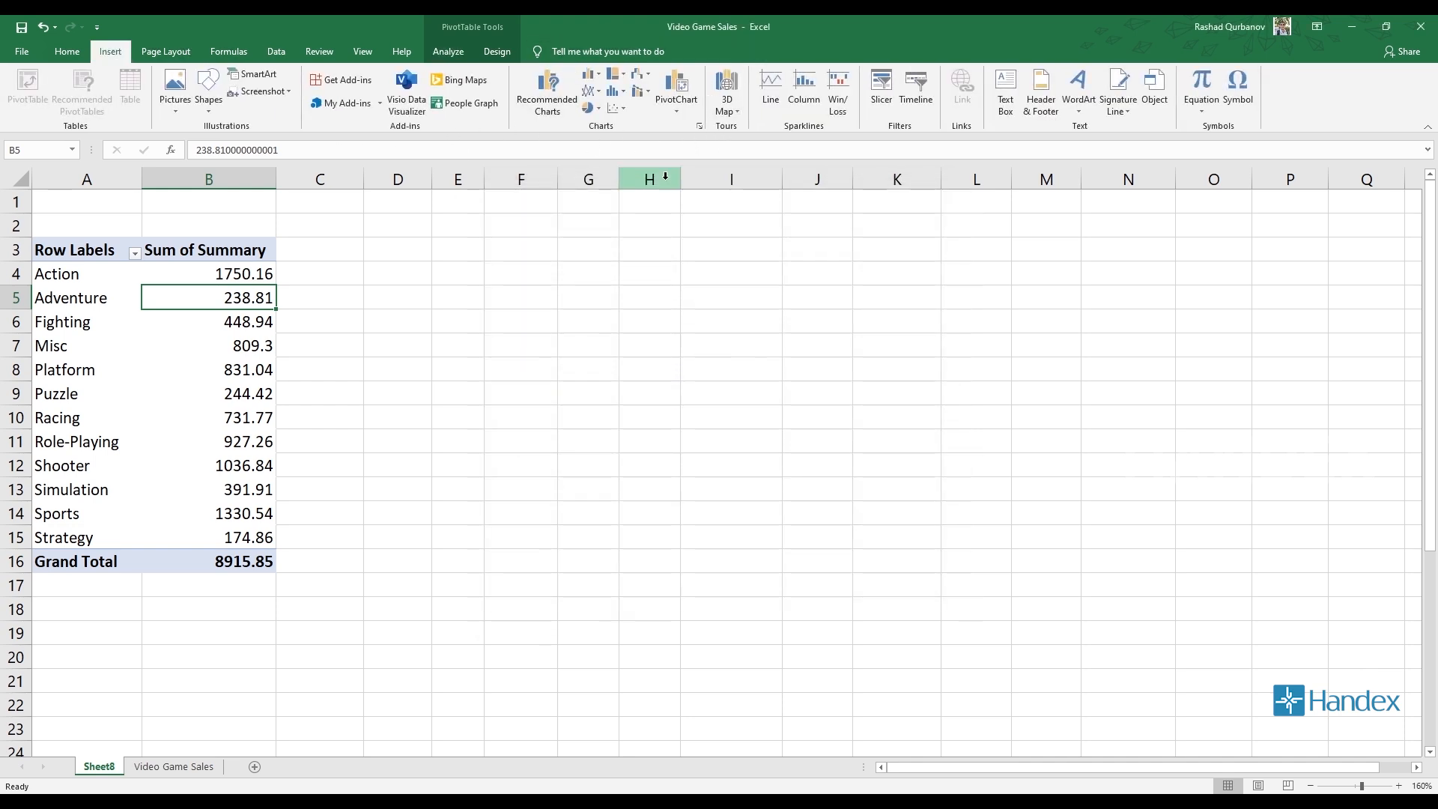
click(448, 52)
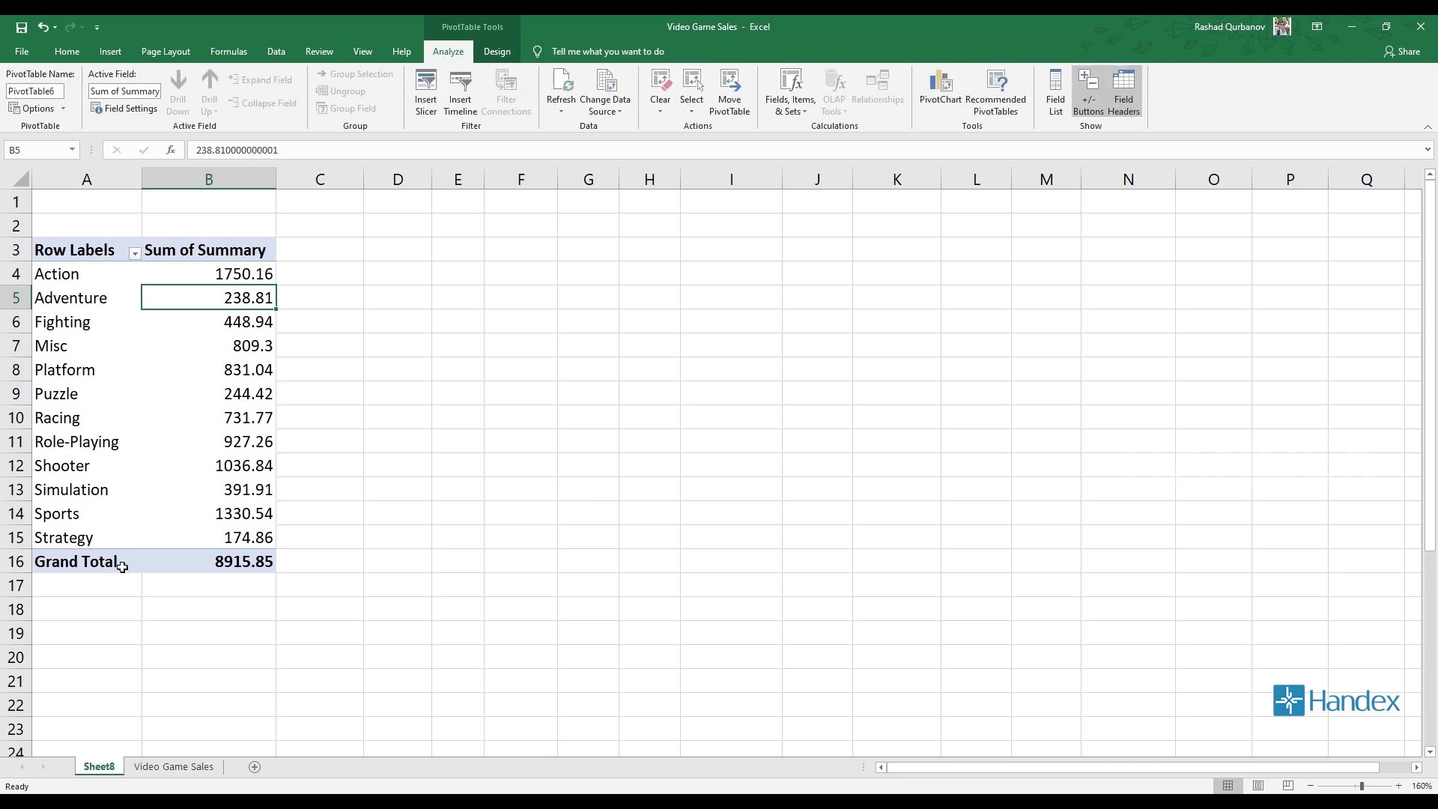
click(101, 321)
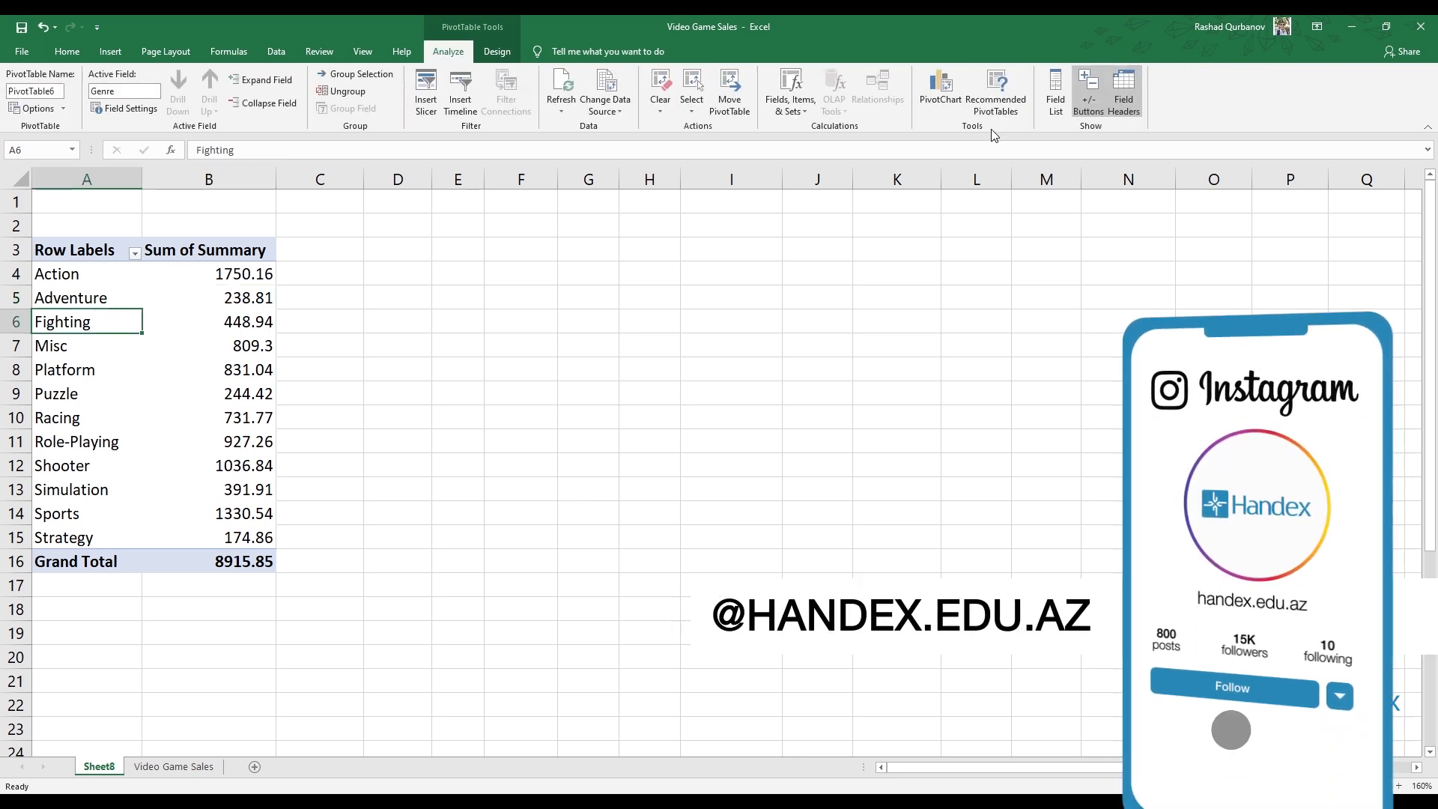
Turn off the worksheet gridlines and close the PivotTable Fields list.
click(1049, 96)
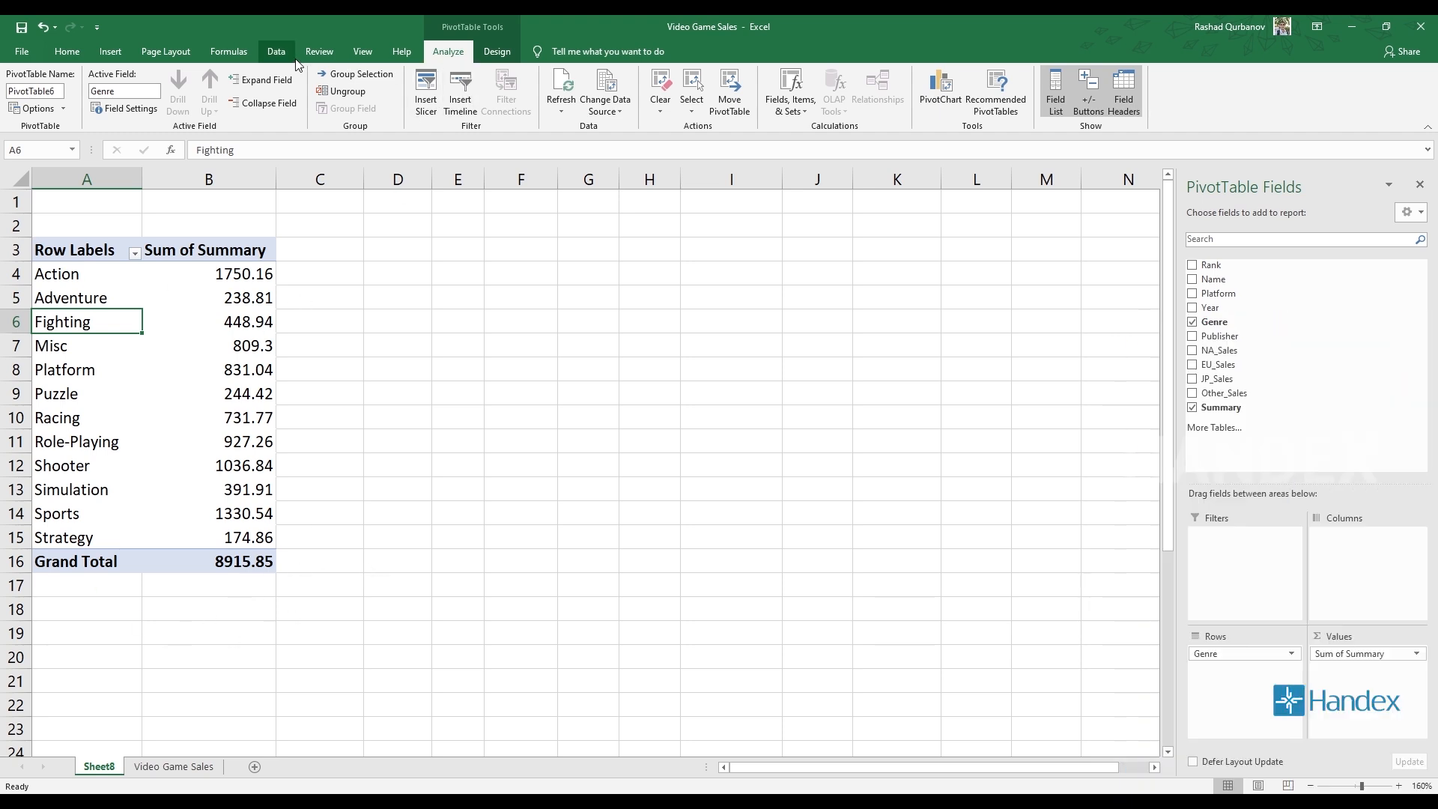
click(362, 51)
click(174, 103)
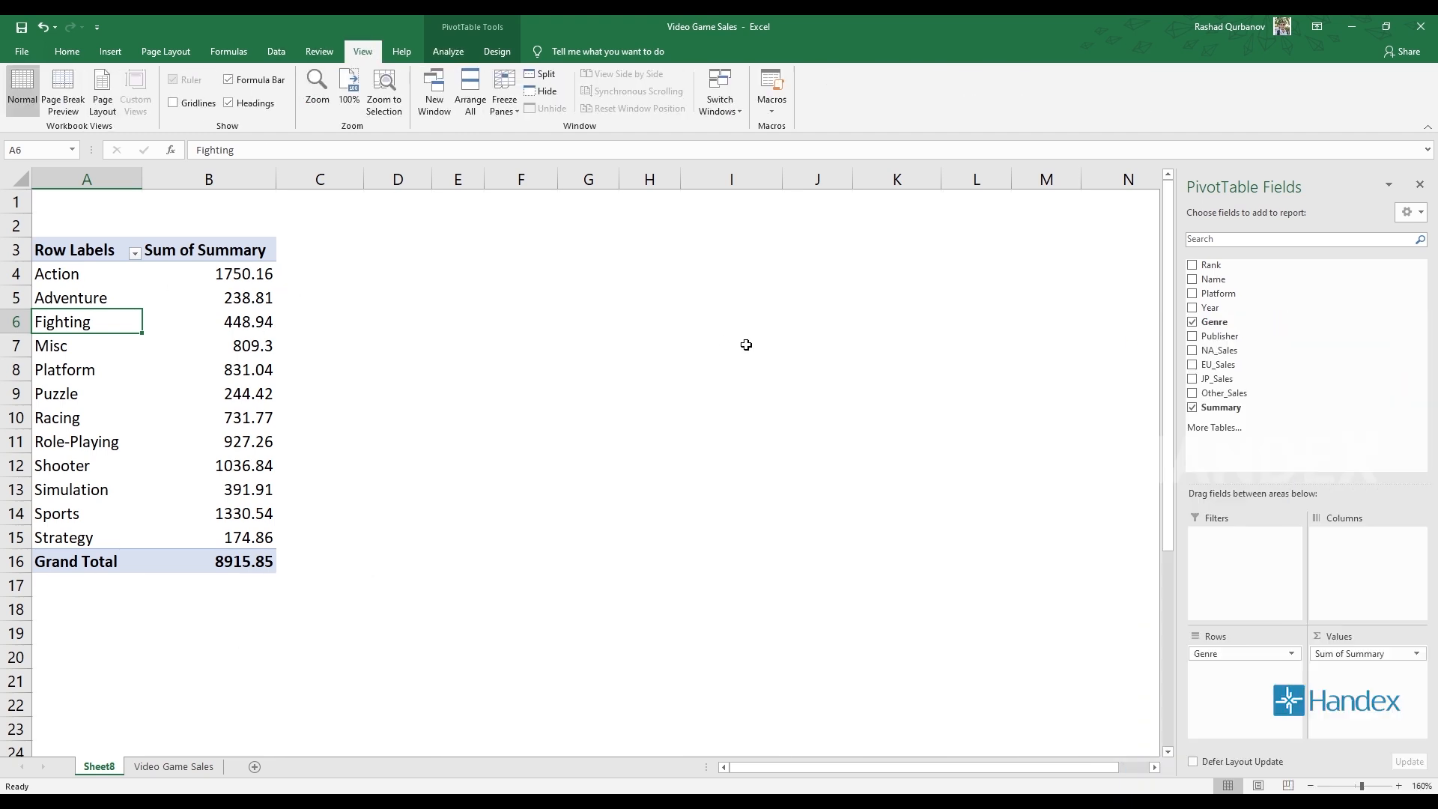
click(1419, 185)
Insert a Clustered Column PivotChart based on the genre sales pivot table.
scroll(128, 357, up, 2)
click(27, 226)
click(104, 322)
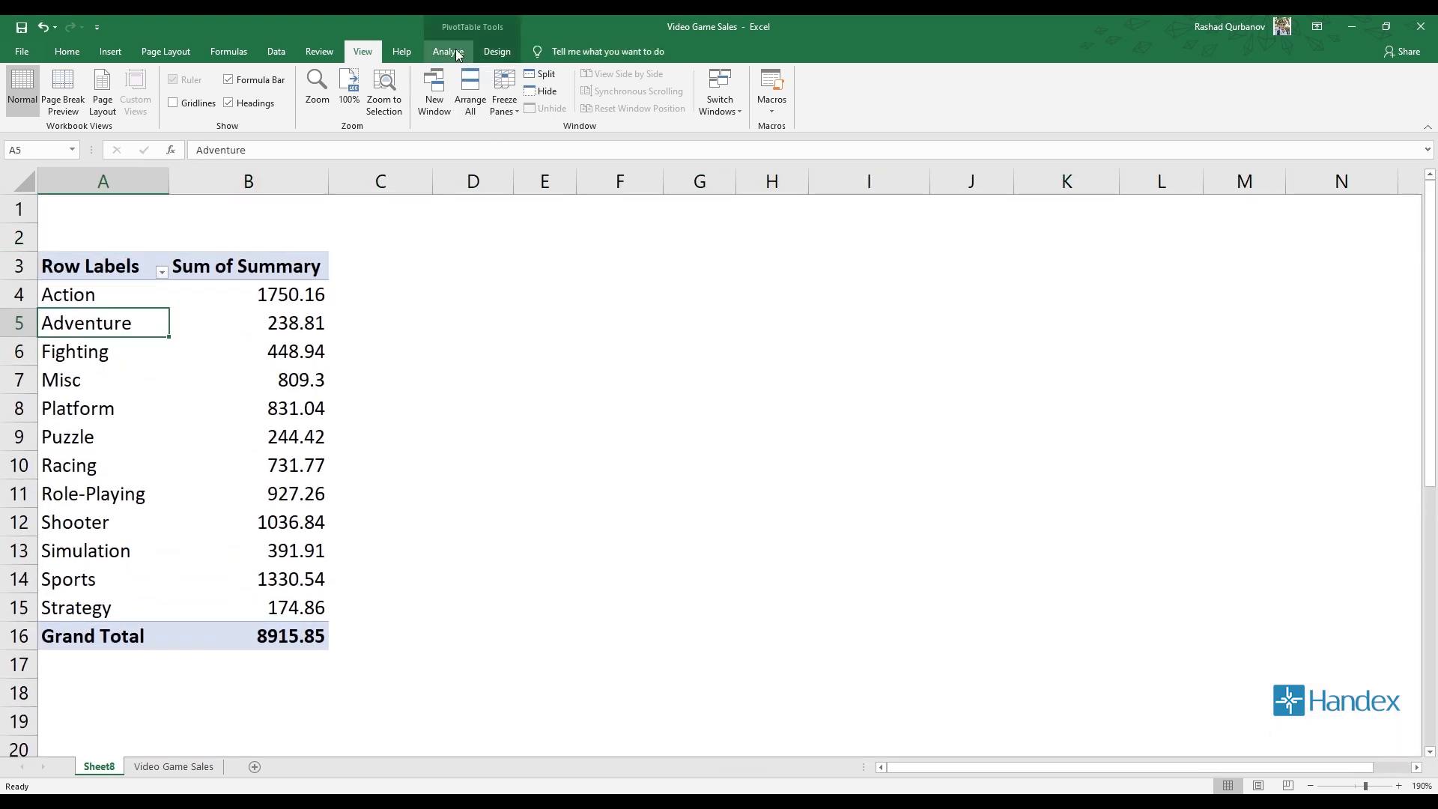
click(448, 51)
click(940, 91)
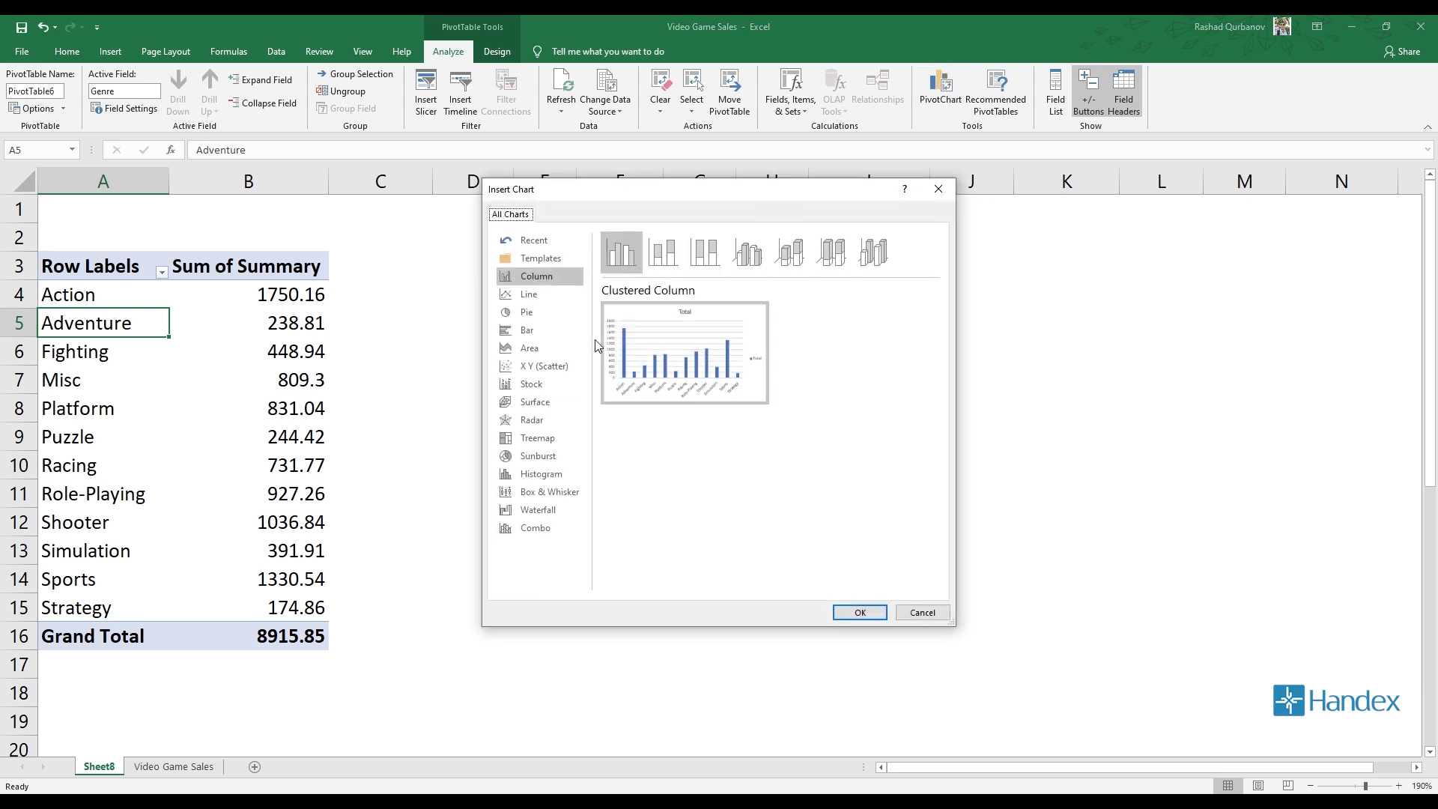
mouse_move(707, 338)
click(858, 611)
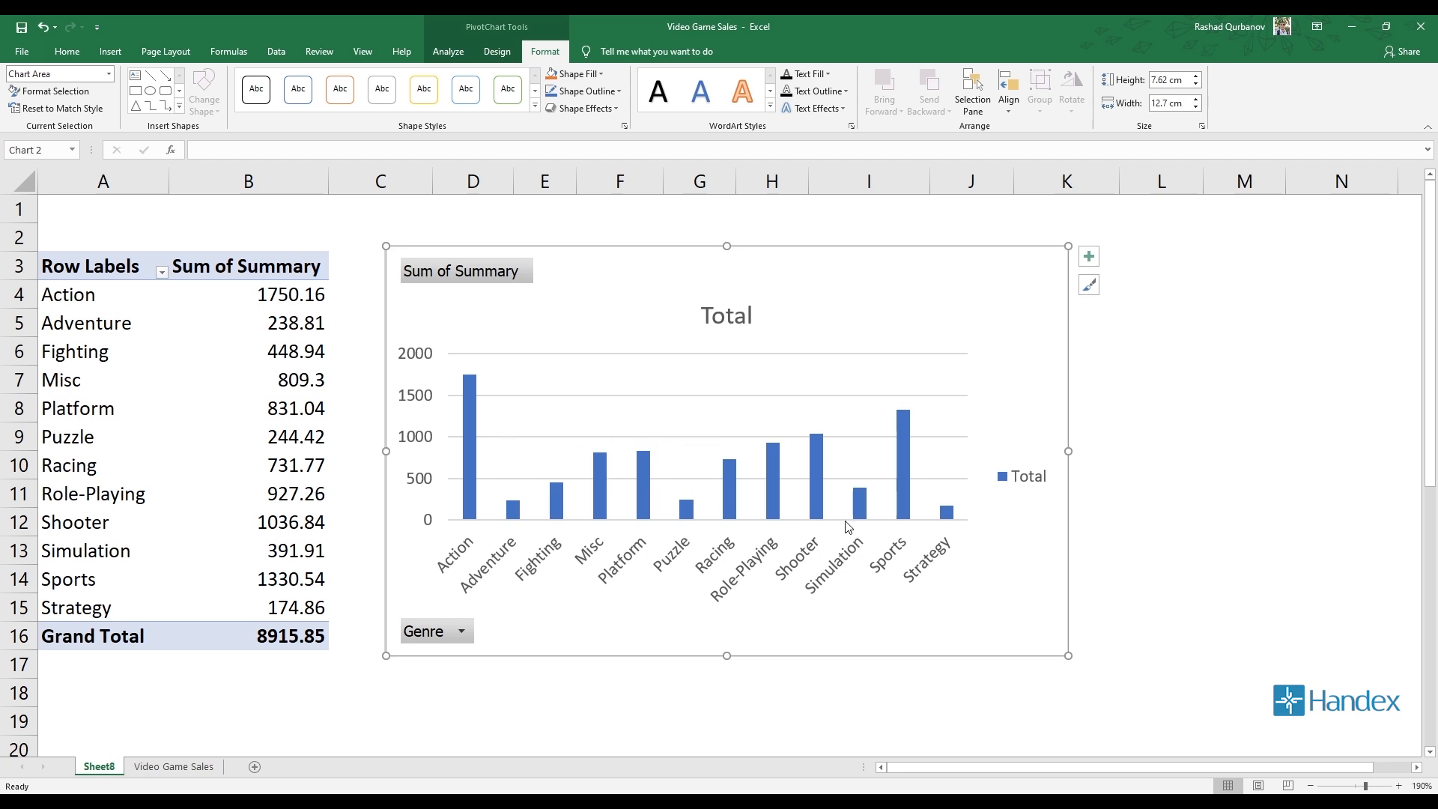
Try hiding pivot table columns A and B, and undo the hiding.
drag(249, 181, 103, 173)
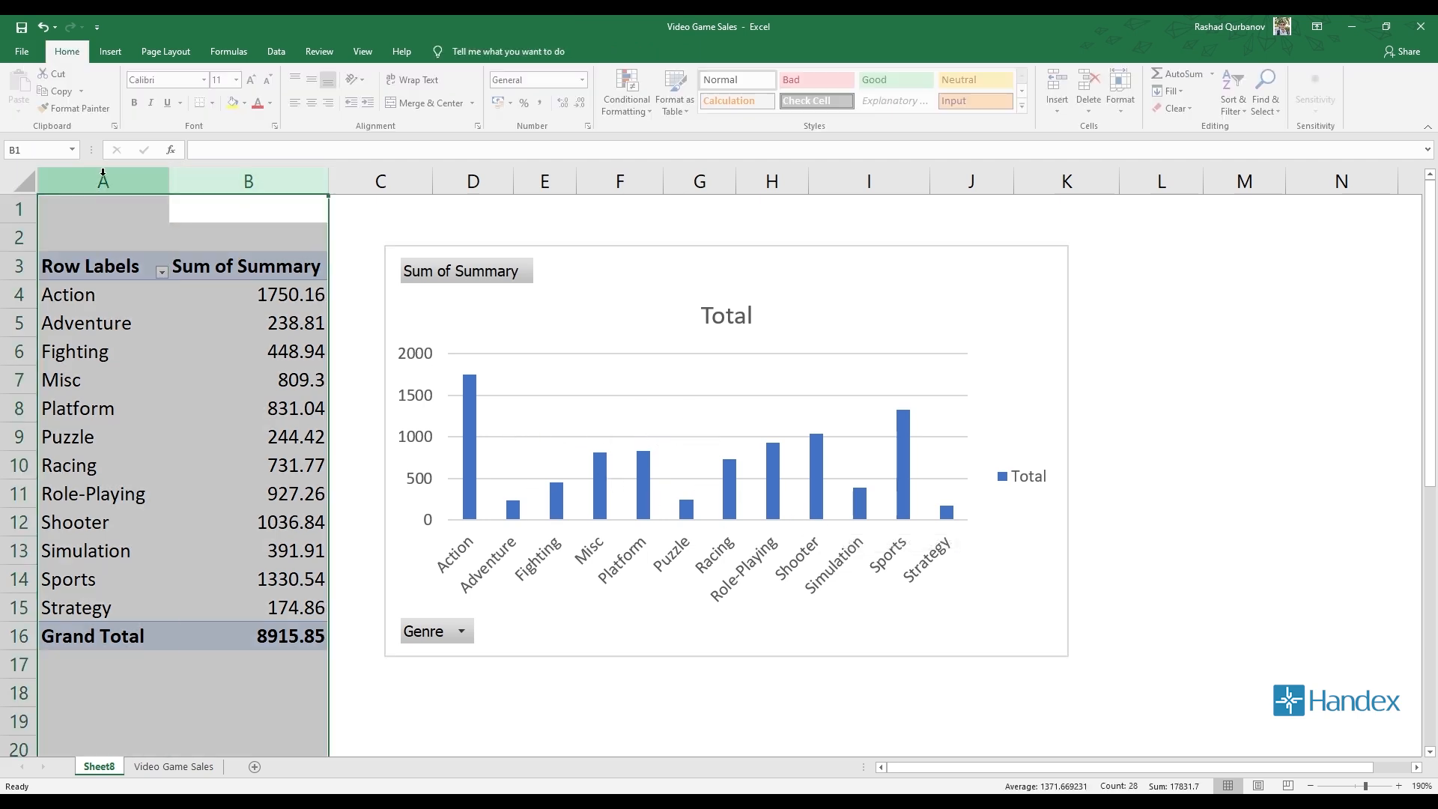
right_click(102, 174)
click(159, 371)
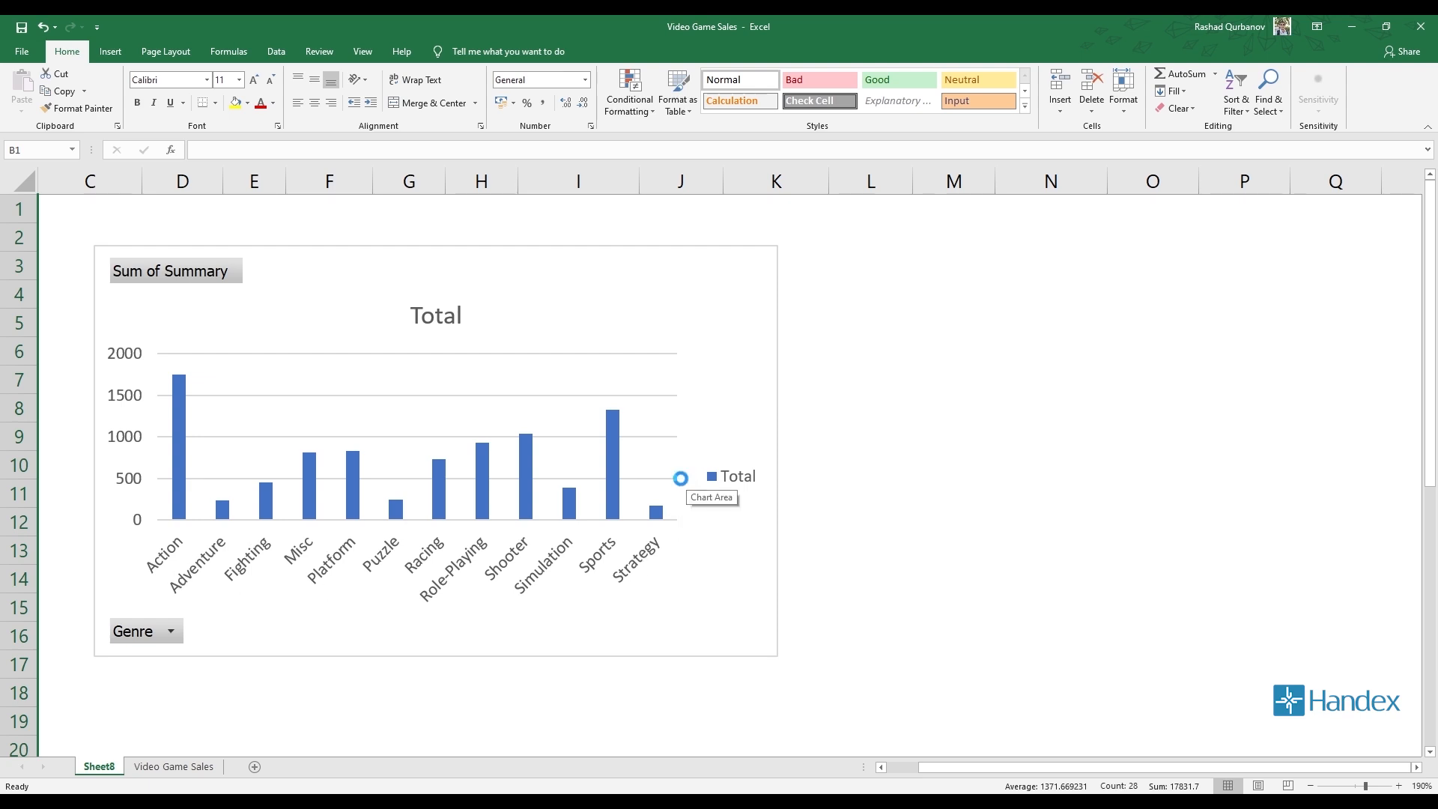
click(298, 367)
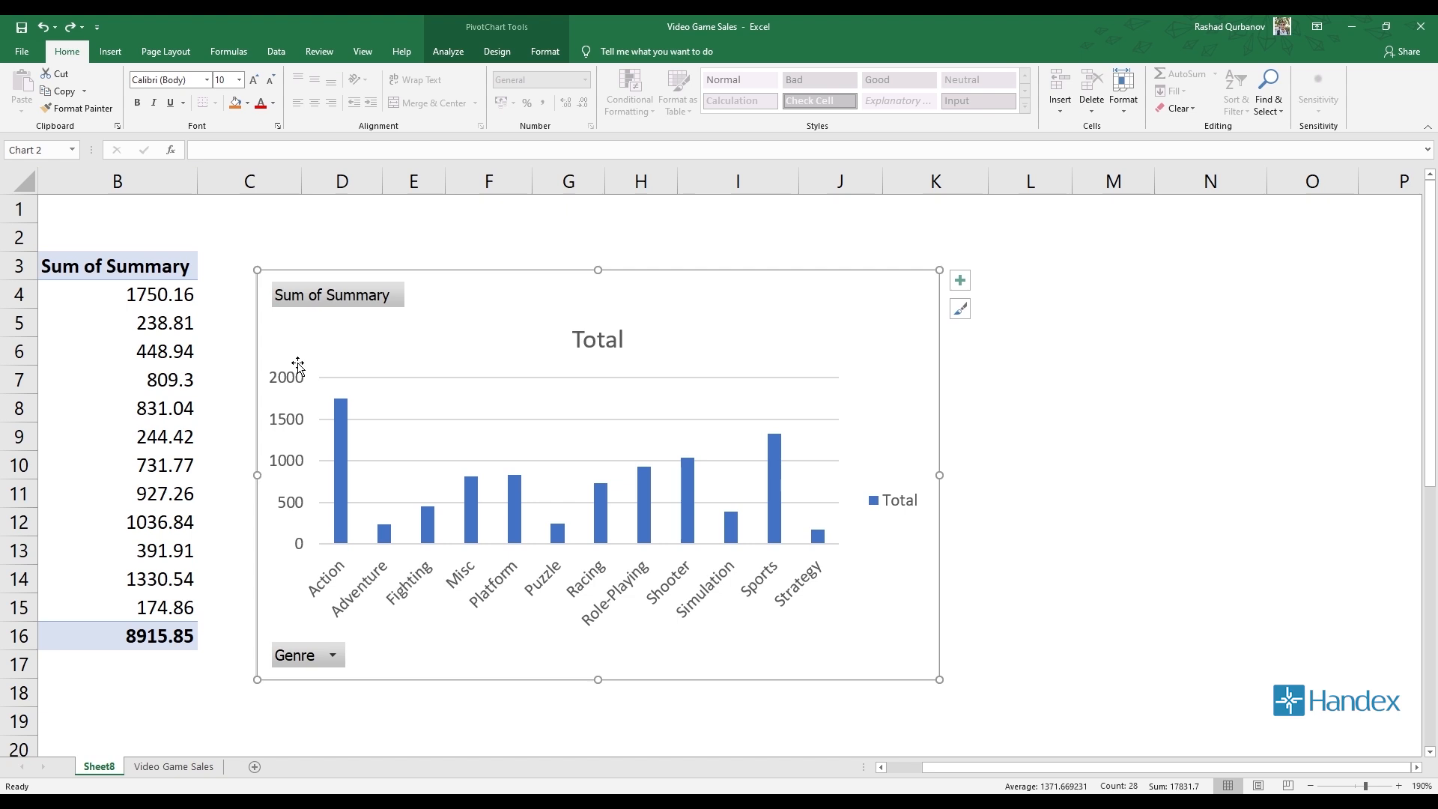
click(86, 181)
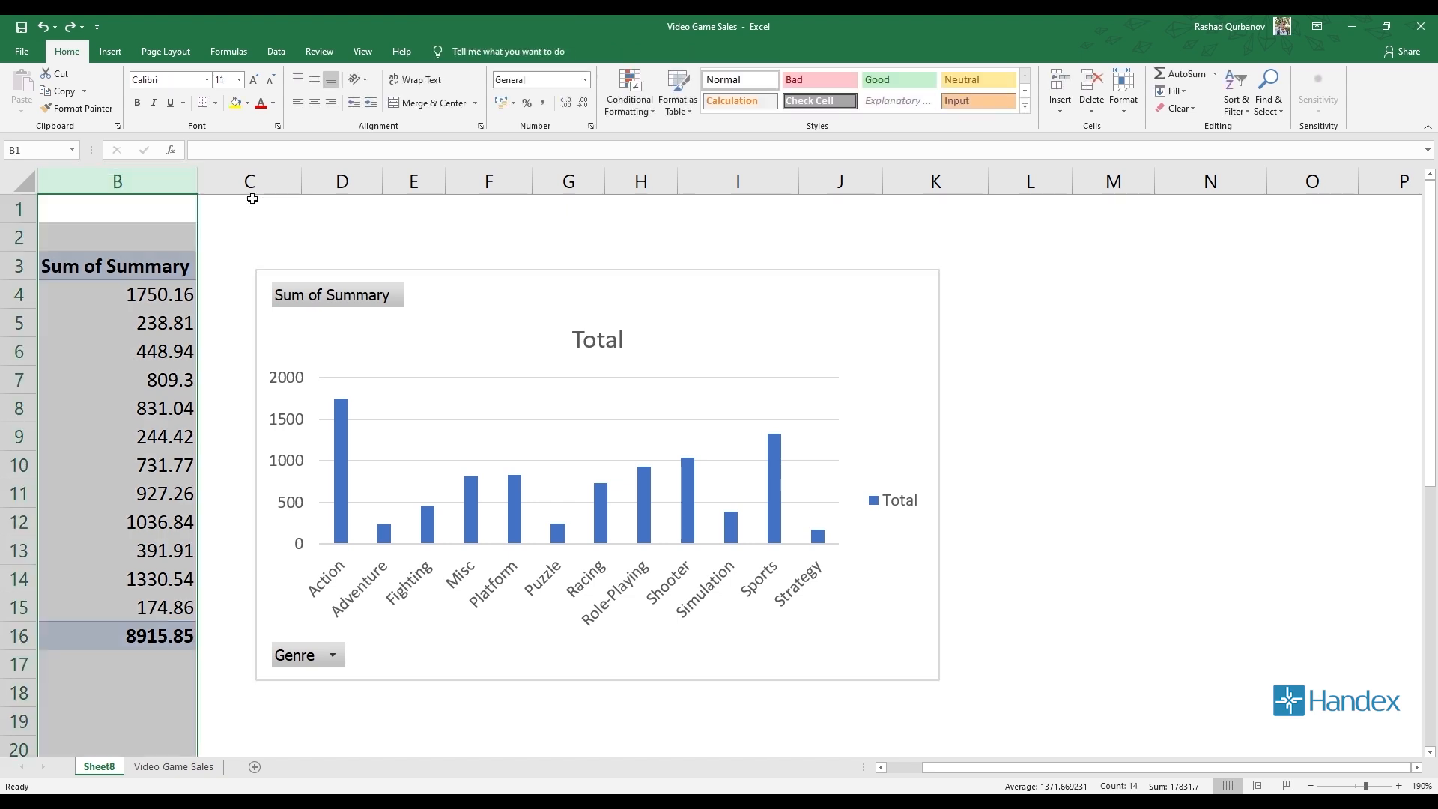
scroll(32, 190, left, 1)
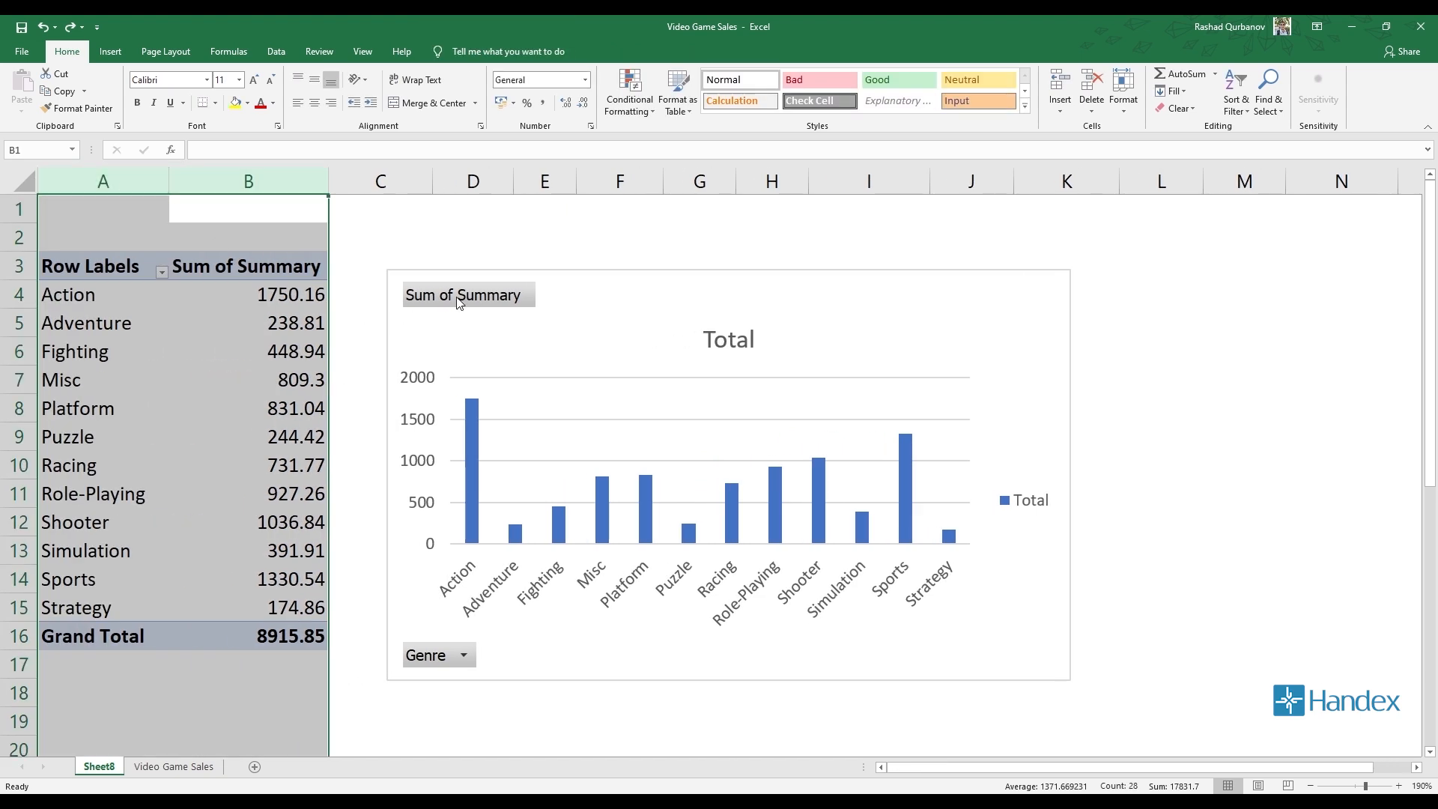
Move the PivotChart slightly up, keeping it beside the pivot table.
click(442, 238)
drag(514, 268, 510, 256)
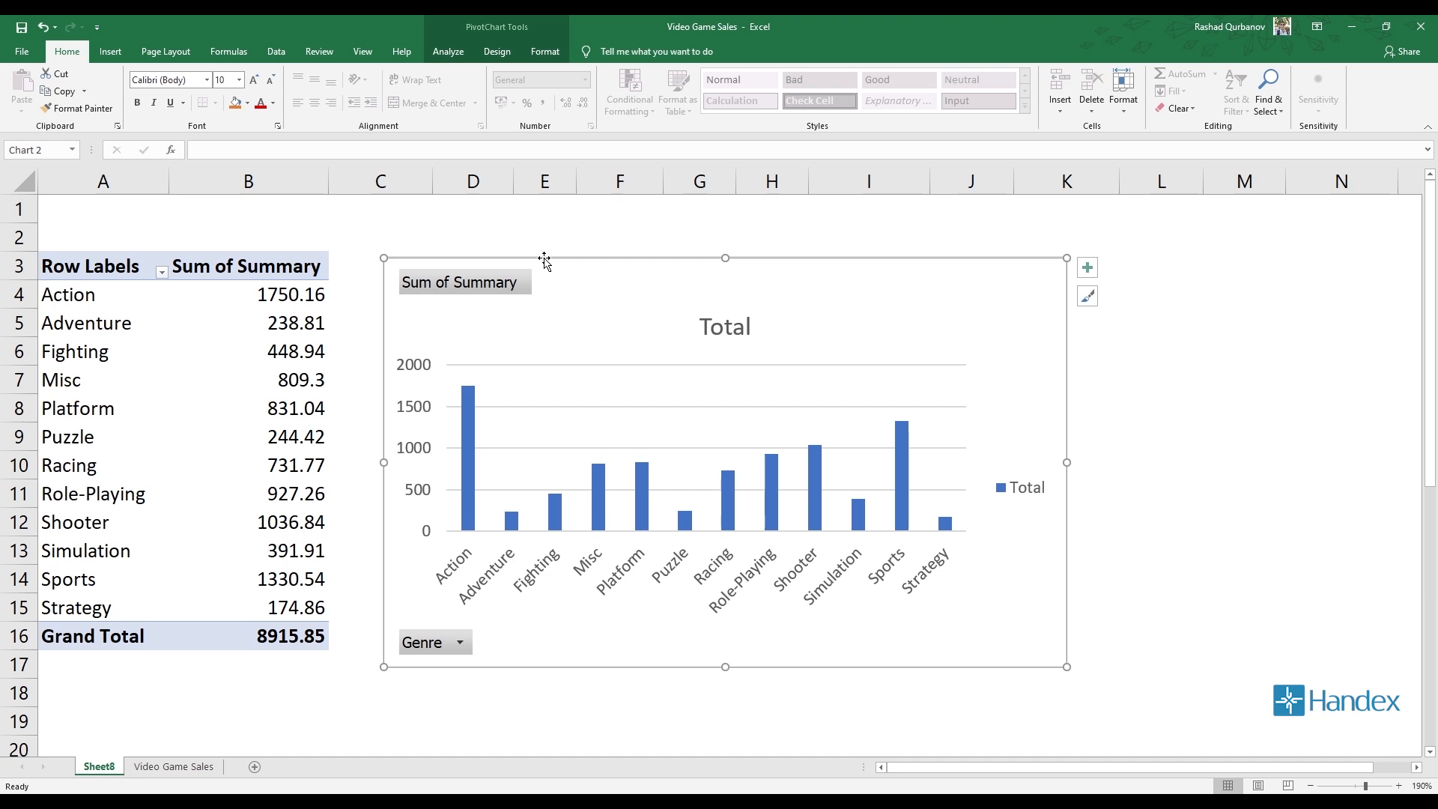
Examine the Analyze, Design and Format tools offered for the selected PivotChart.
click(448, 51)
click(51, 377)
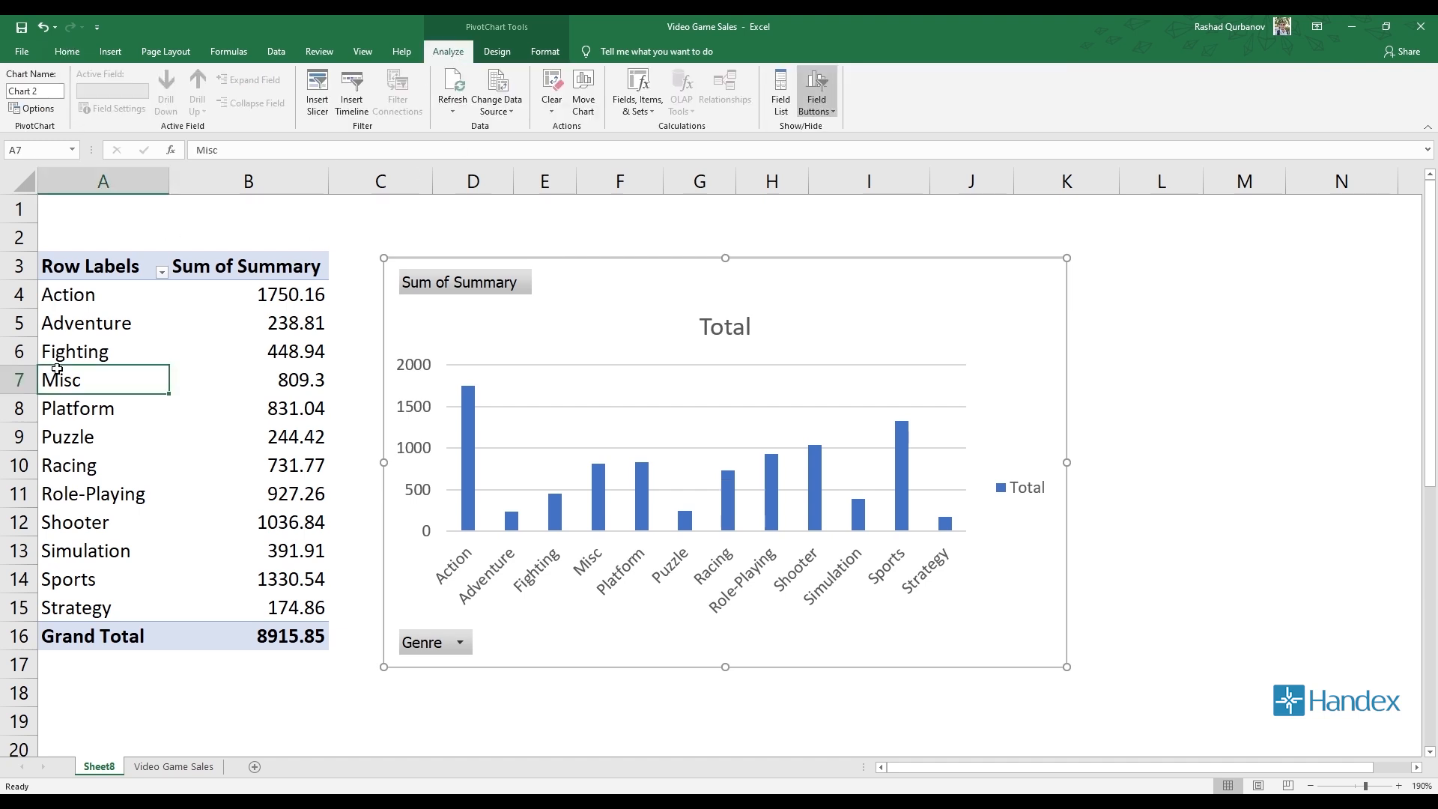
click(501, 259)
click(492, 52)
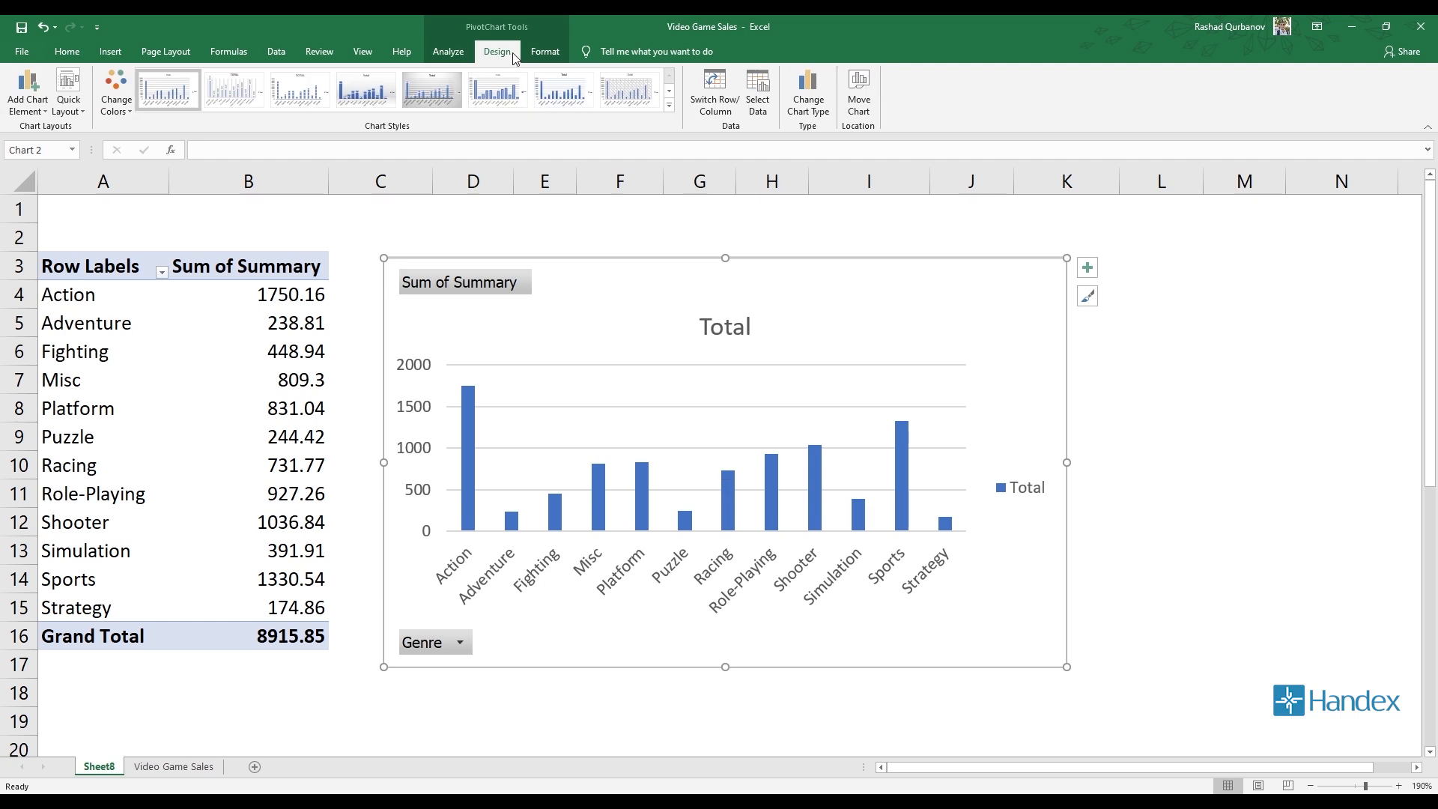
click(448, 51)
click(497, 51)
click(533, 53)
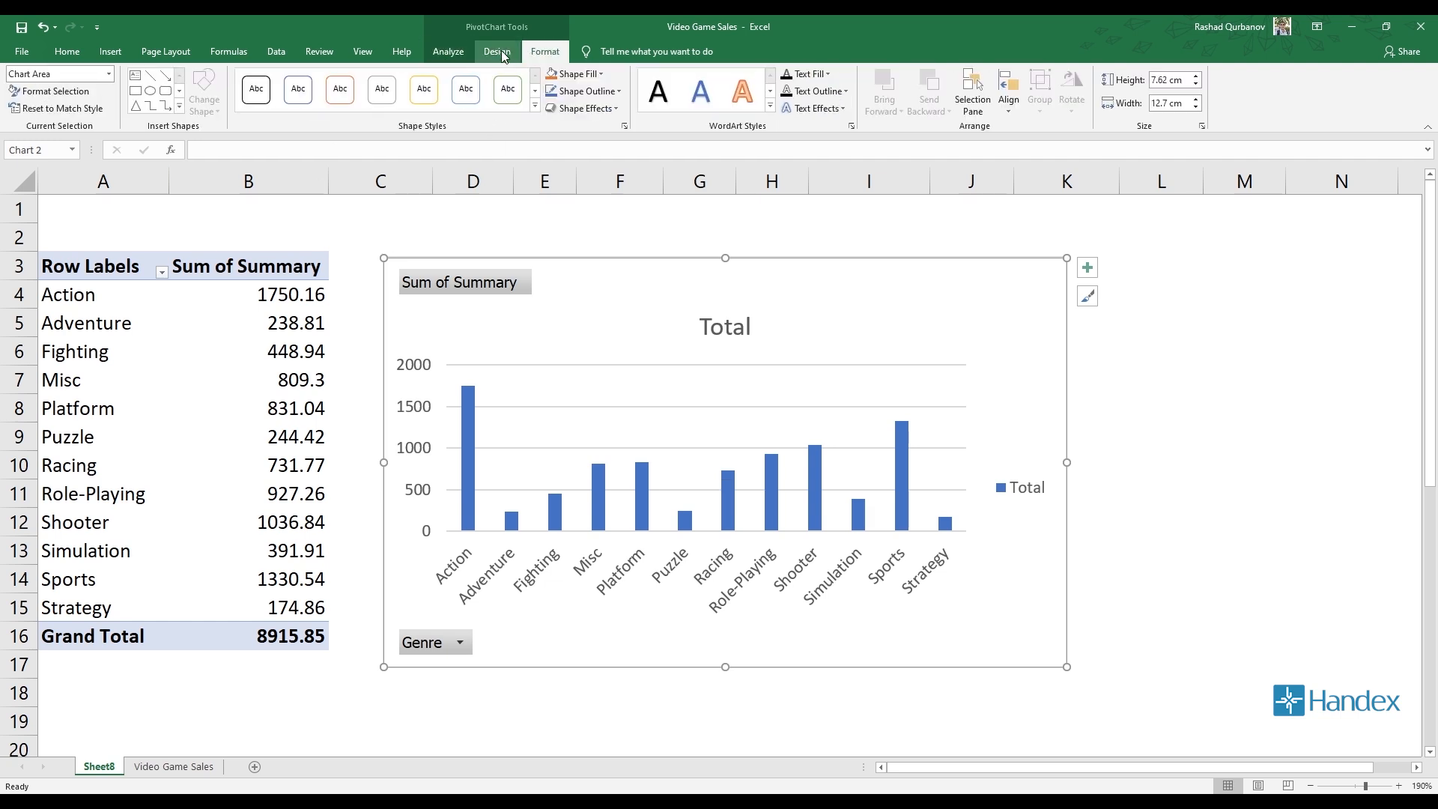
click(448, 53)
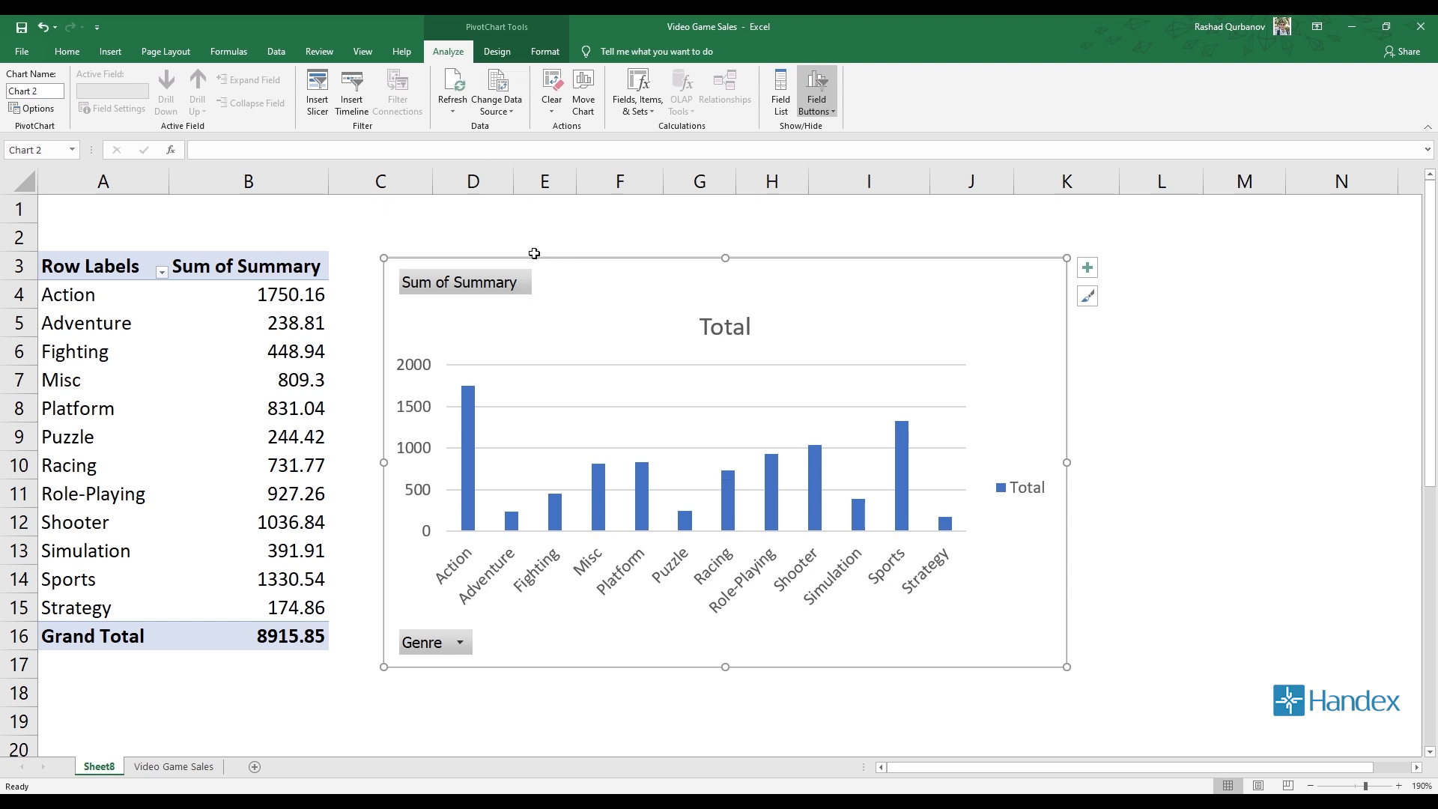
Nudge the PivotChart up a little and add Data Callout data labels to its columns.
drag(533, 253, 525, 240)
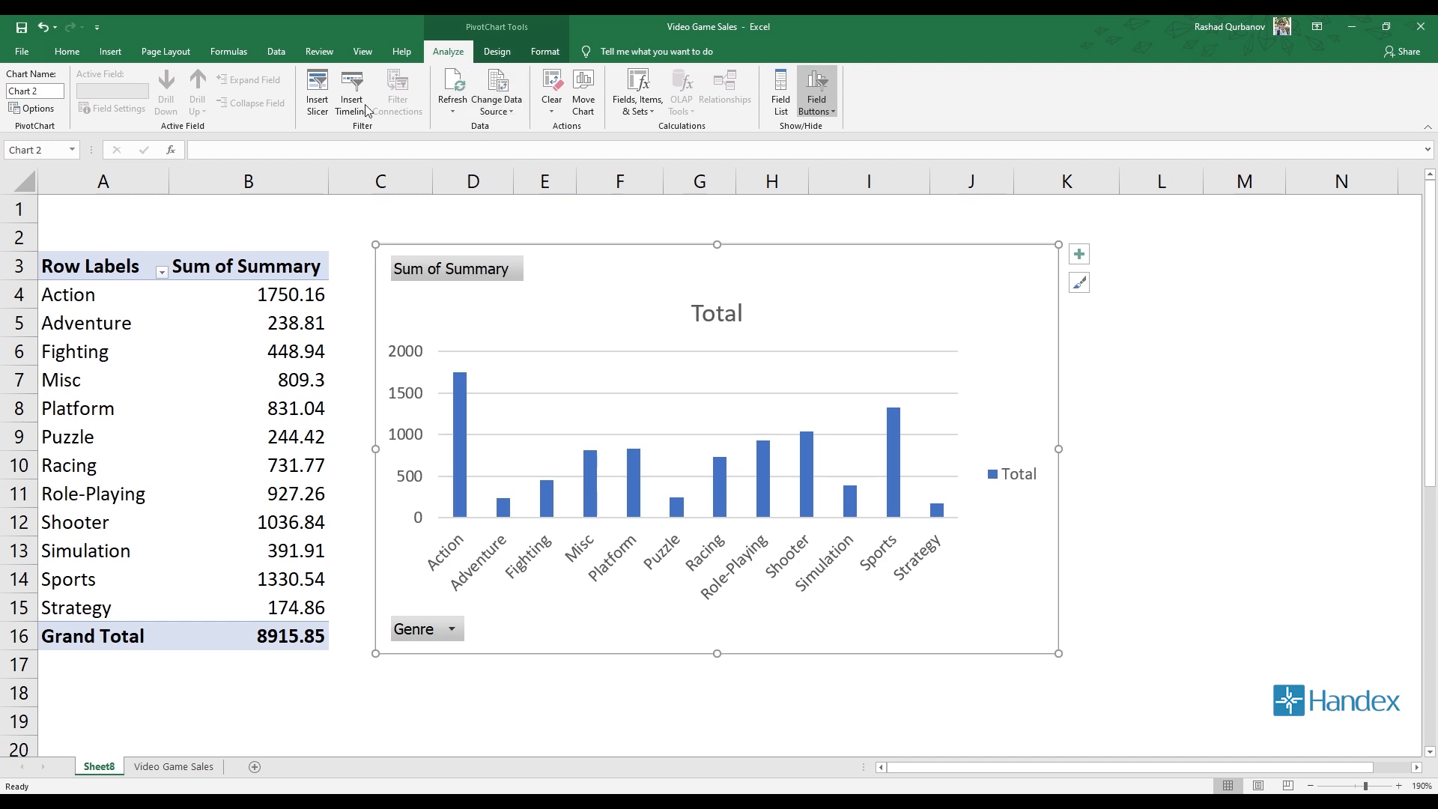
click(496, 51)
click(18, 113)
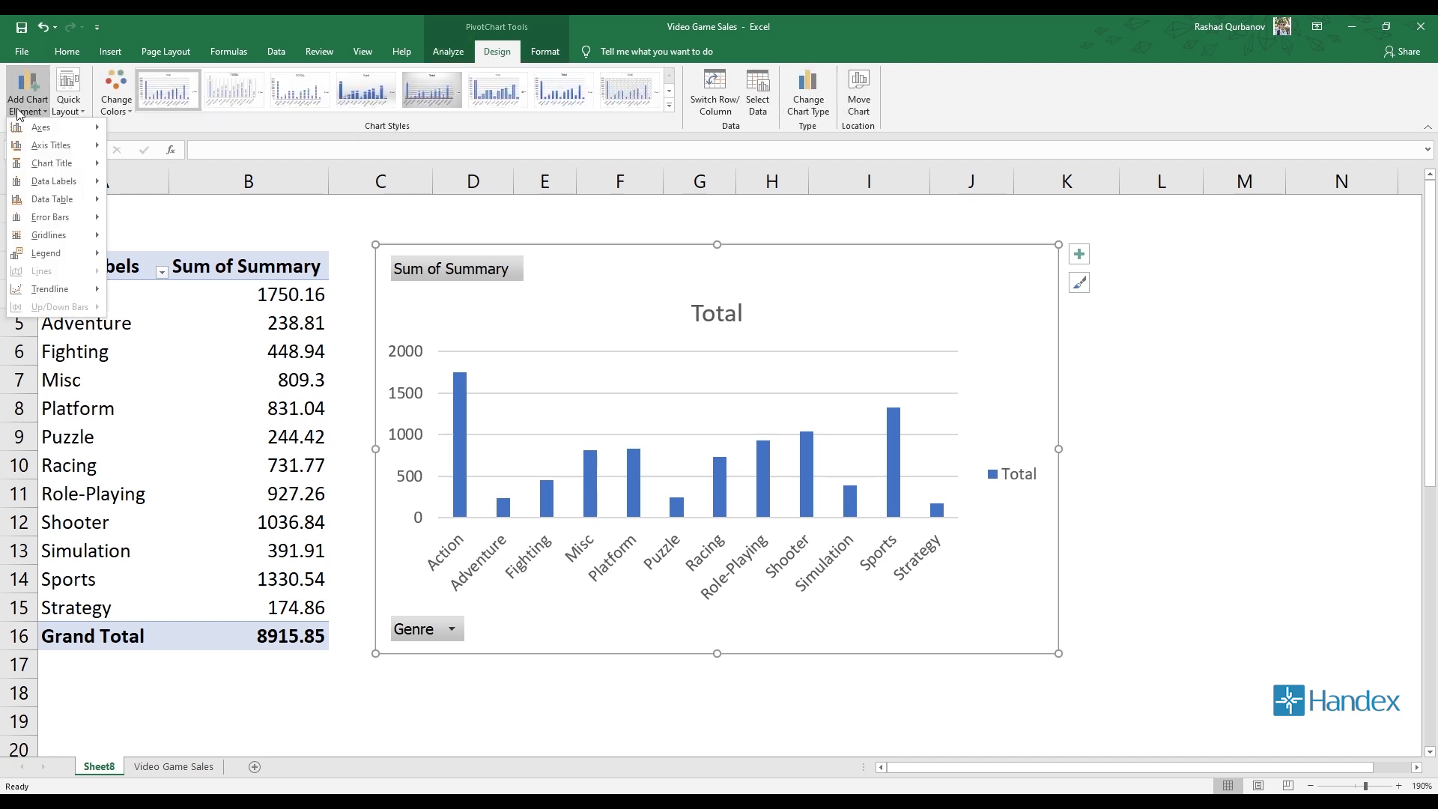
mouse_move(39, 185)
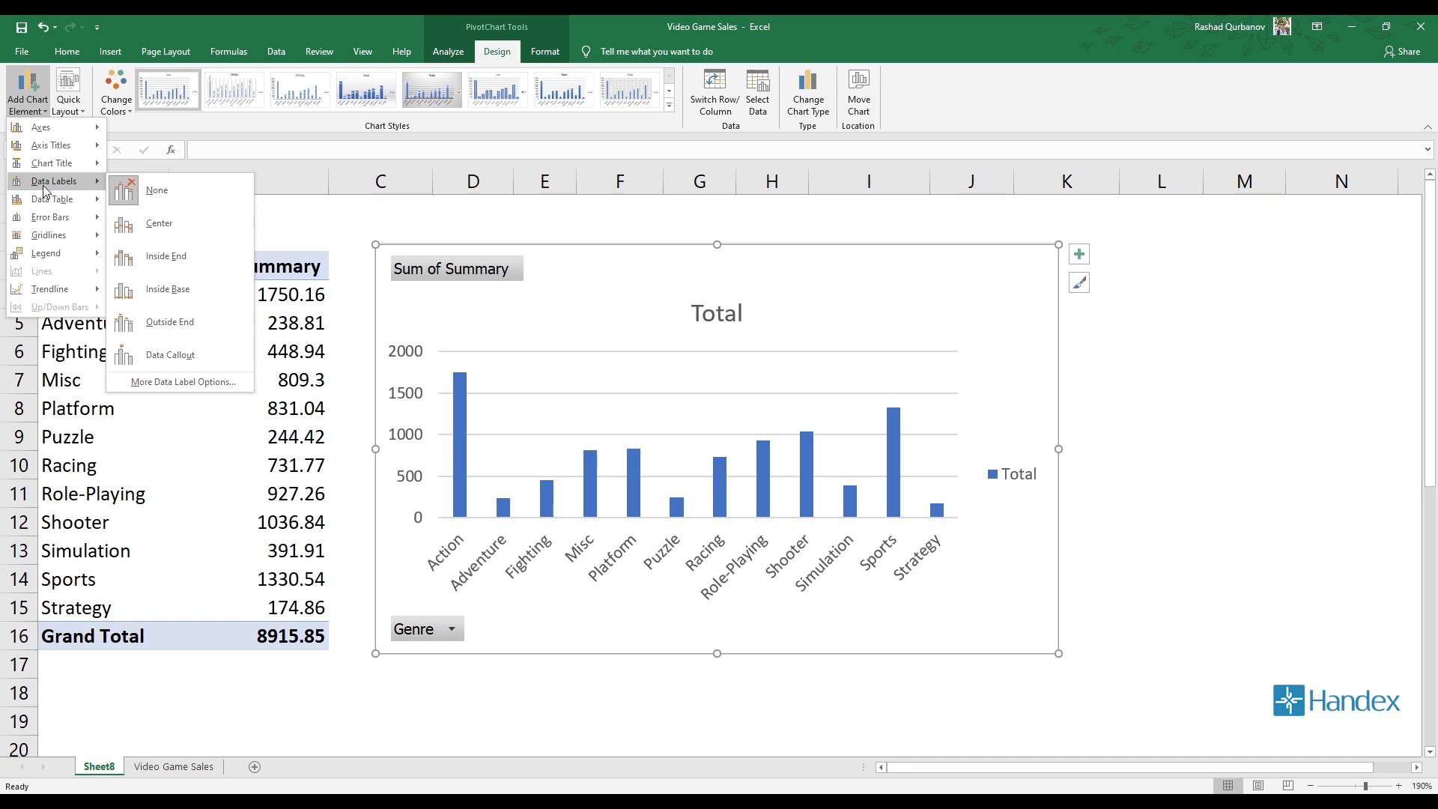
click(163, 359)
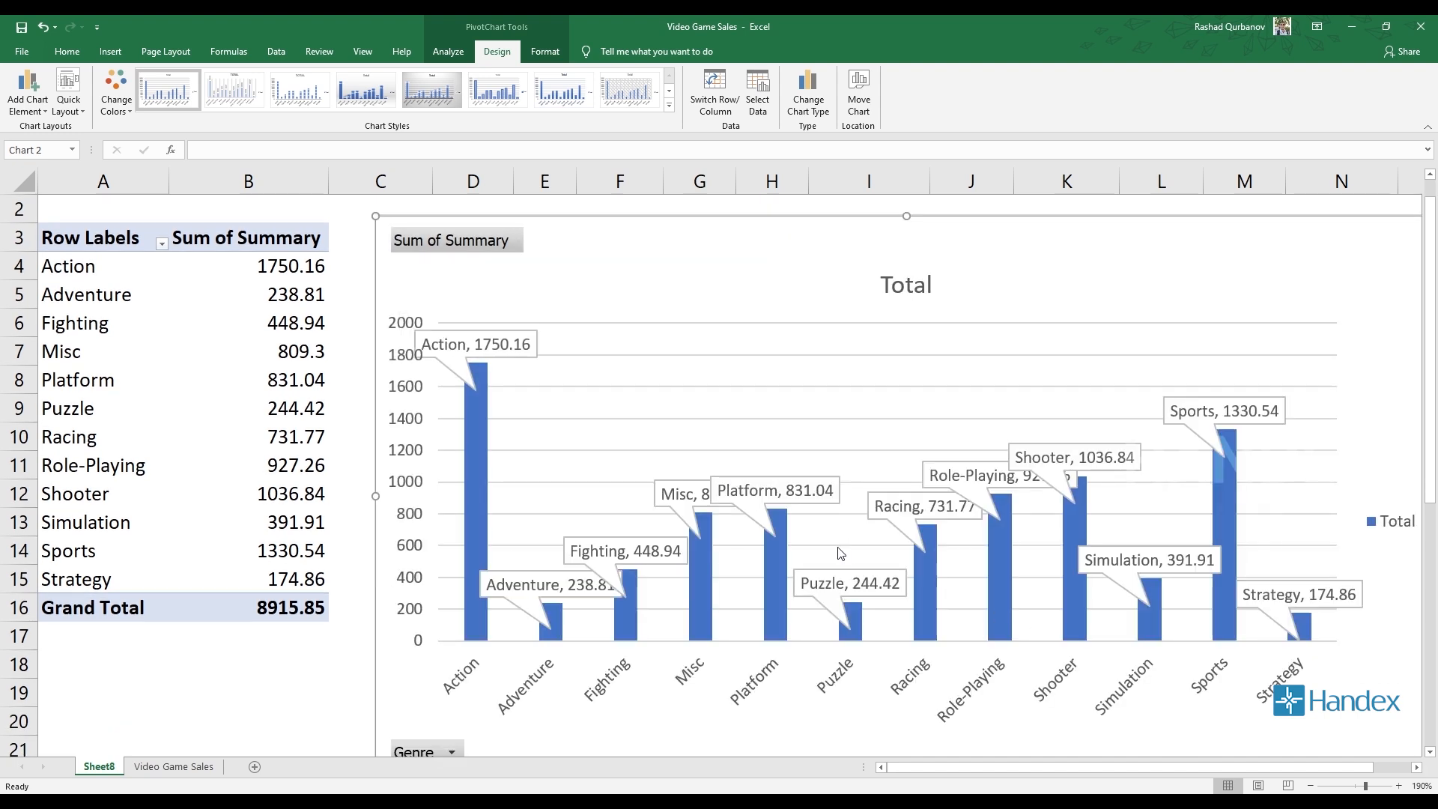
Enlarge the chart to reach about column R and row 25, and delete its vertical value axis.
scroll(877, 499, down, 2)
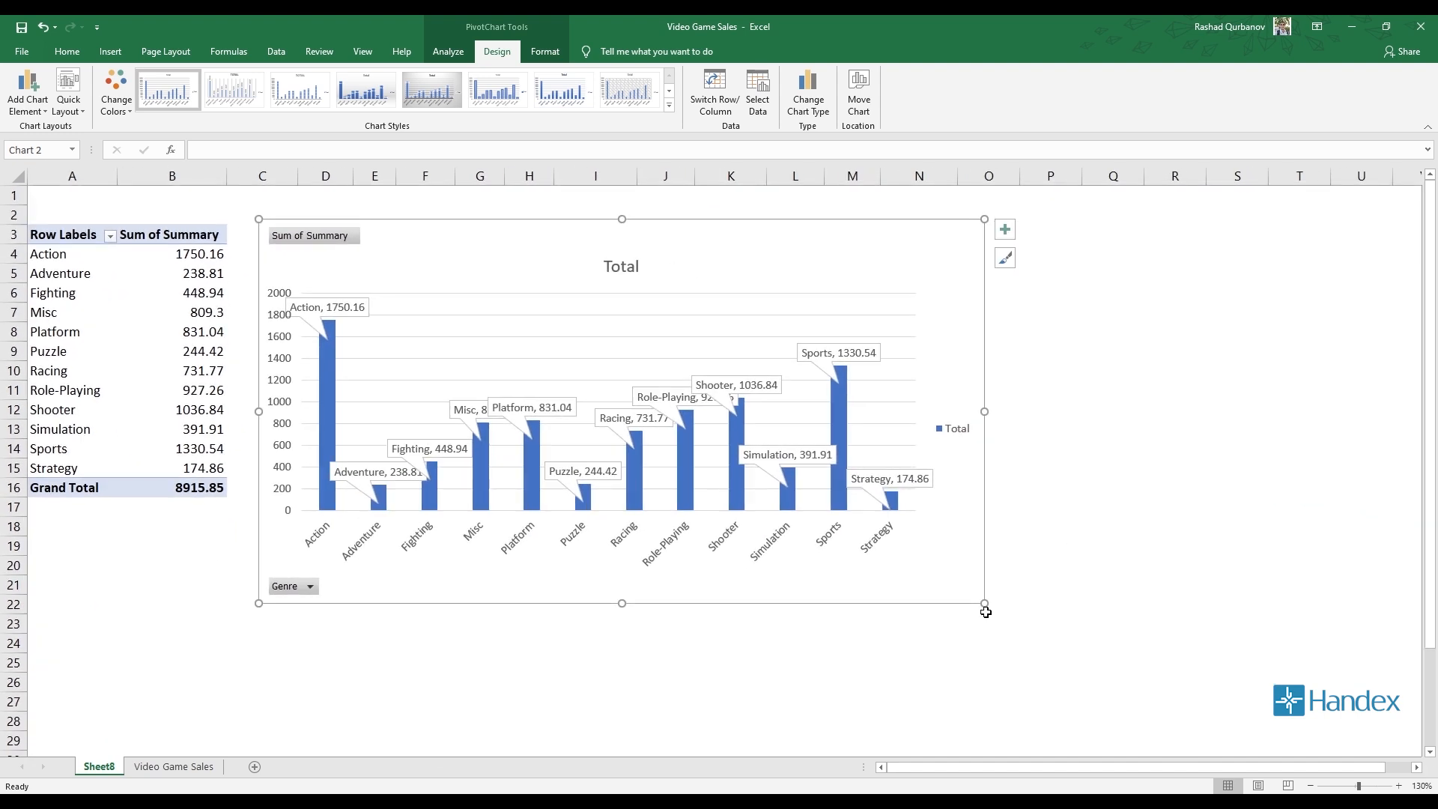
drag(986, 603, 1155, 659)
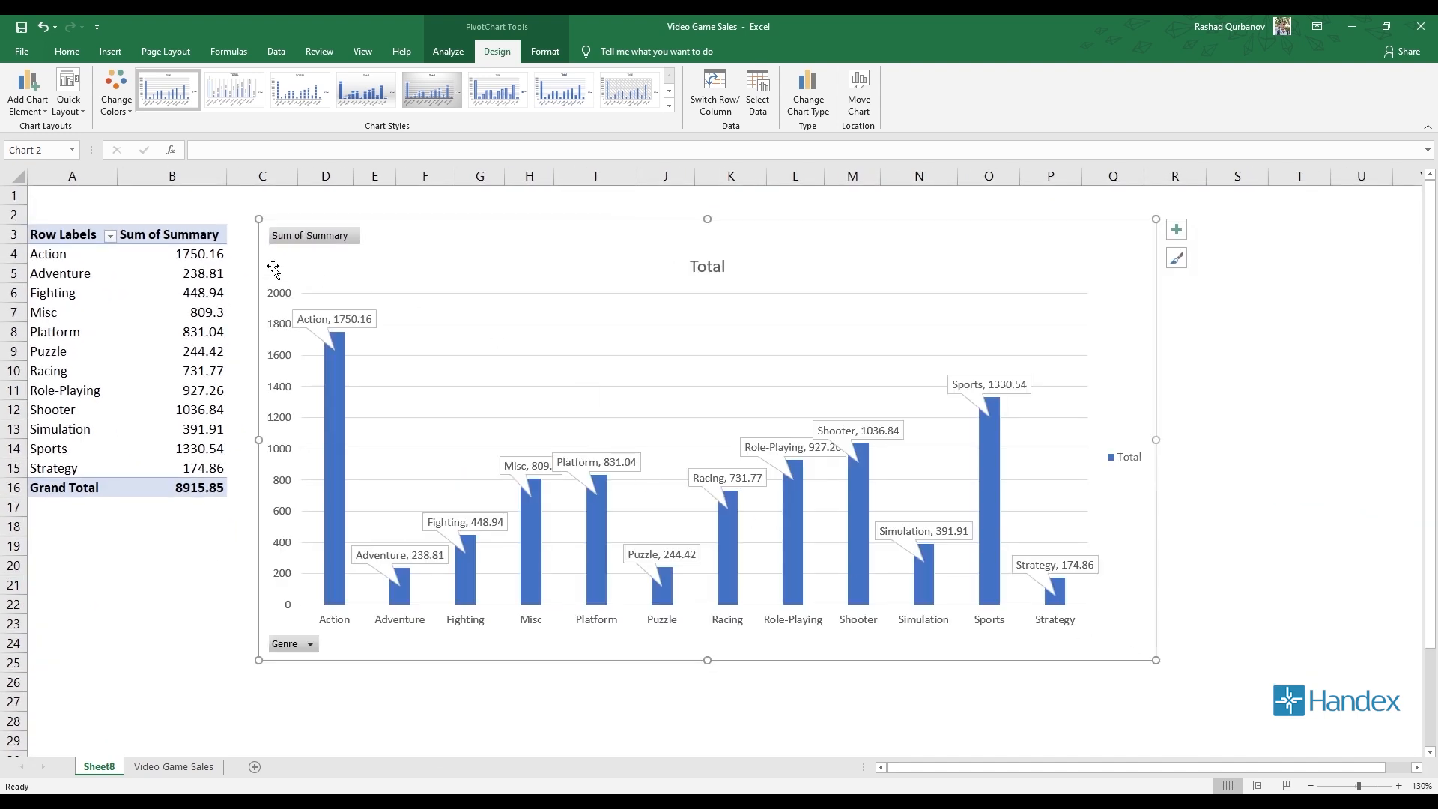
click(277, 303)
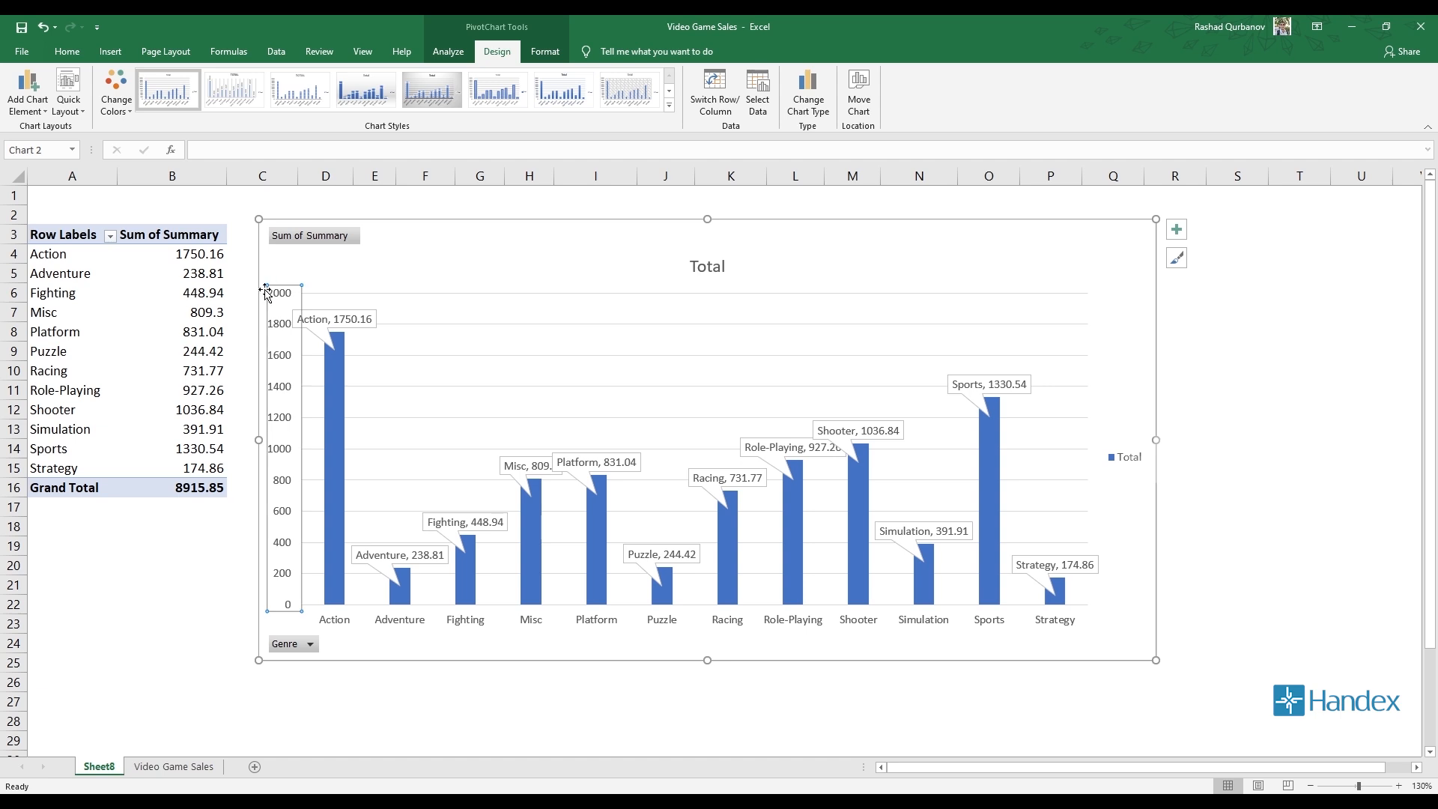
key(Delete)
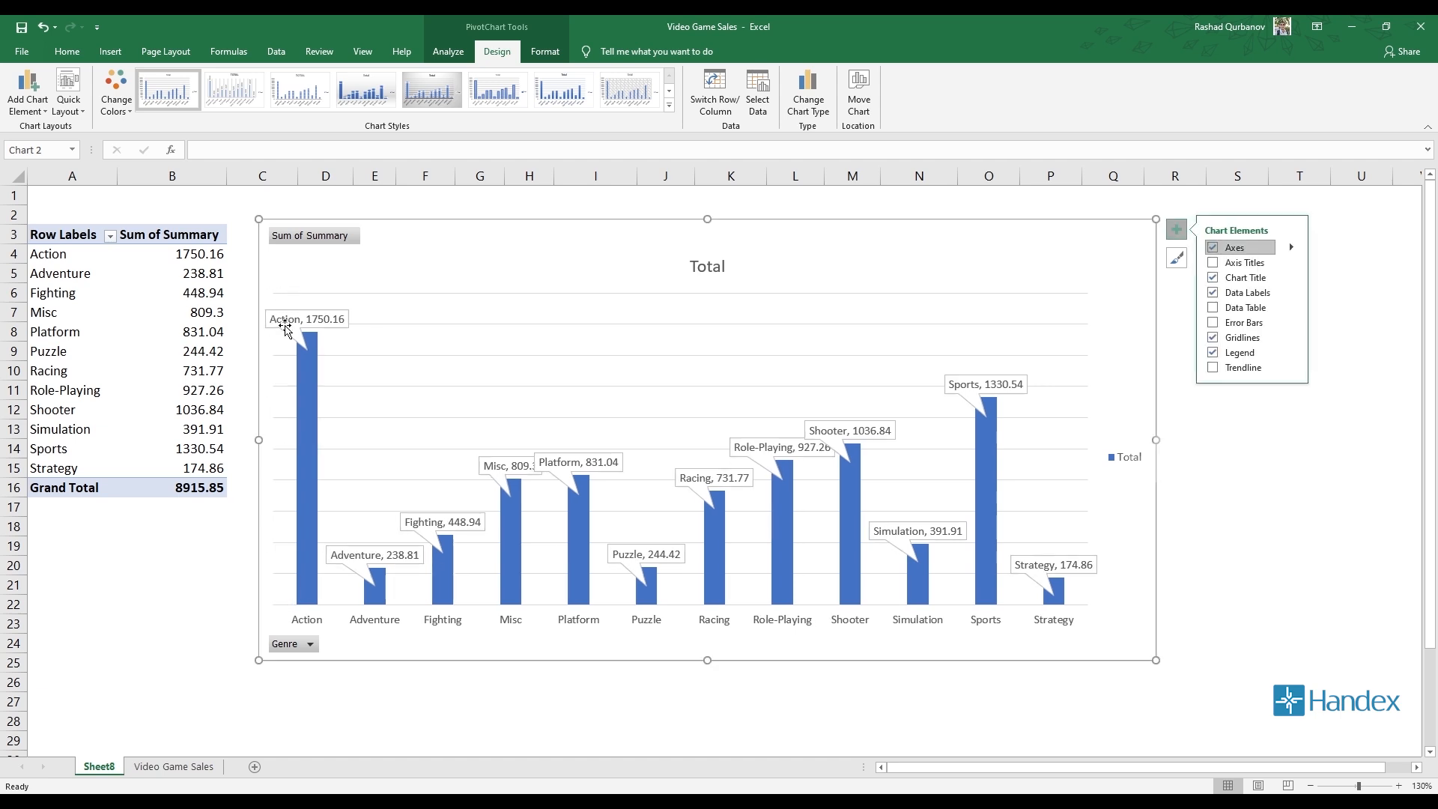
key(ctrl+z)
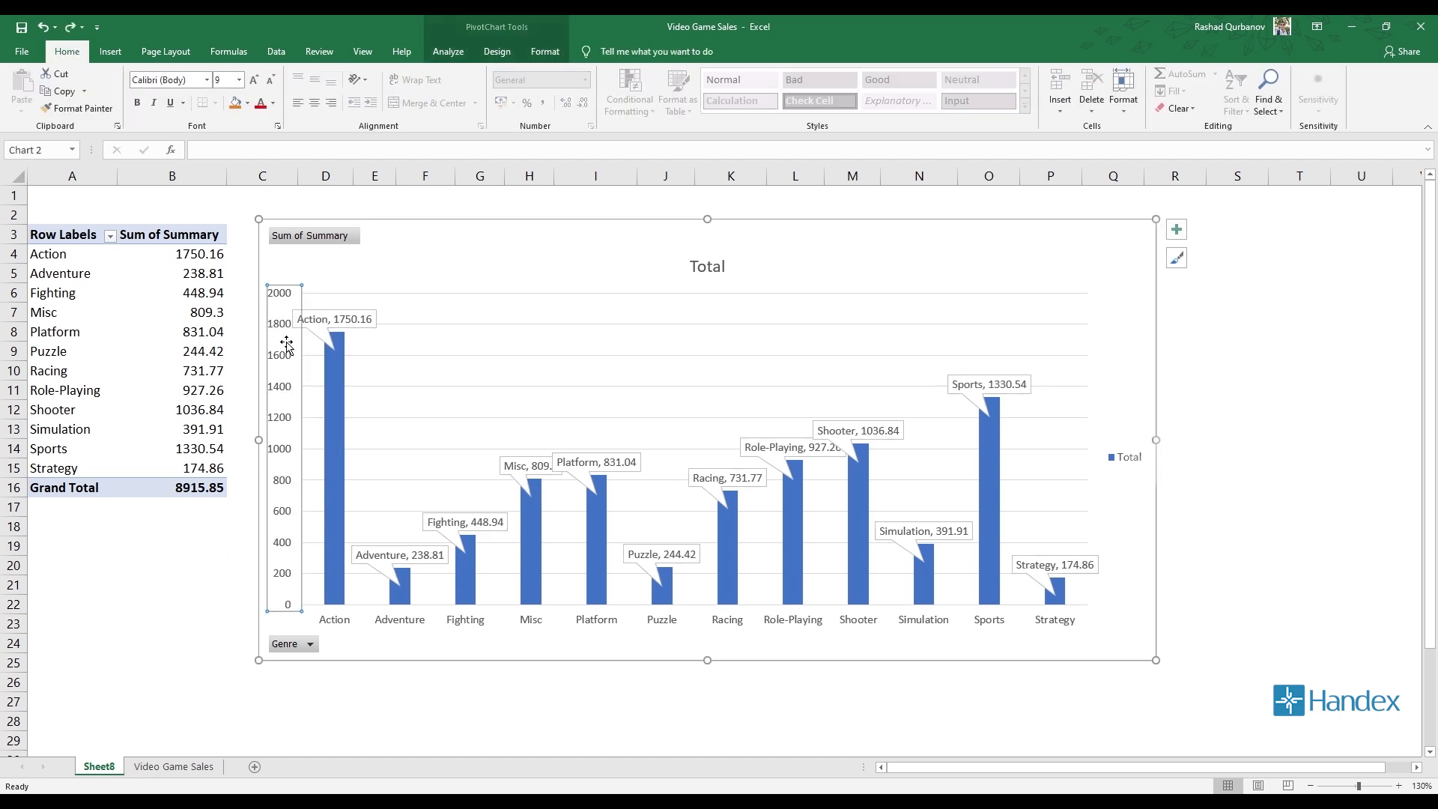
key(Delete)
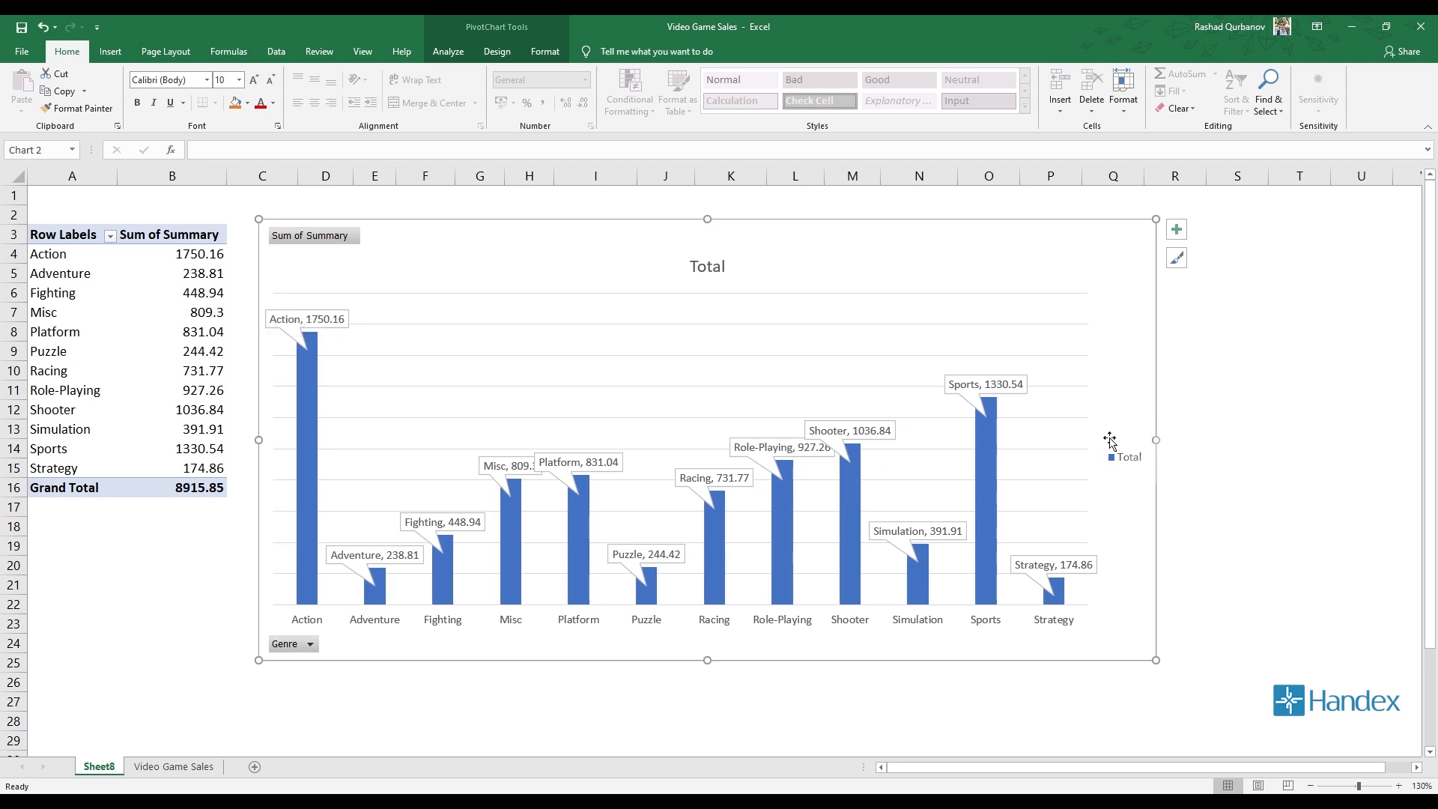
Recolor the chart with the Colorful palette that starts with green.
click(497, 51)
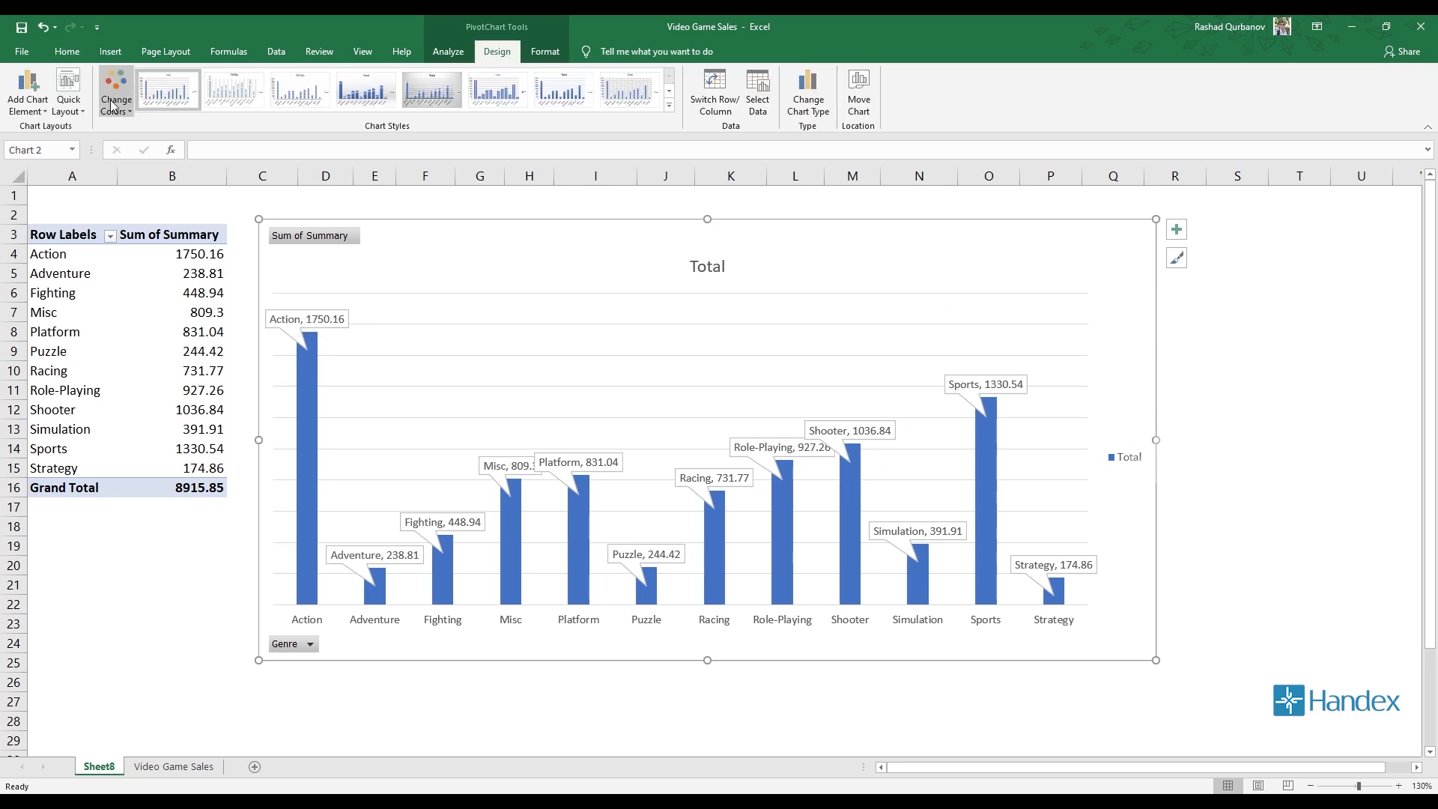
click(116, 93)
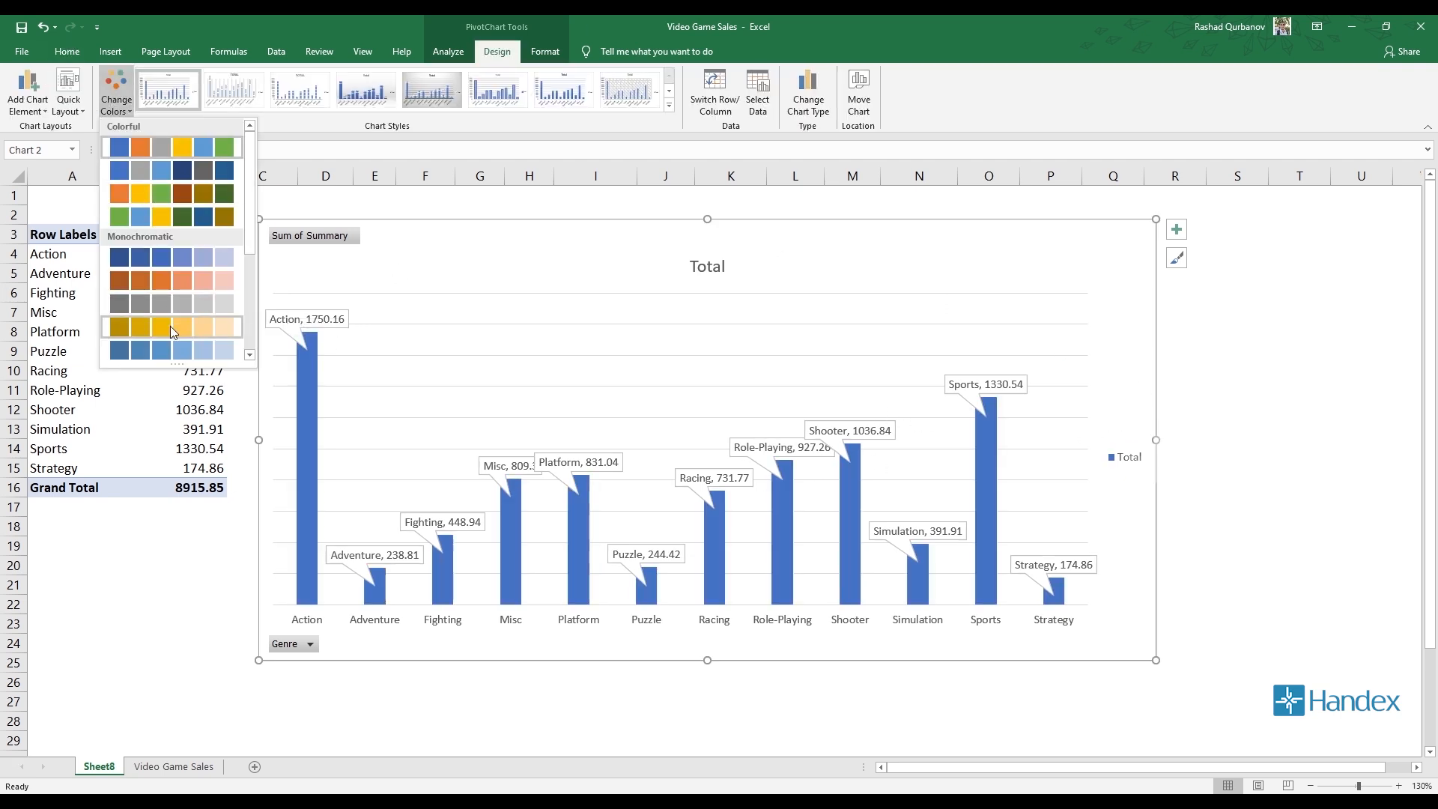
click(171, 216)
click(447, 51)
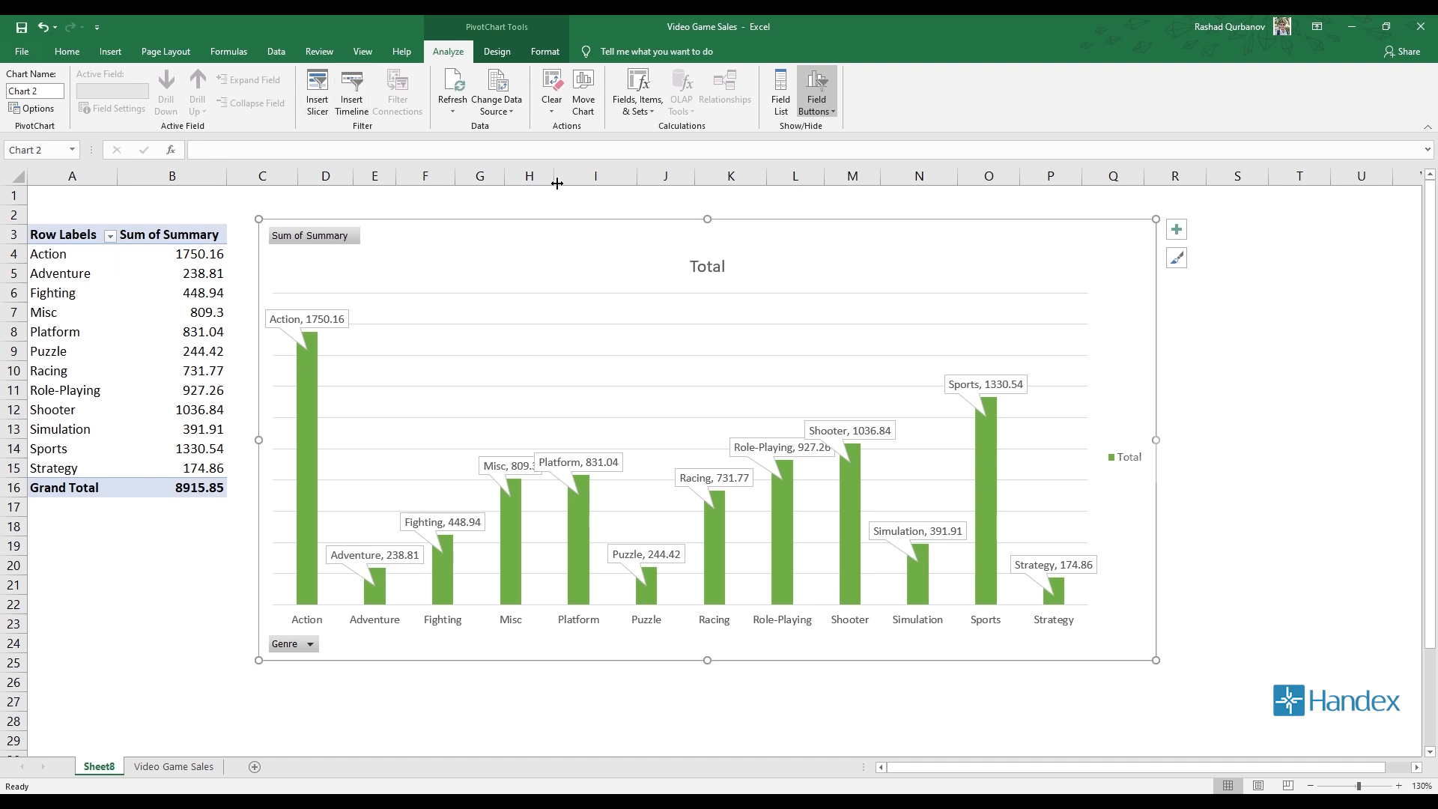
Review the PivotChart's data source range and the options for moving the chart, keeping the current settings.
click(504, 118)
click(518, 126)
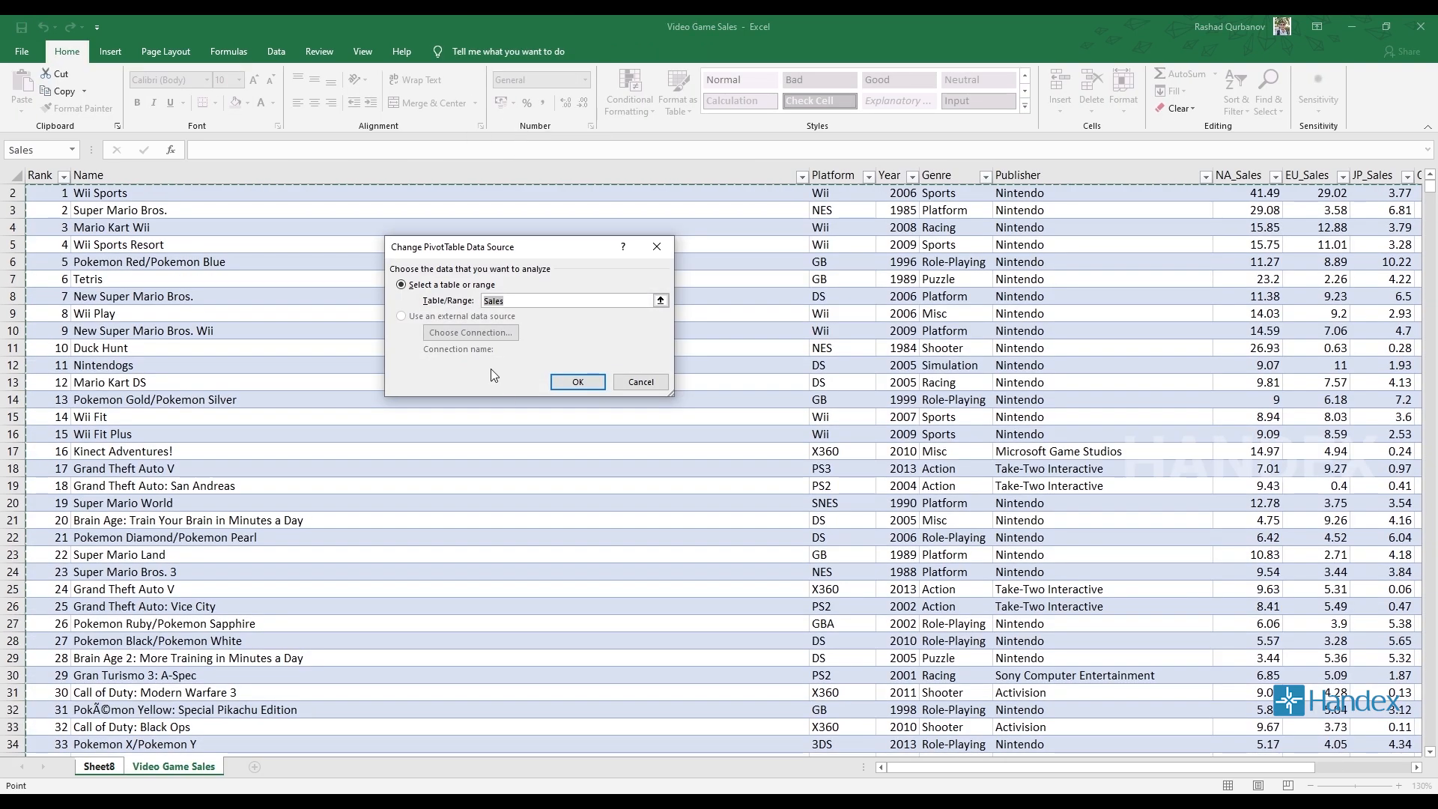
click(589, 385)
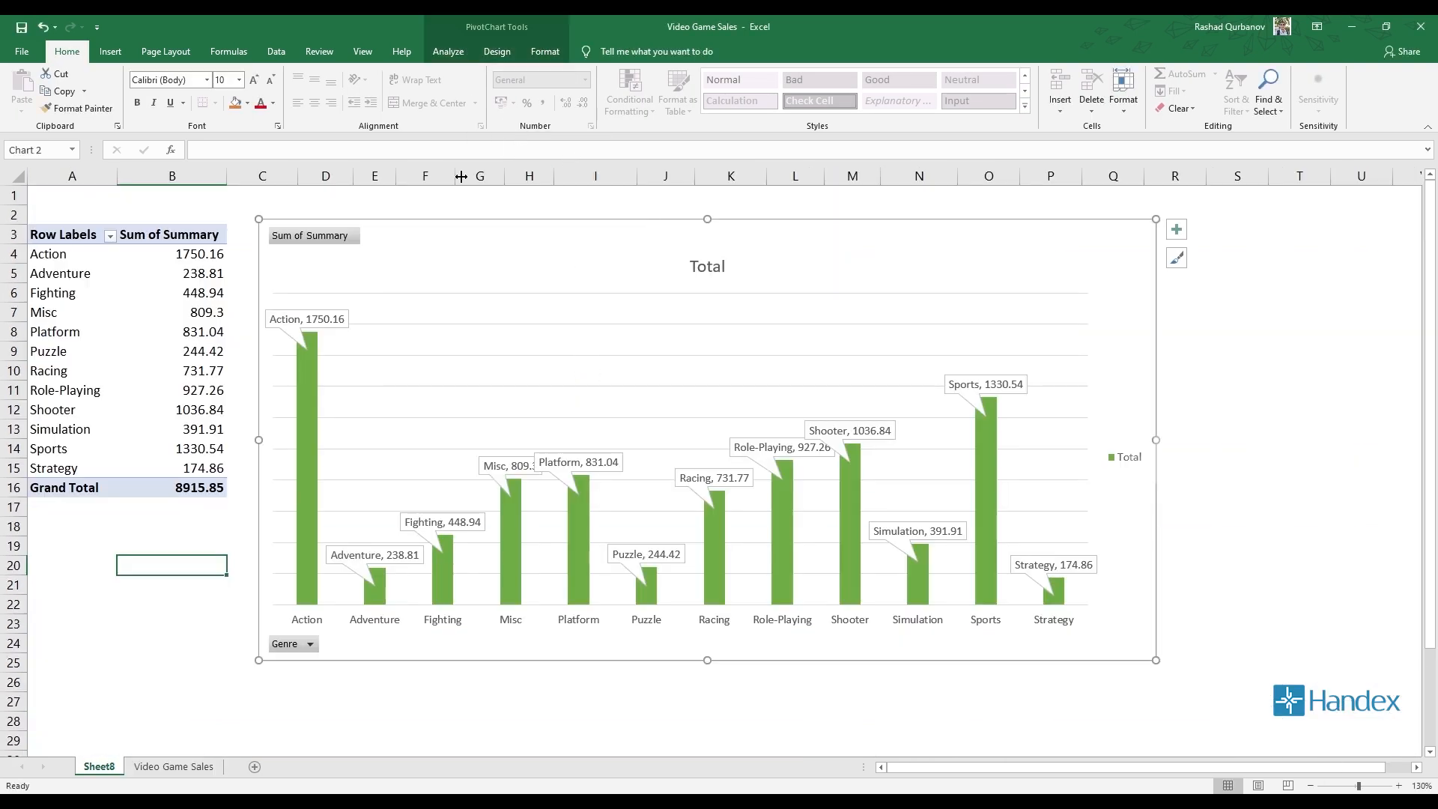
click(448, 51)
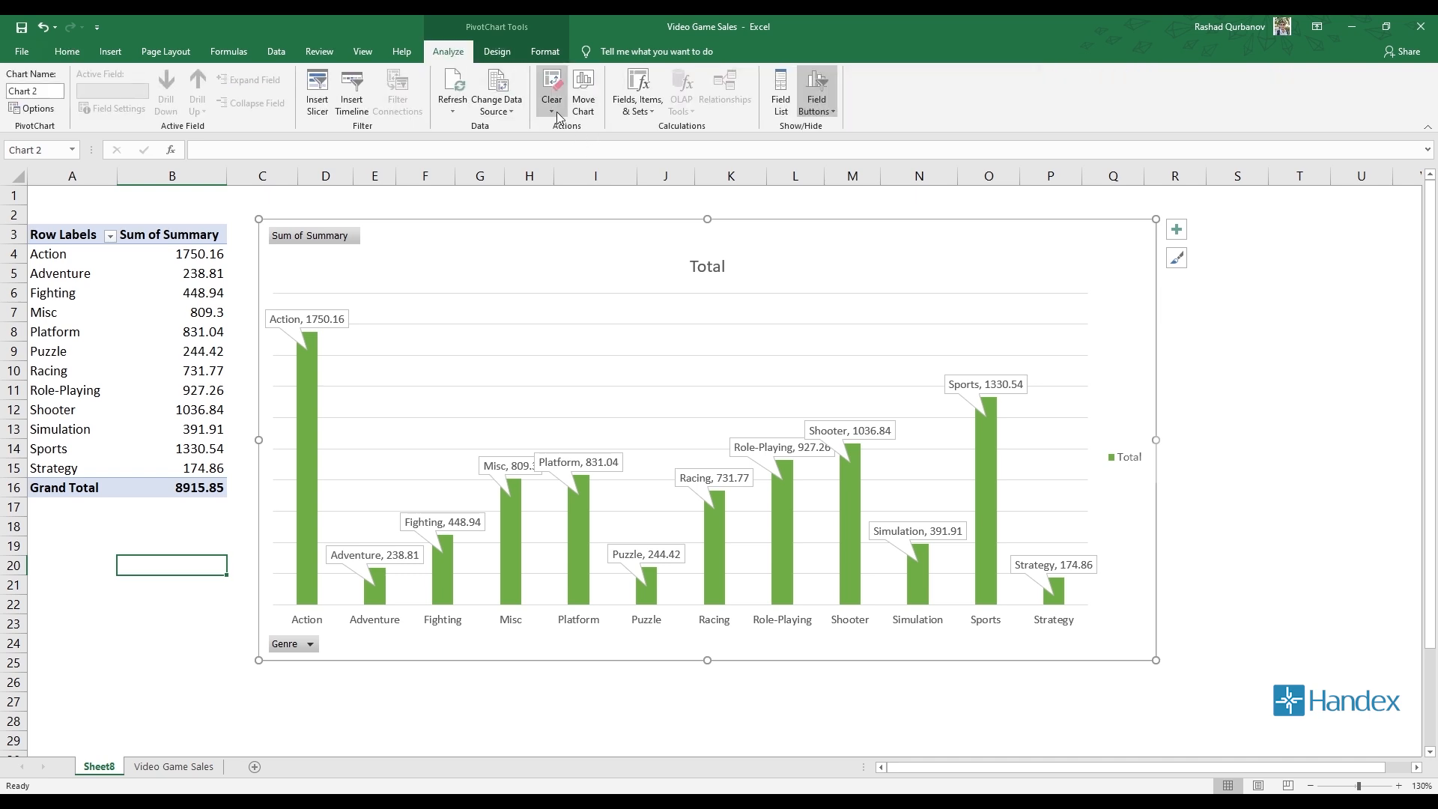
click(589, 105)
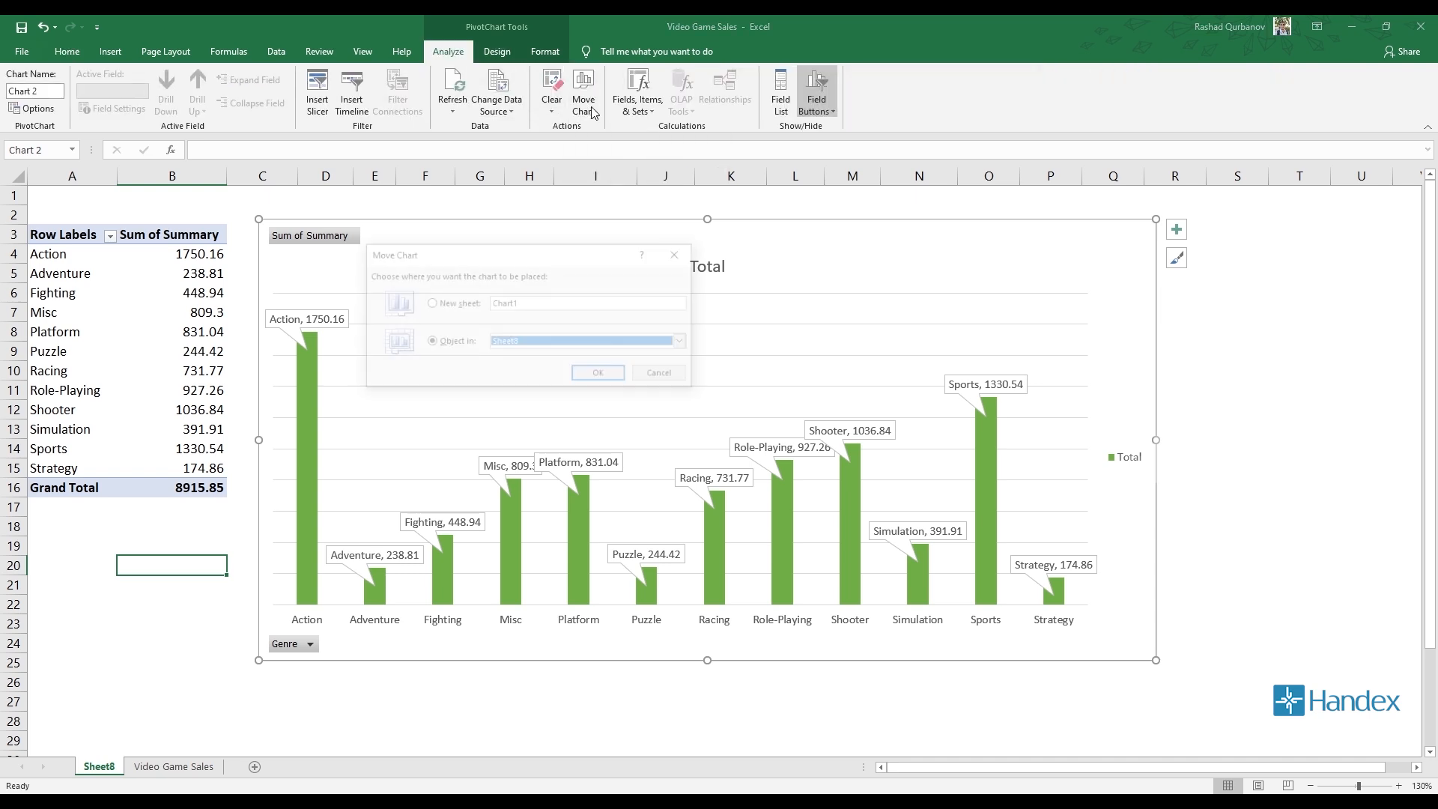
click(680, 253)
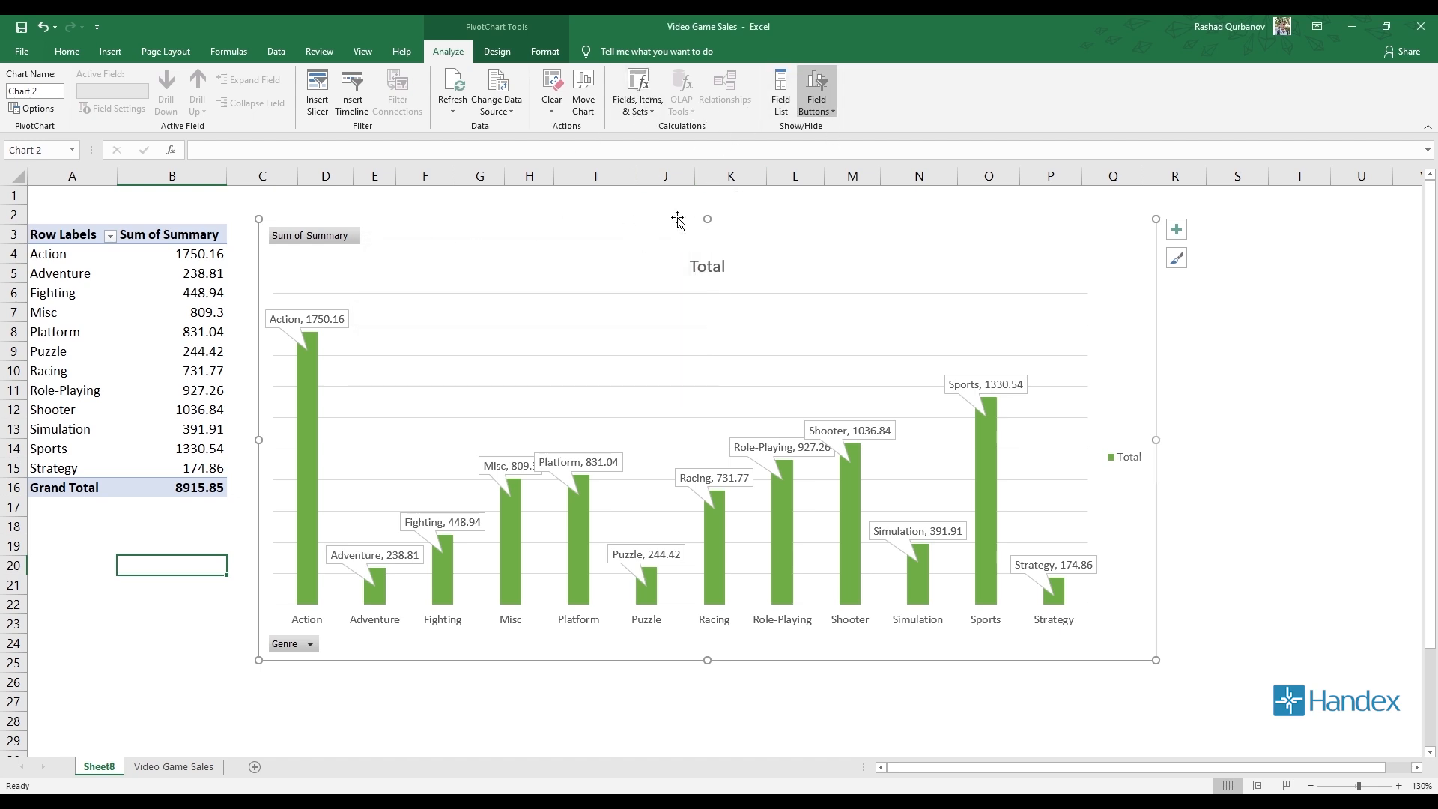
Nudge the PivotChart slightly up and left, and check its field list and field button display options.
drag(564, 227, 558, 222)
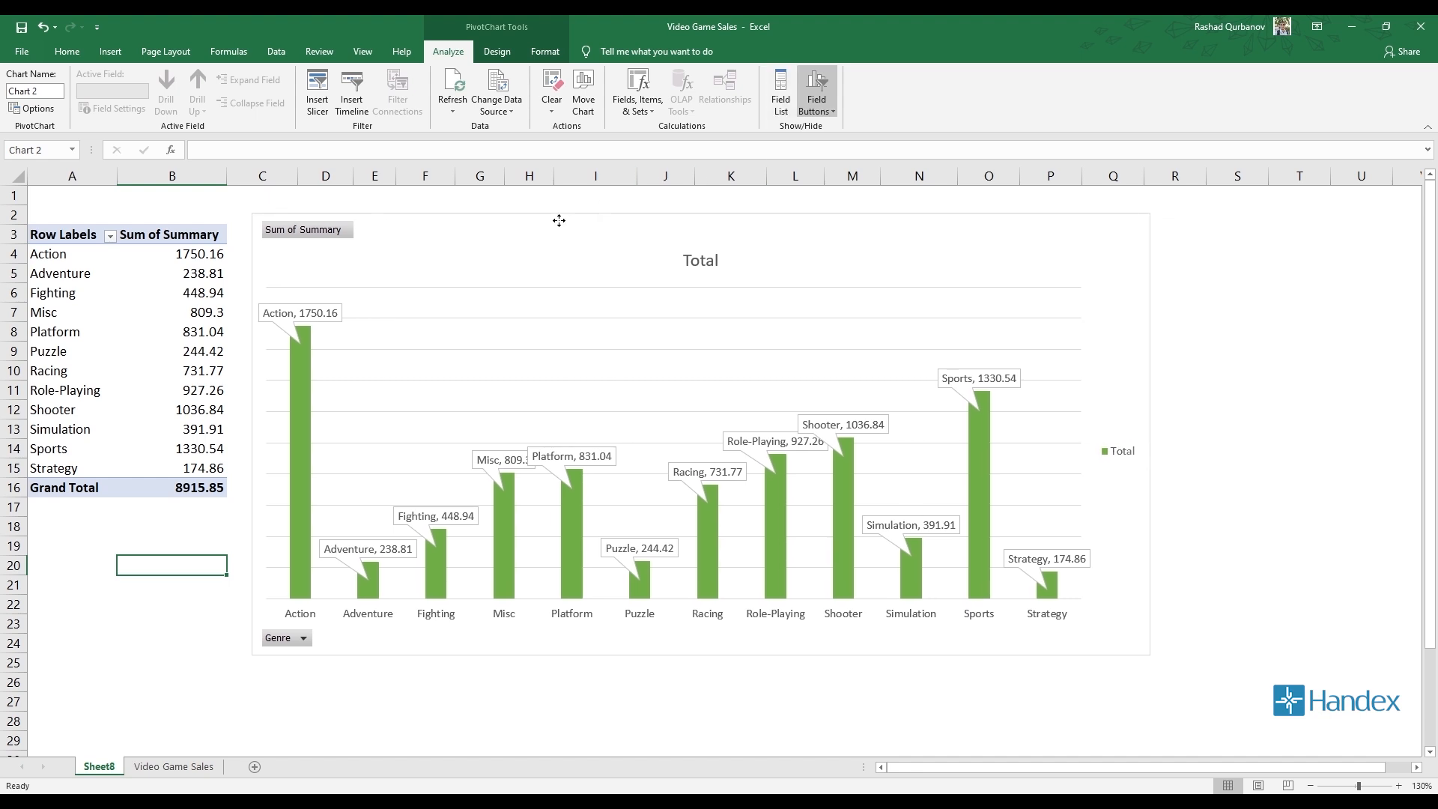
click(783, 95)
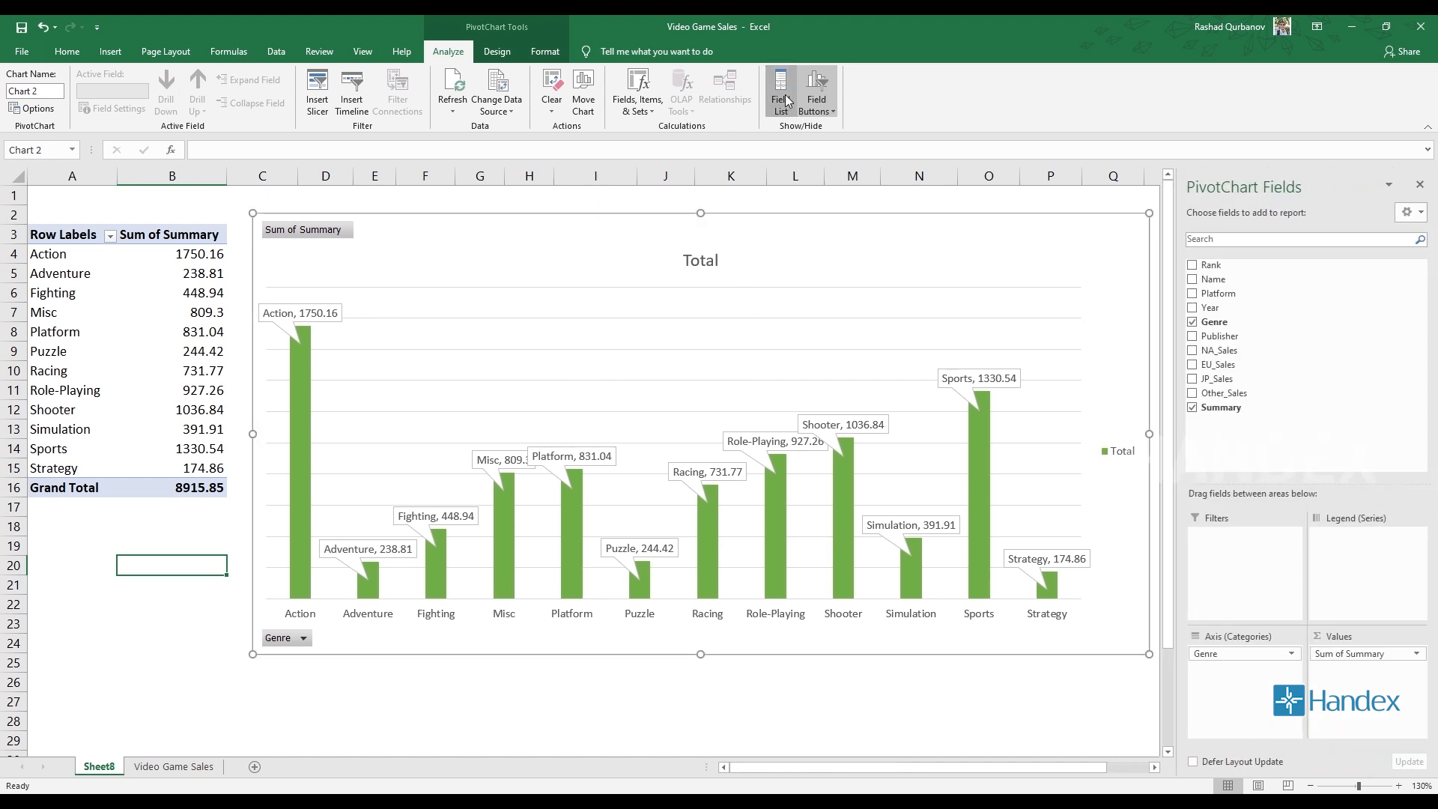
click(781, 96)
click(823, 114)
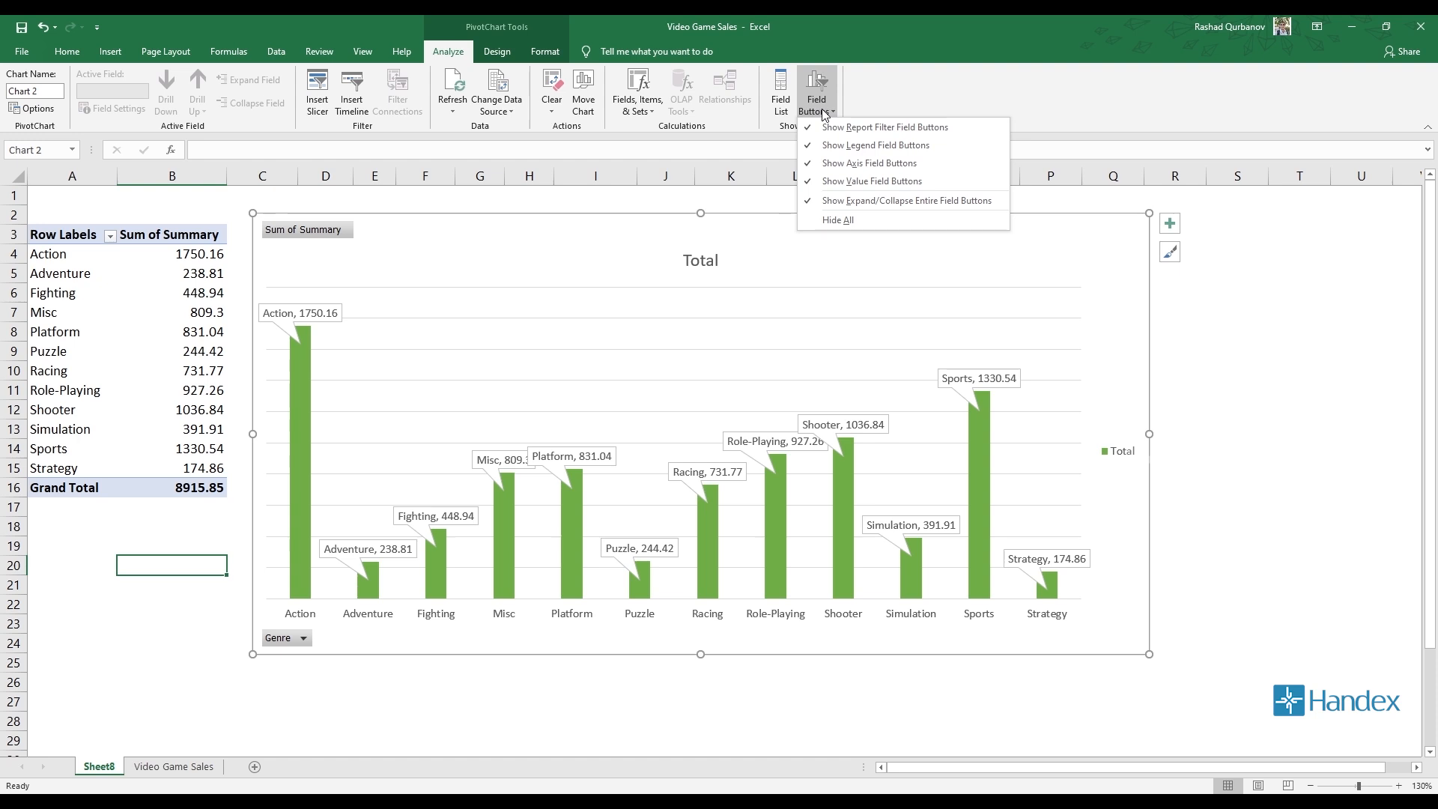
click(823, 114)
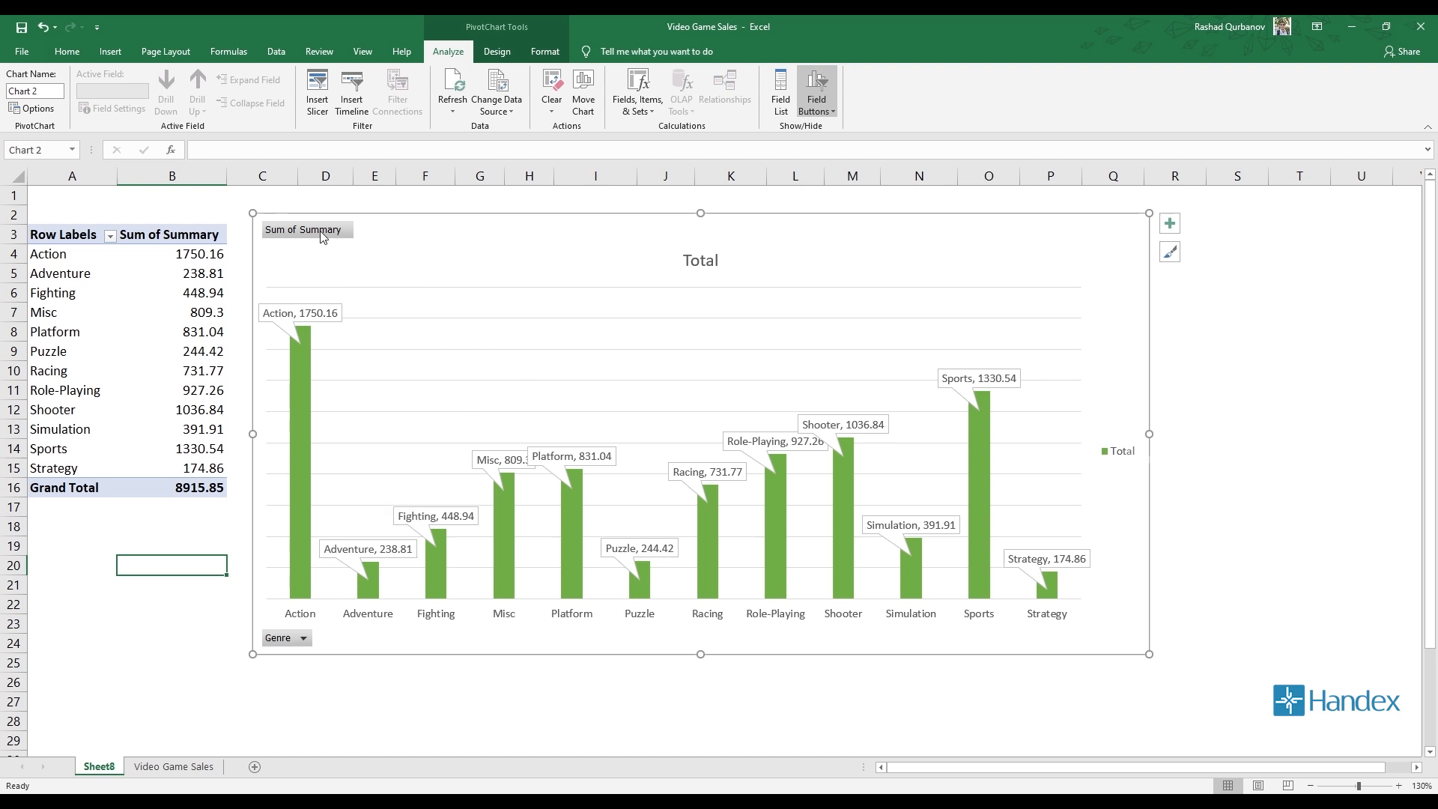
Examine the options of the chart's Sum of Summary field button and the PivotChart's Design and Format tools.
right_click(283, 236)
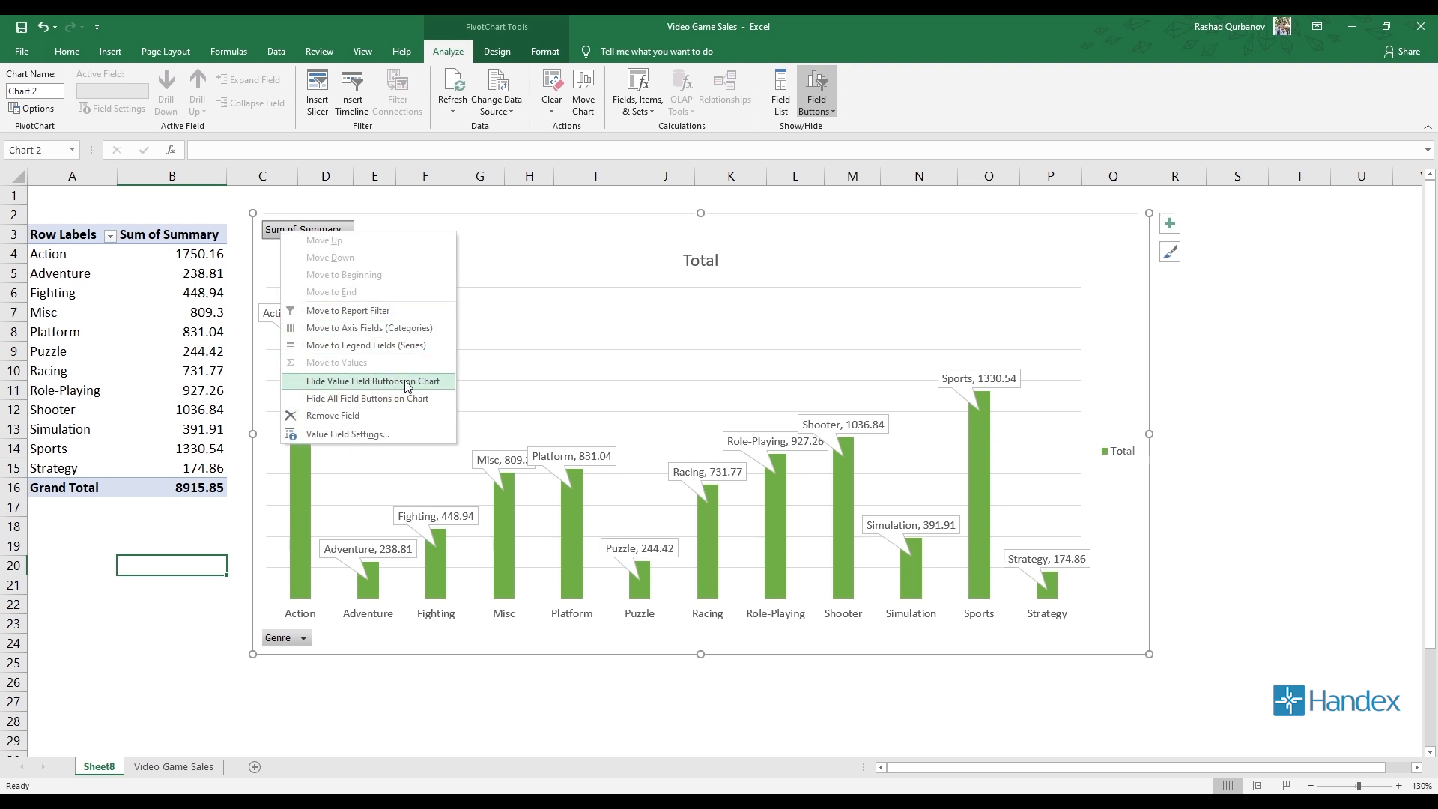
click(301, 217)
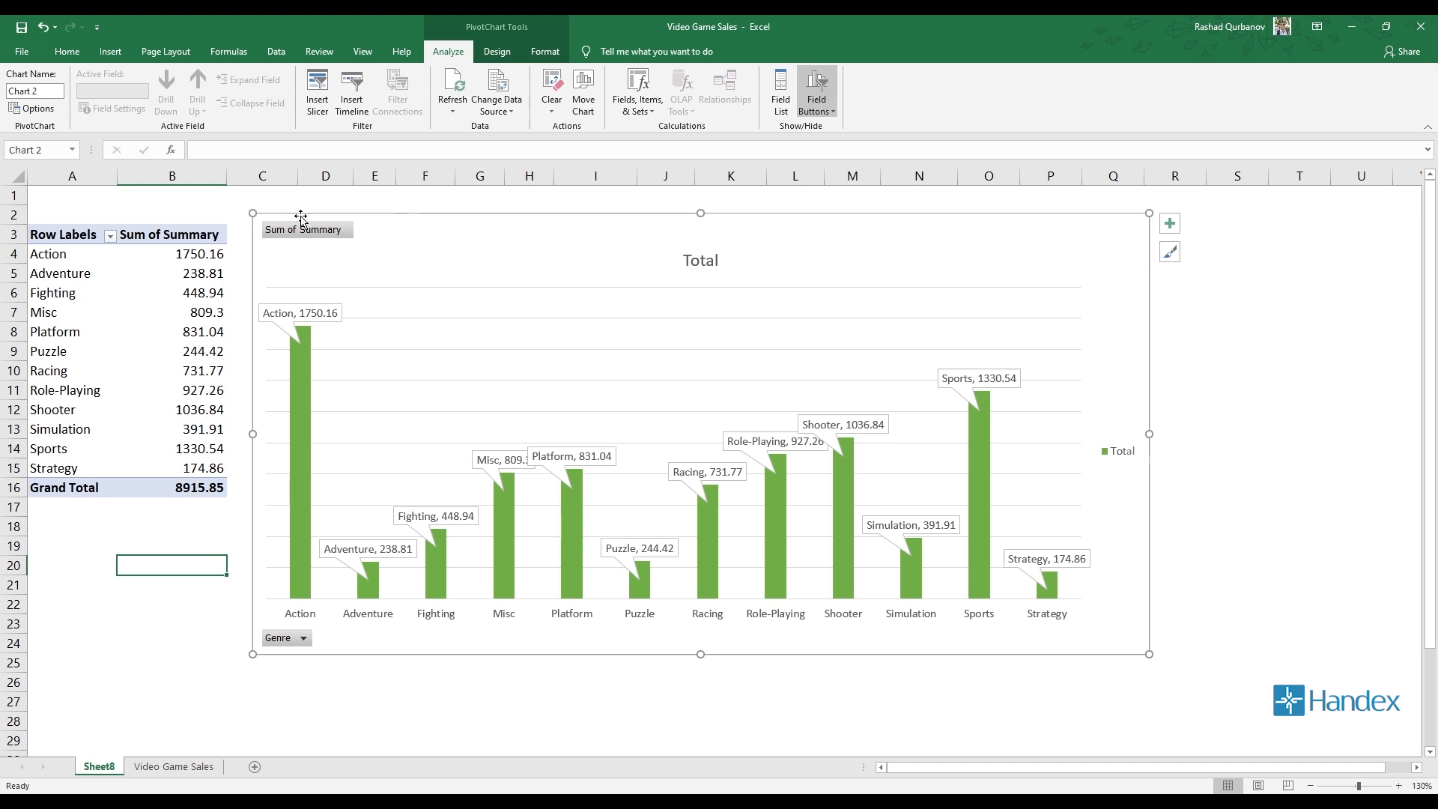
right_click(304, 234)
click(352, 388)
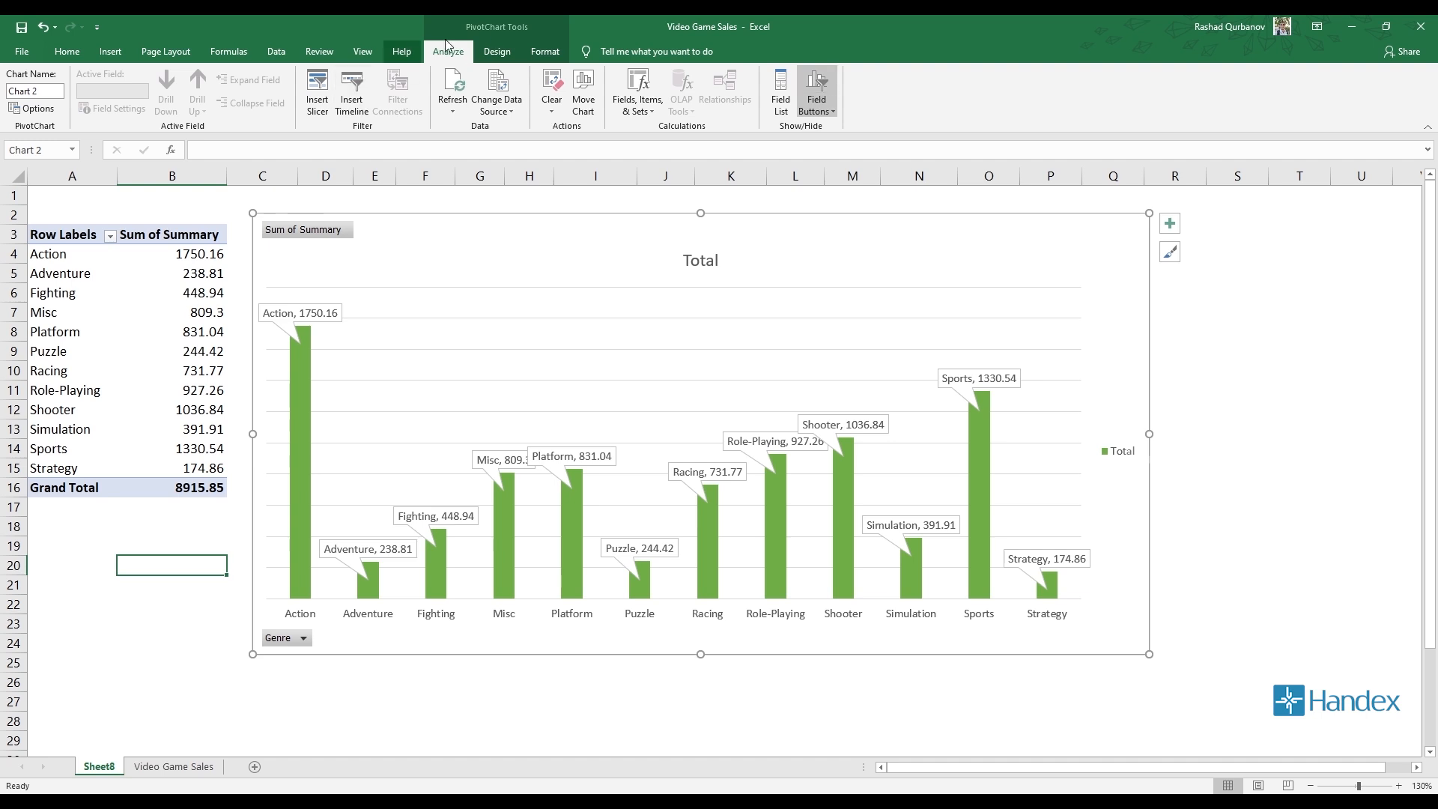
click(496, 51)
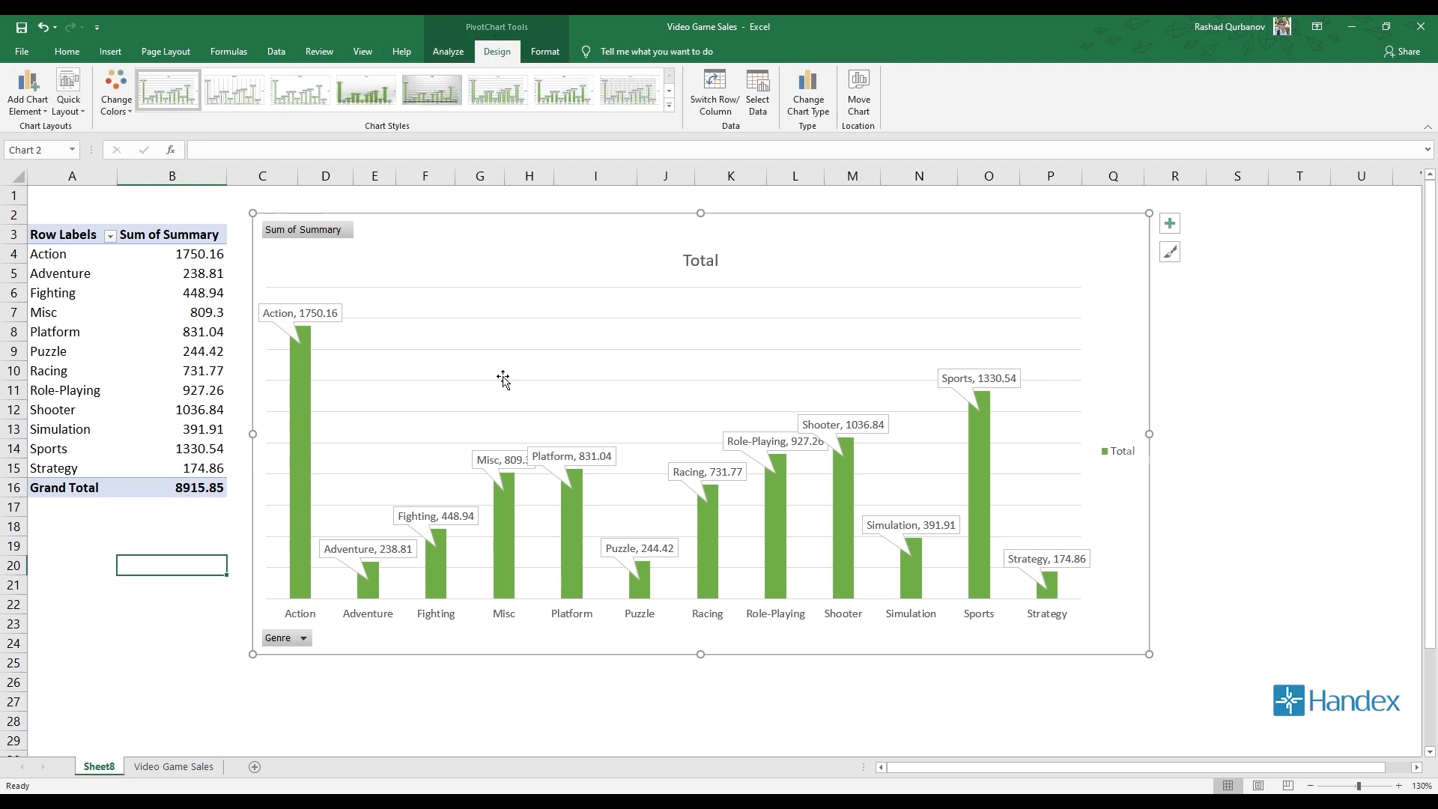
click(545, 50)
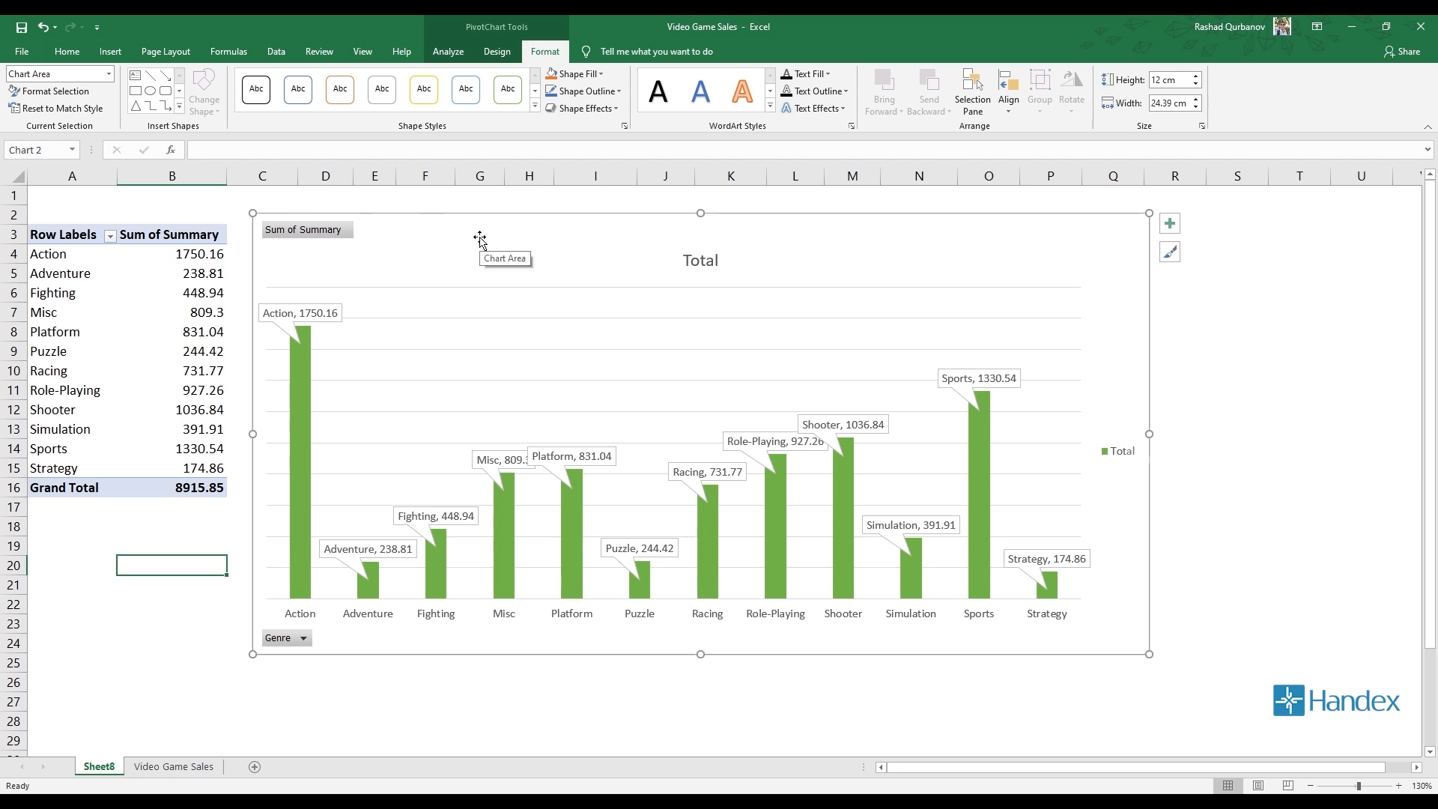
Delete the green column PivotChart from the sheet.
key(Delete)
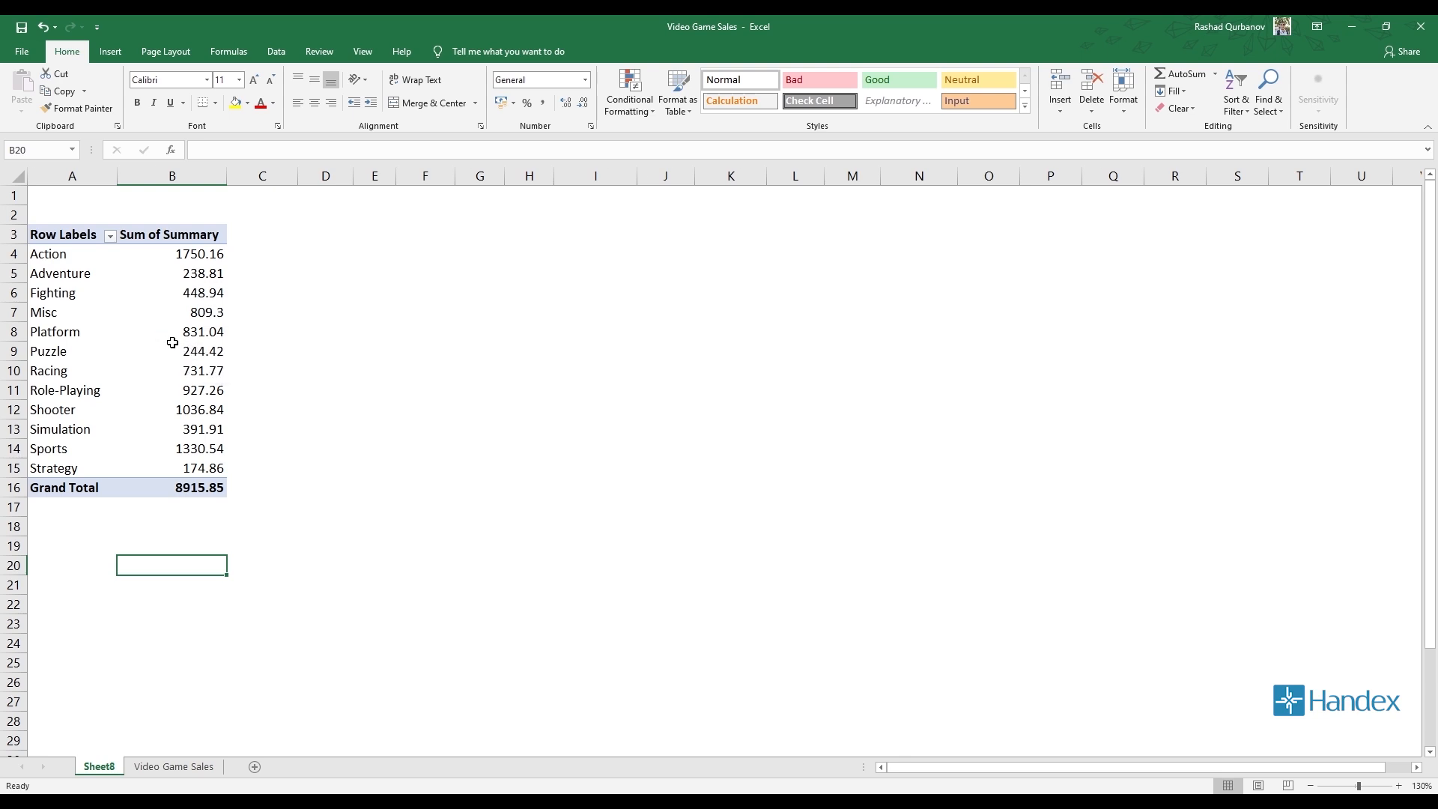
ctrl+scroll(206, 308, up, 3)
scroll(206, 308, up, 2)
Show the pivot table's Sum of Summary values as % of Column Total.
right_click(244, 310)
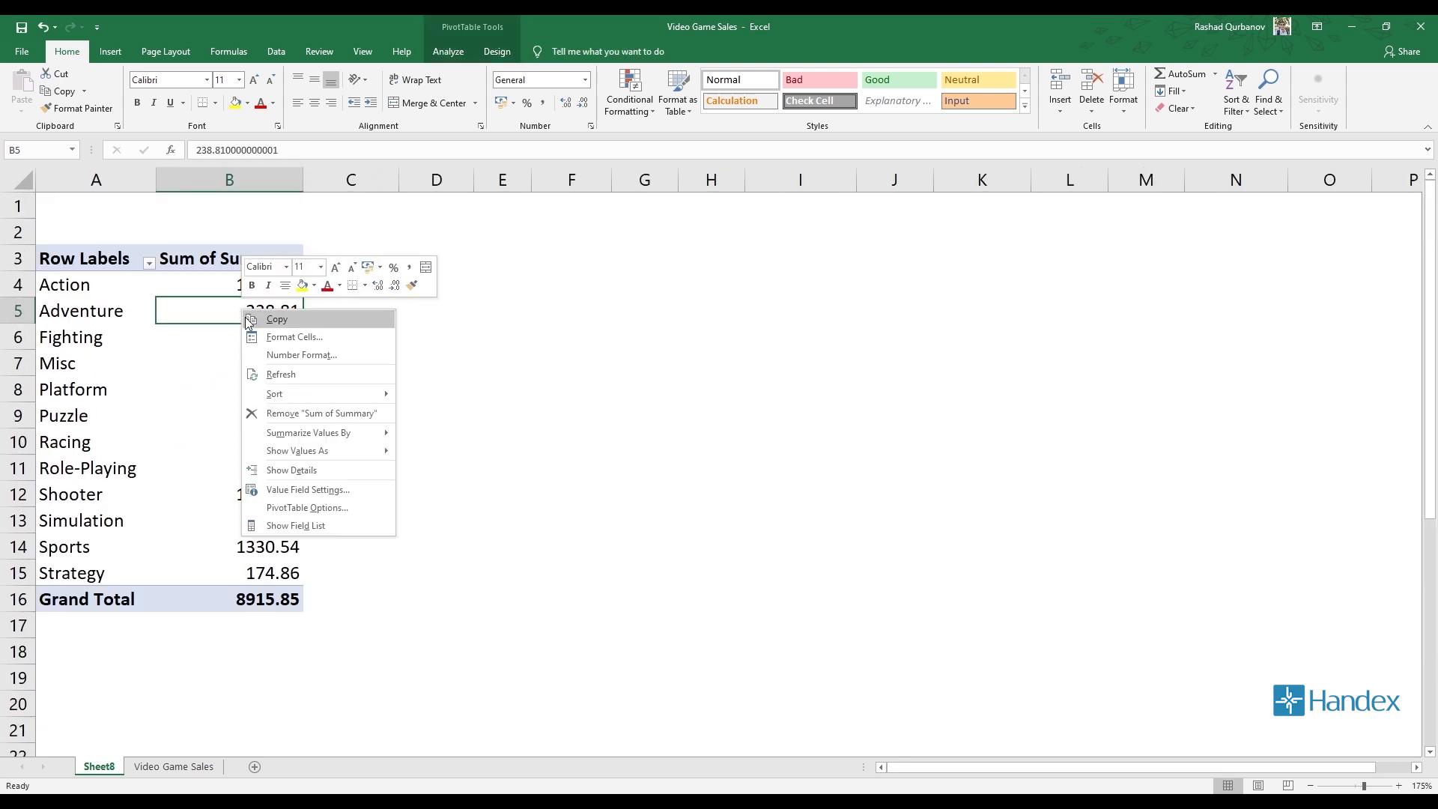
key(Escape)
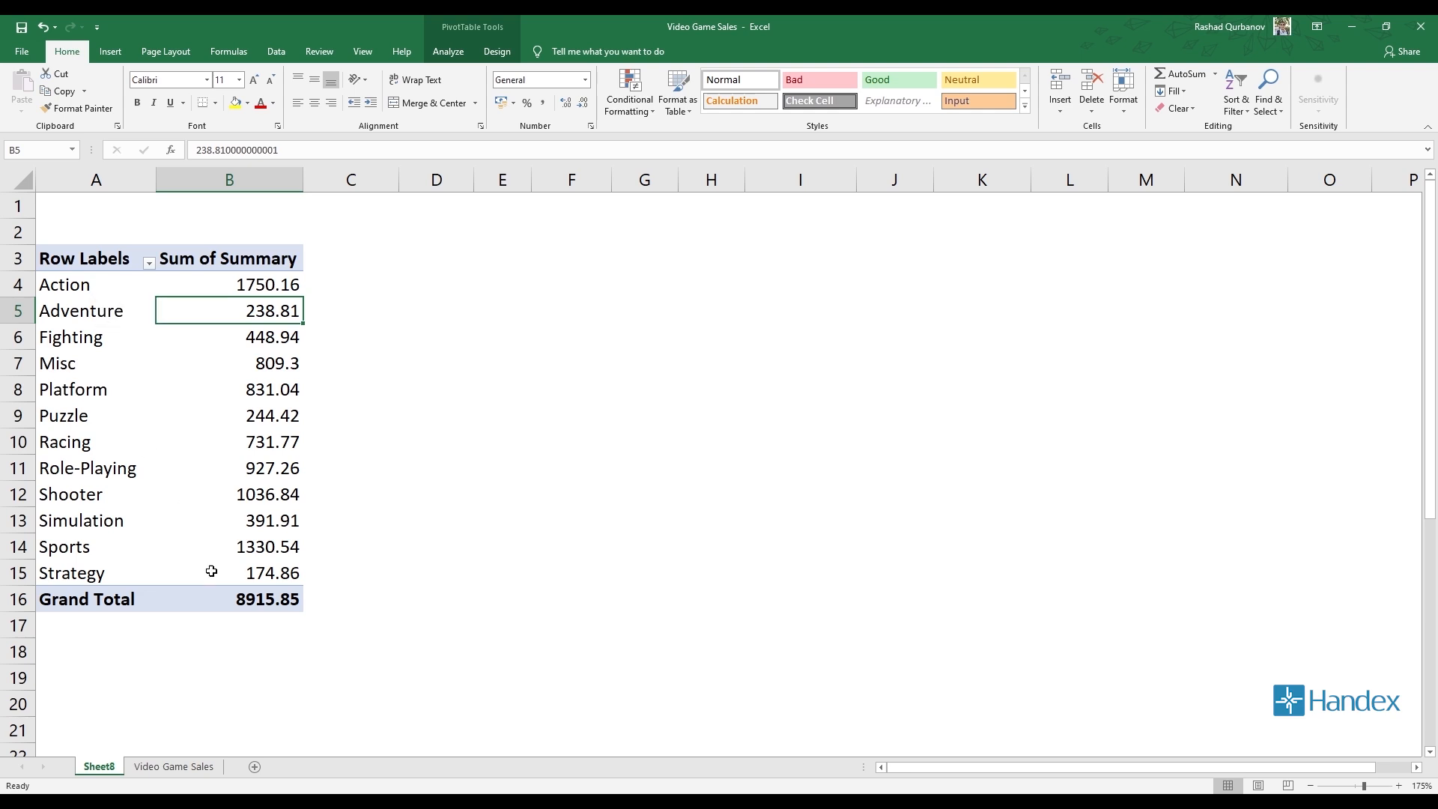
right_click(269, 380)
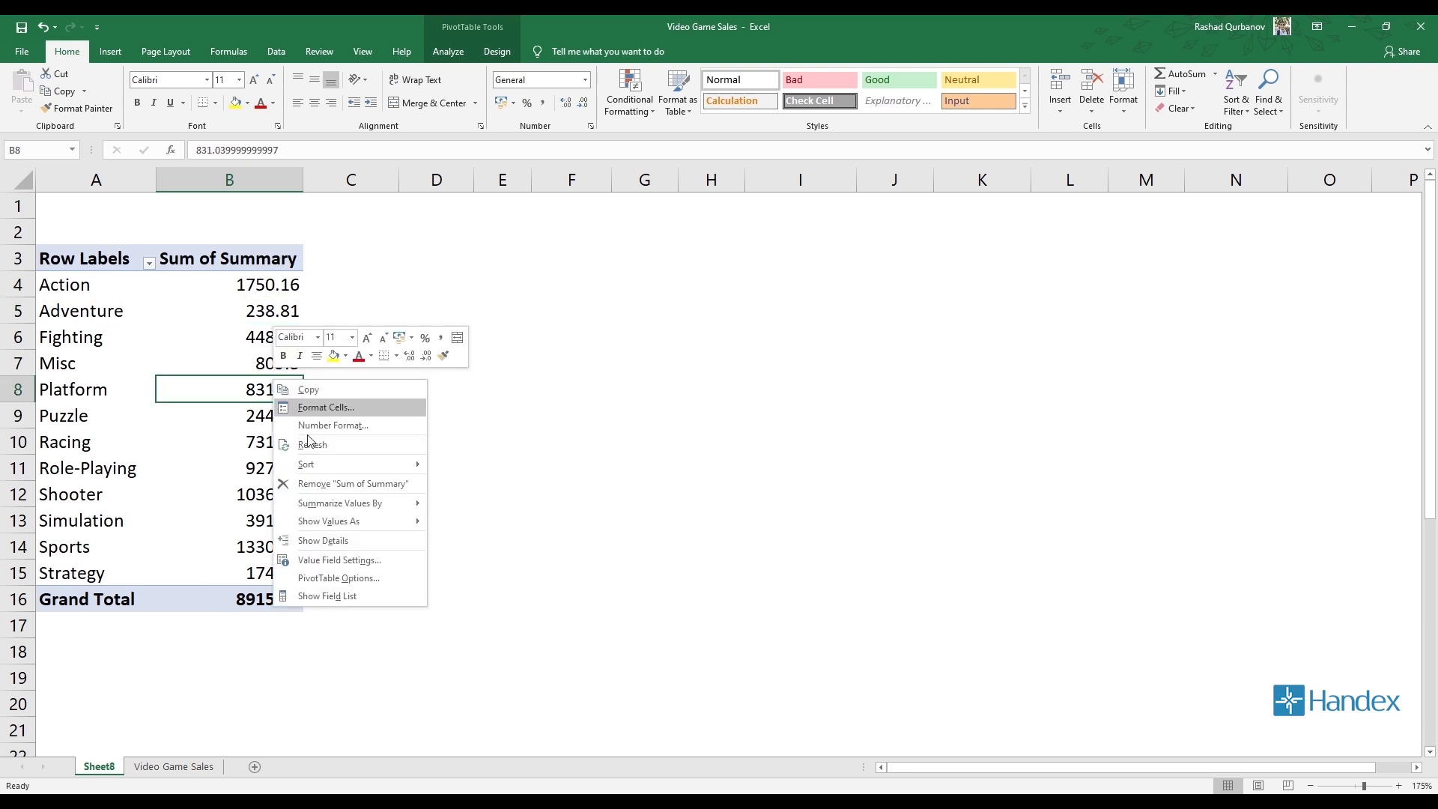
mouse_move(325, 518)
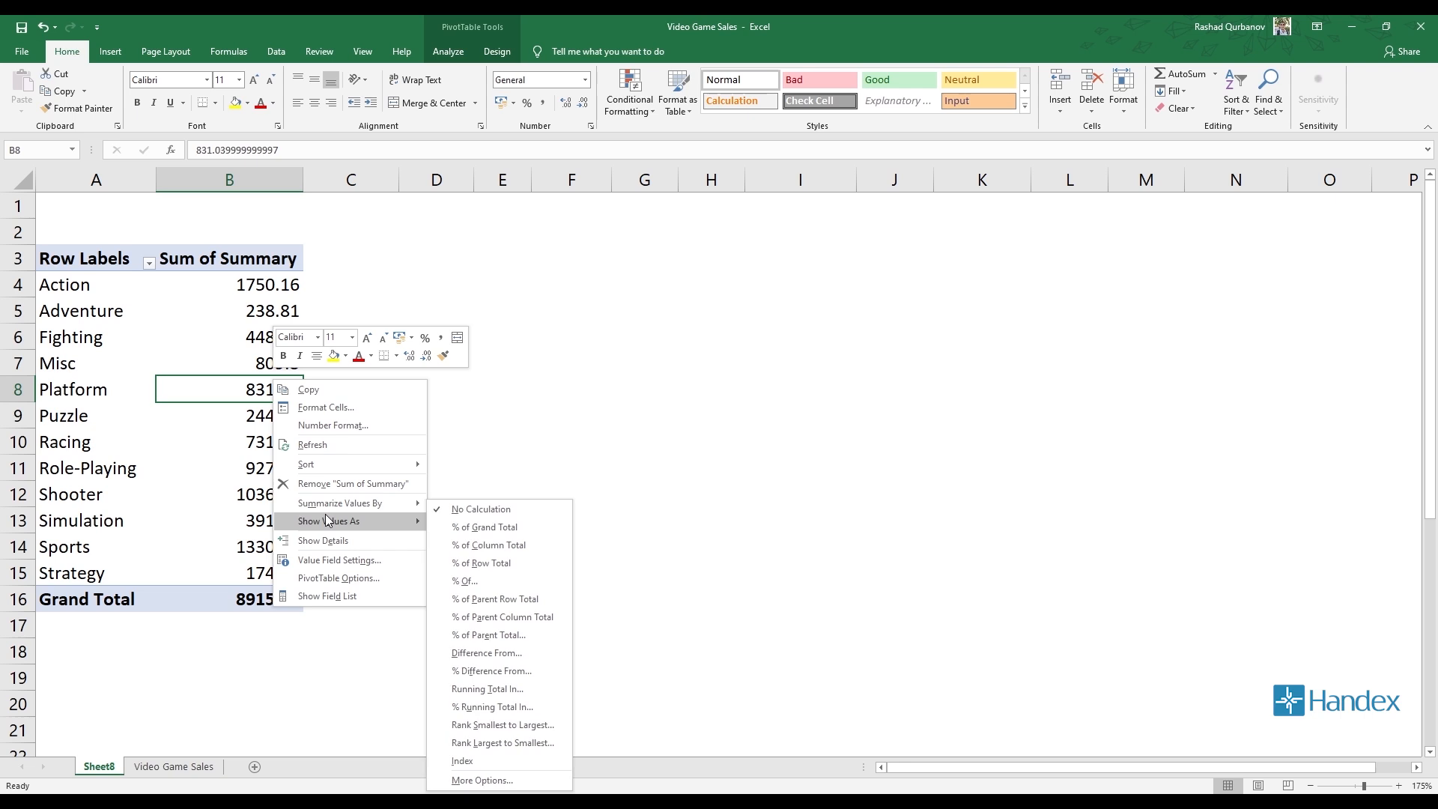
click(522, 549)
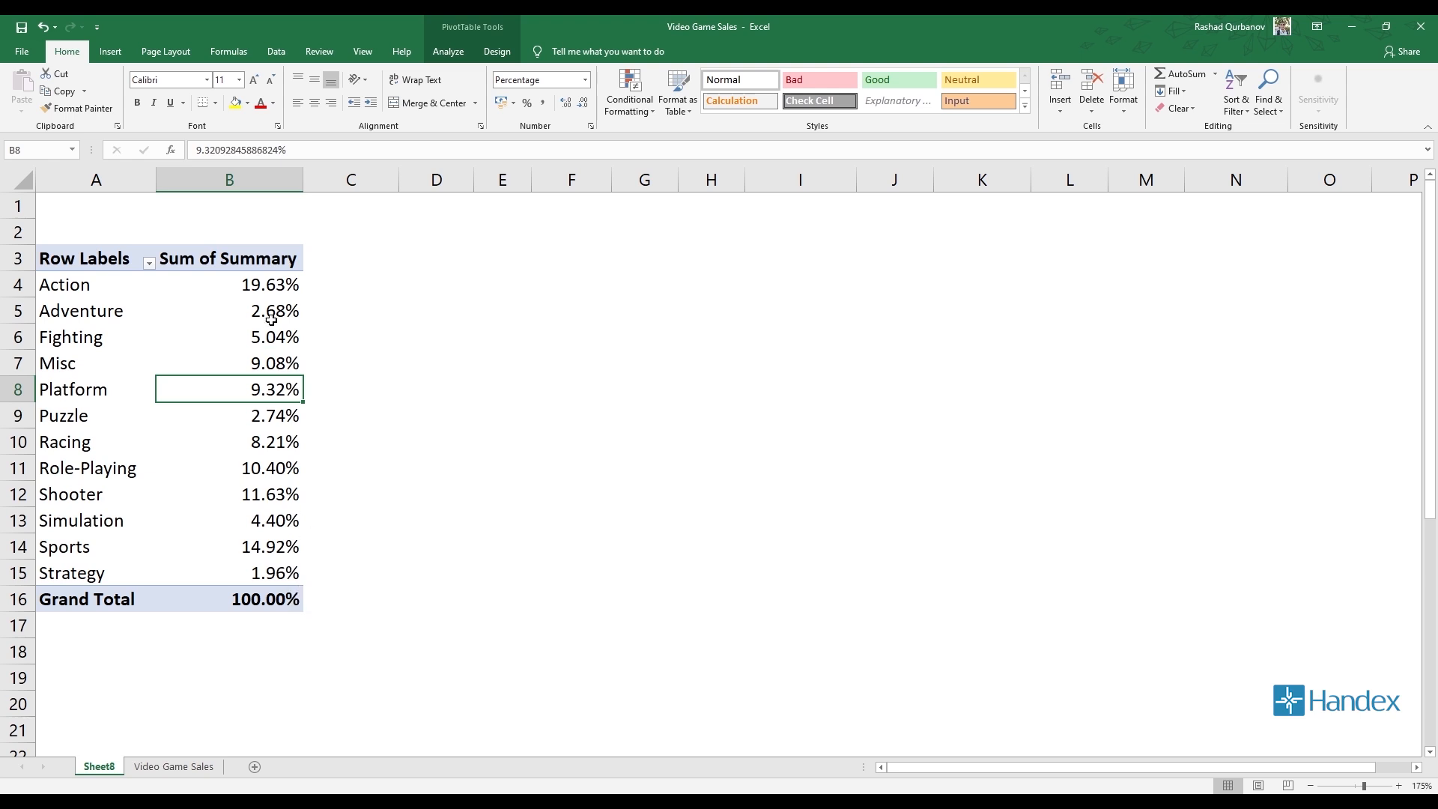
Format the Sum of Summary values as Percentage with 0 decimal places.
right_click(266, 284)
click(359, 331)
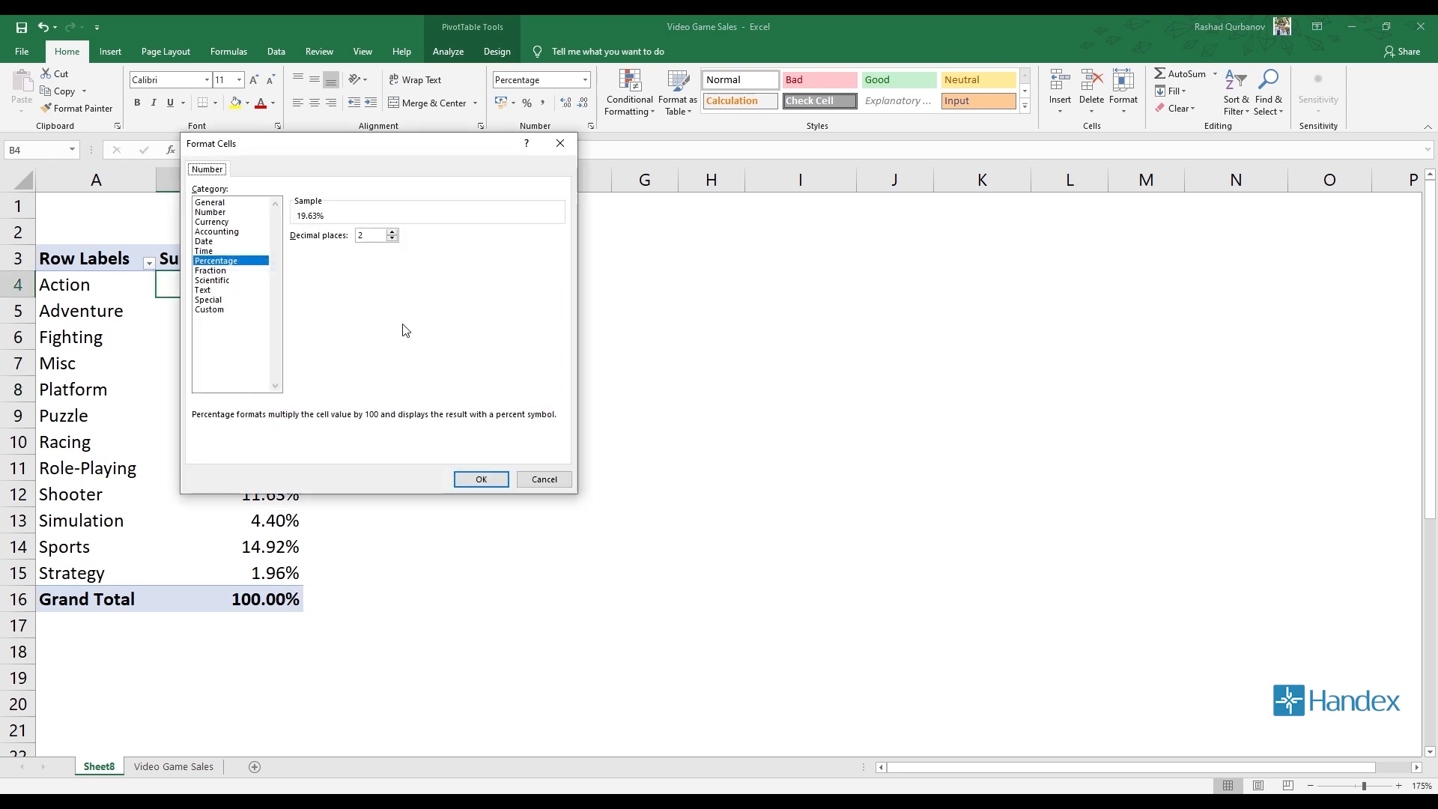
click(392, 233)
click(391, 232)
click(392, 232)
click(392, 238)
click(392, 238)
click(392, 238)
click(392, 238)
click(391, 238)
click(489, 476)
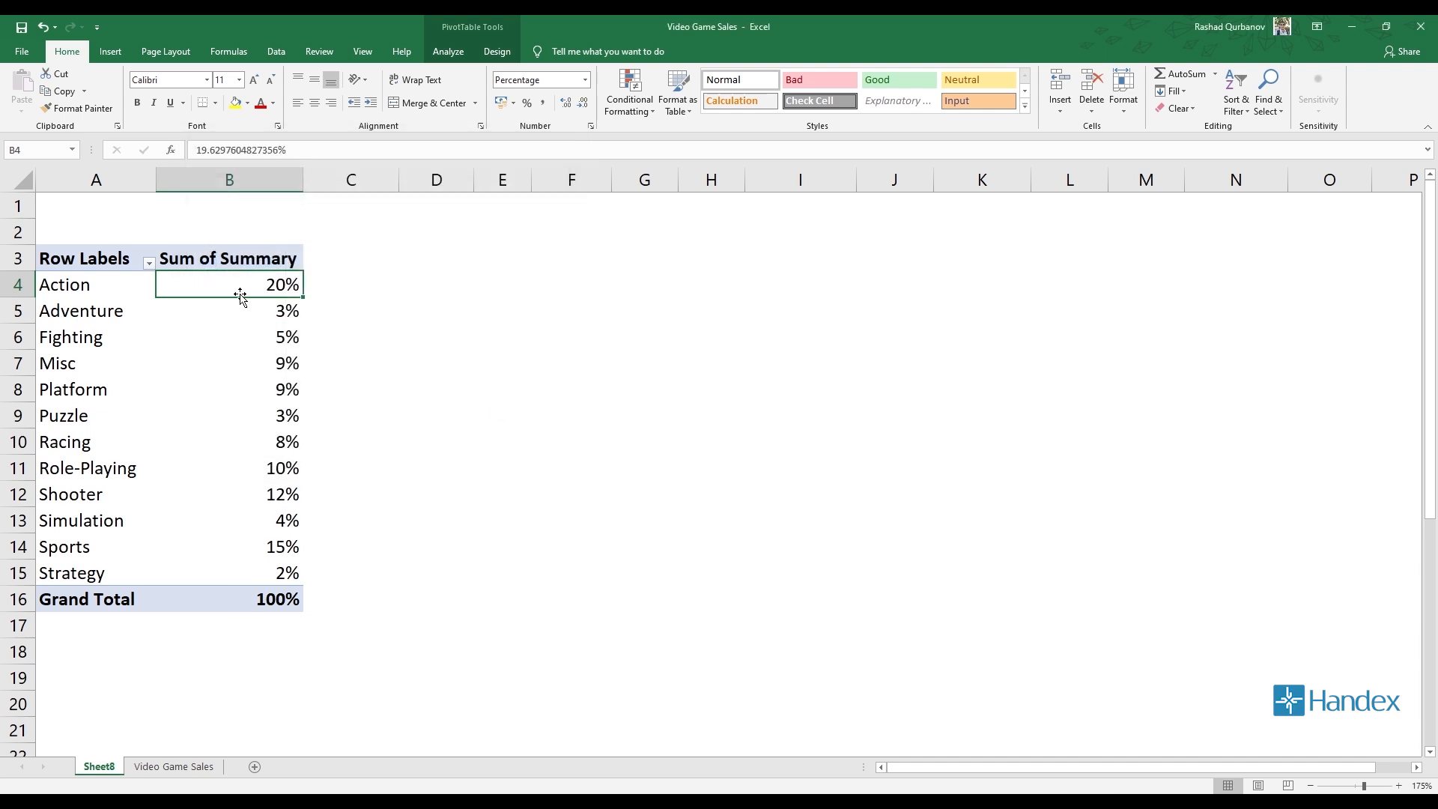
Sort the genres by their Sum of Summary percentage from largest to smallest.
right_click(240, 296)
mouse_move(311, 375)
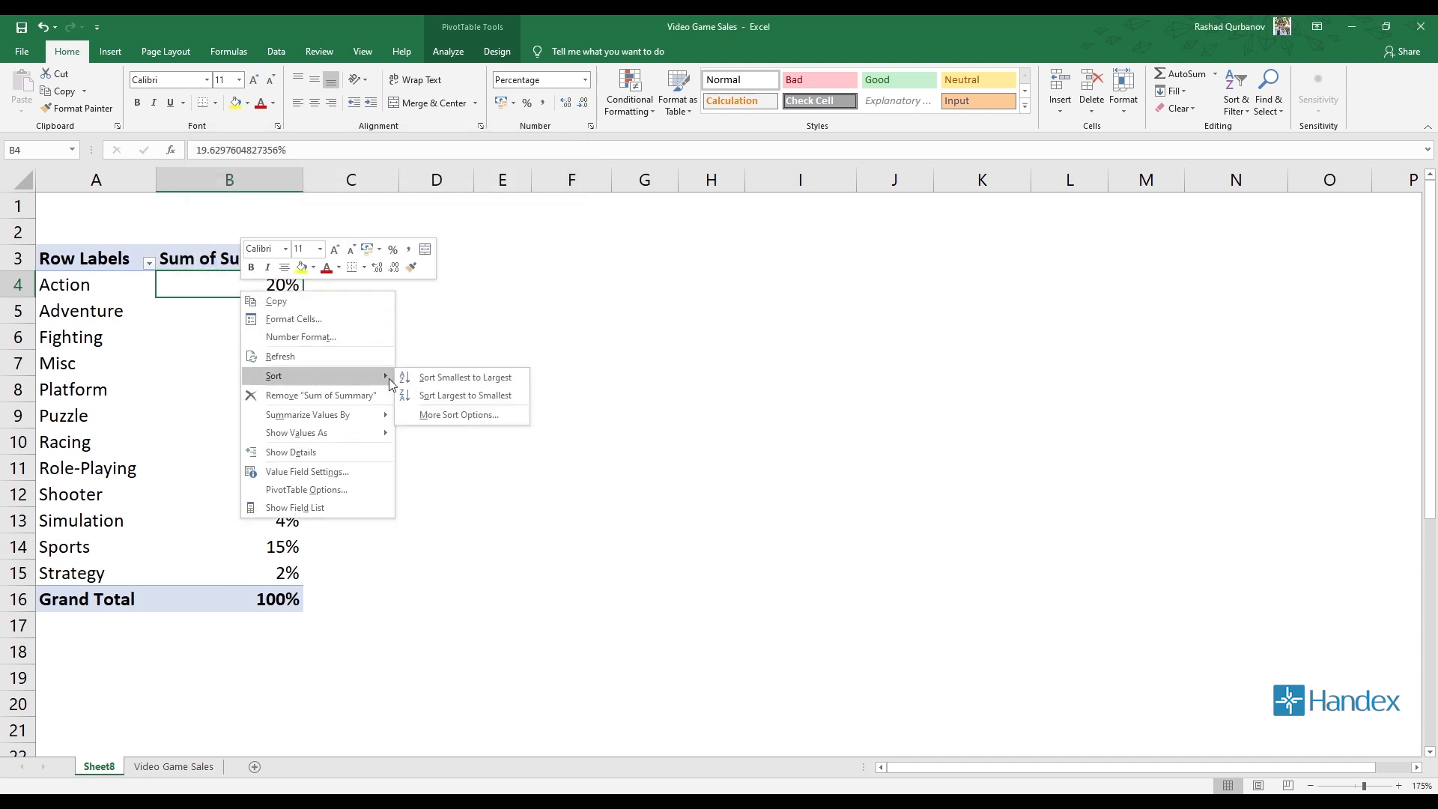
click(459, 396)
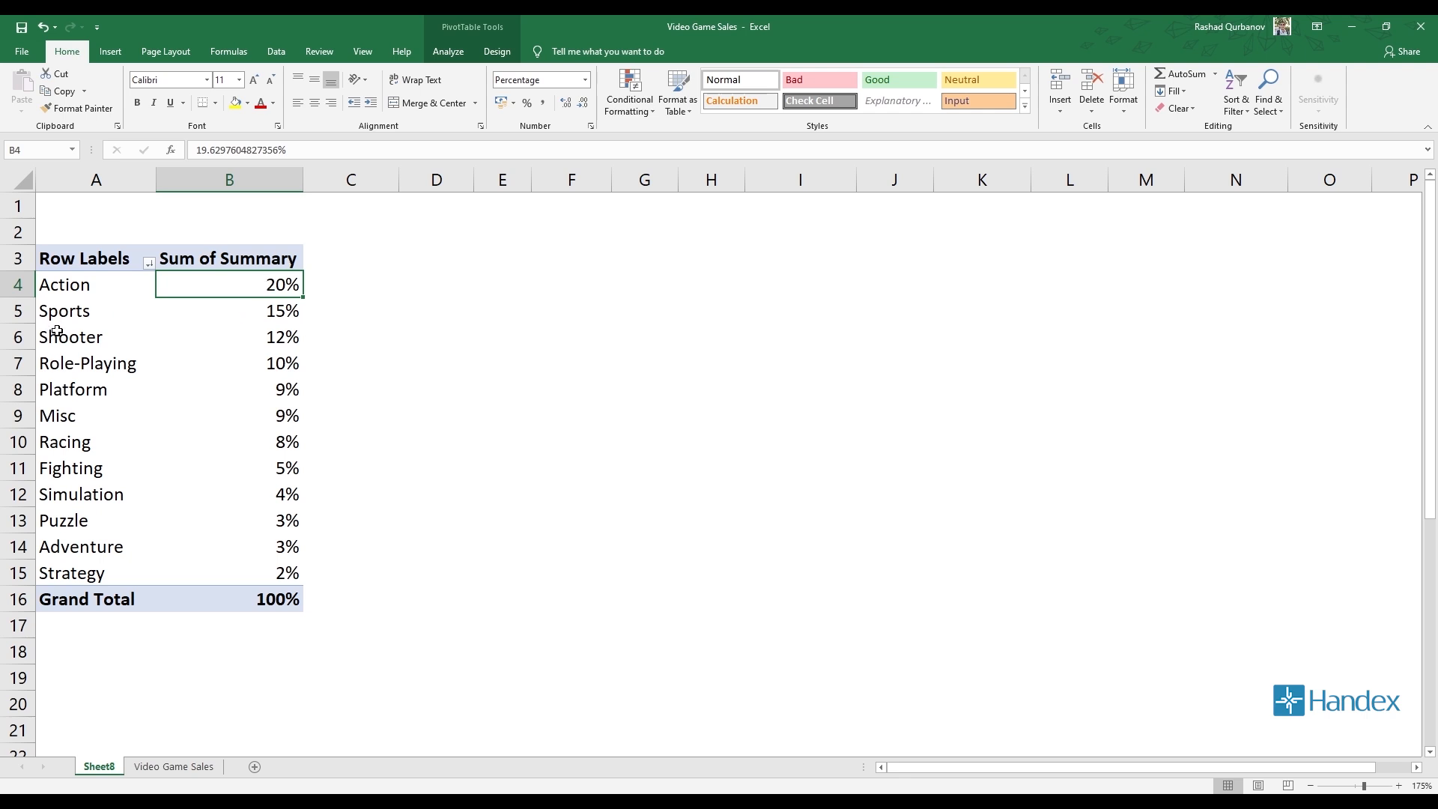
drag(41, 313, 270, 310)
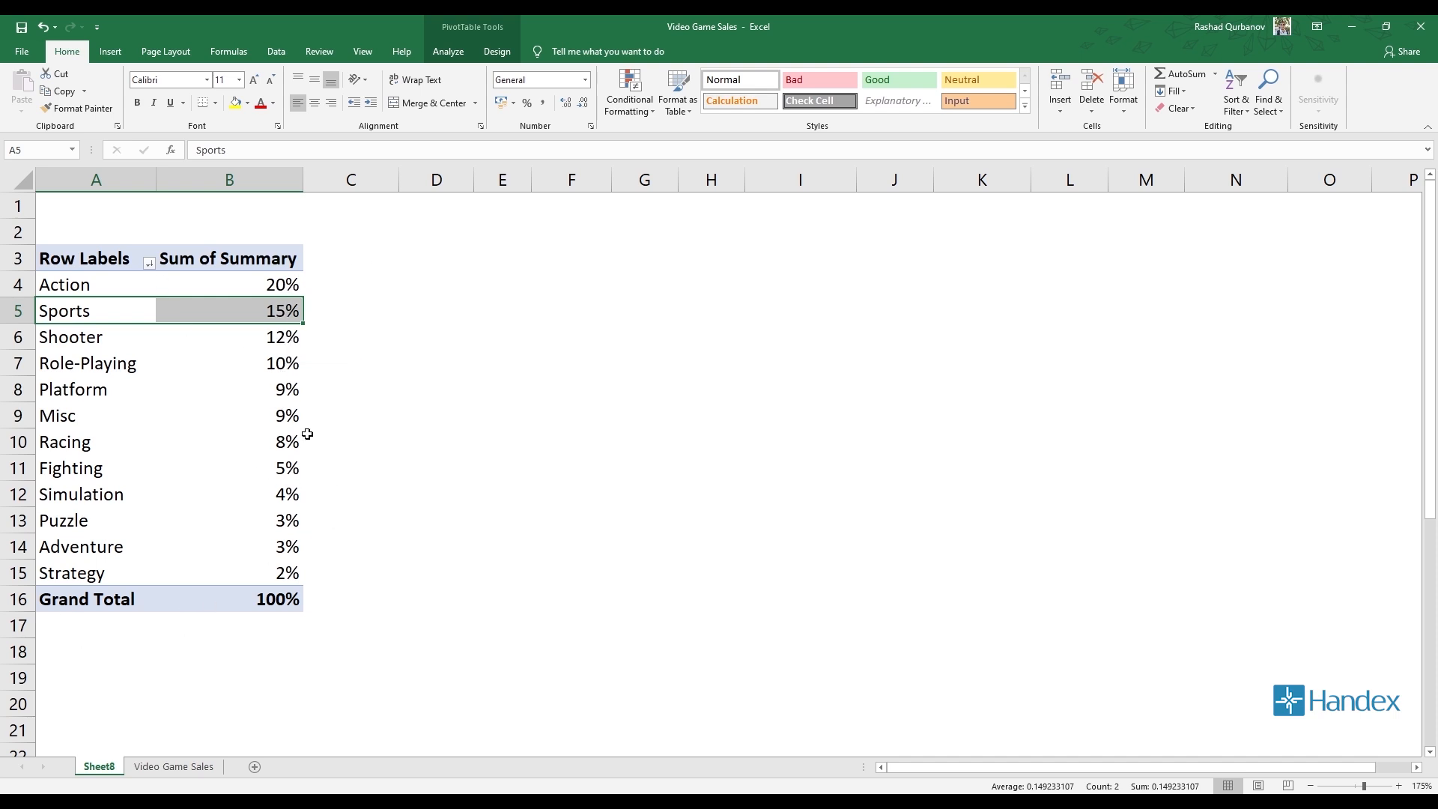
click(402, 413)
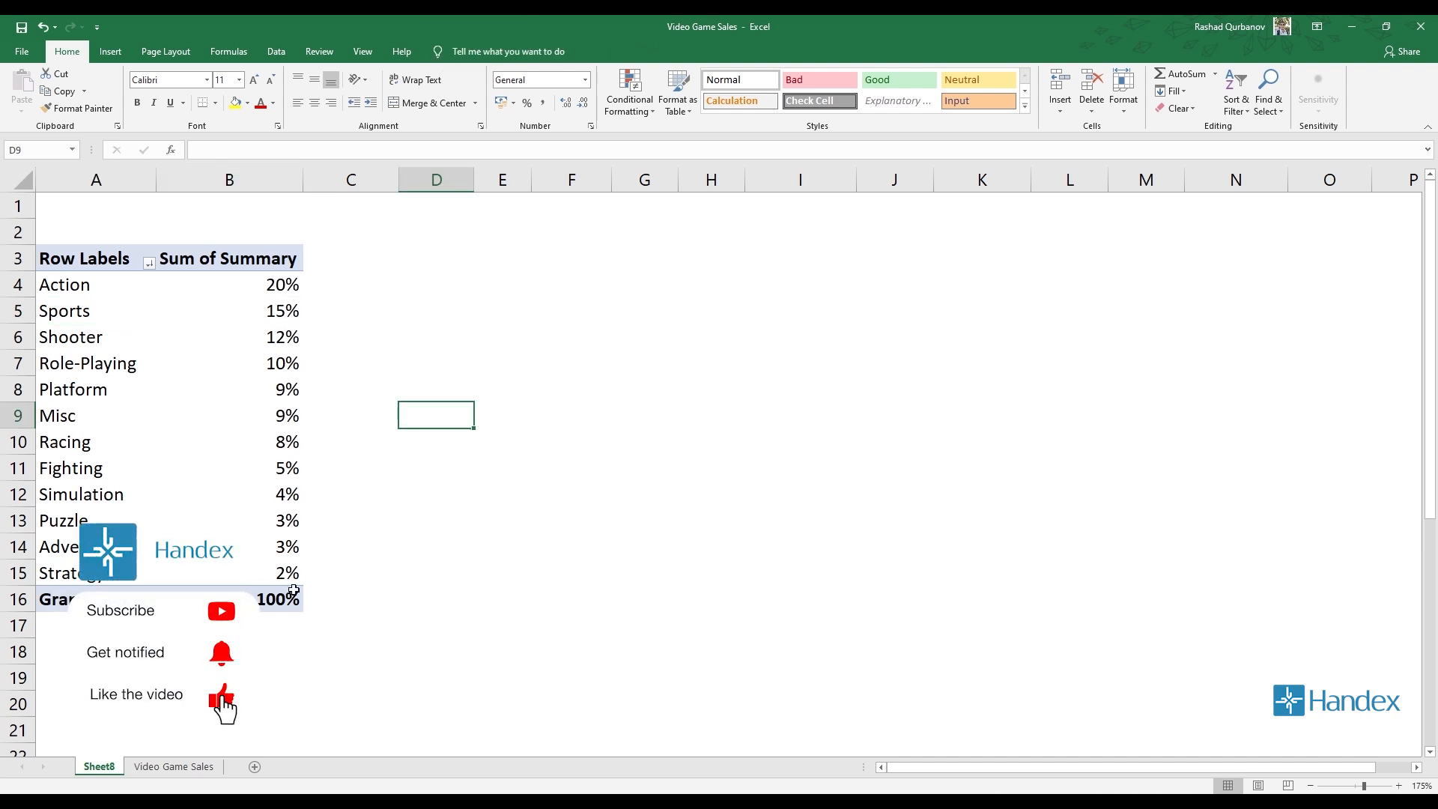
Insert a Pie PivotChart based on the genre percentage pivot table.
click(69, 338)
click(91, 363)
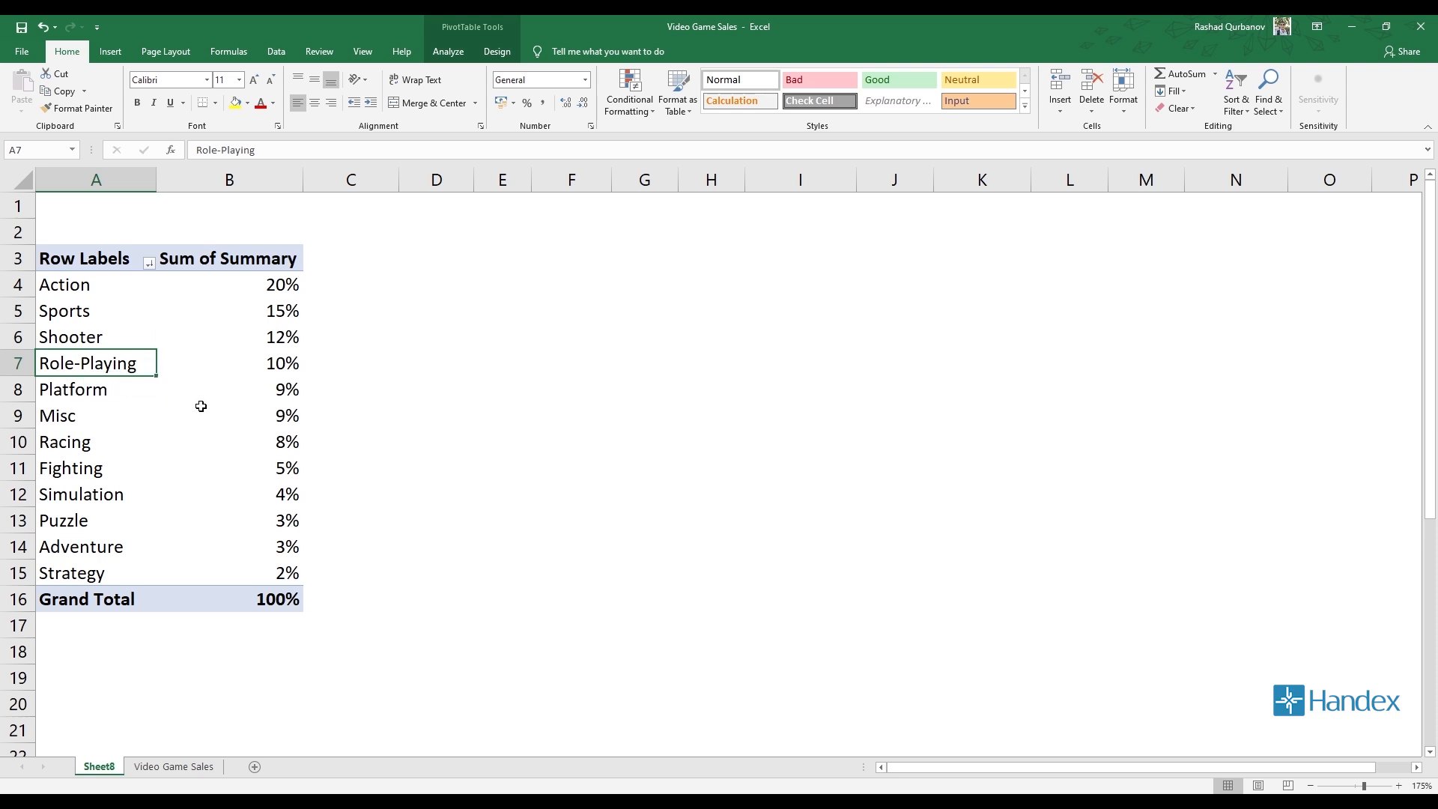
click(462, 54)
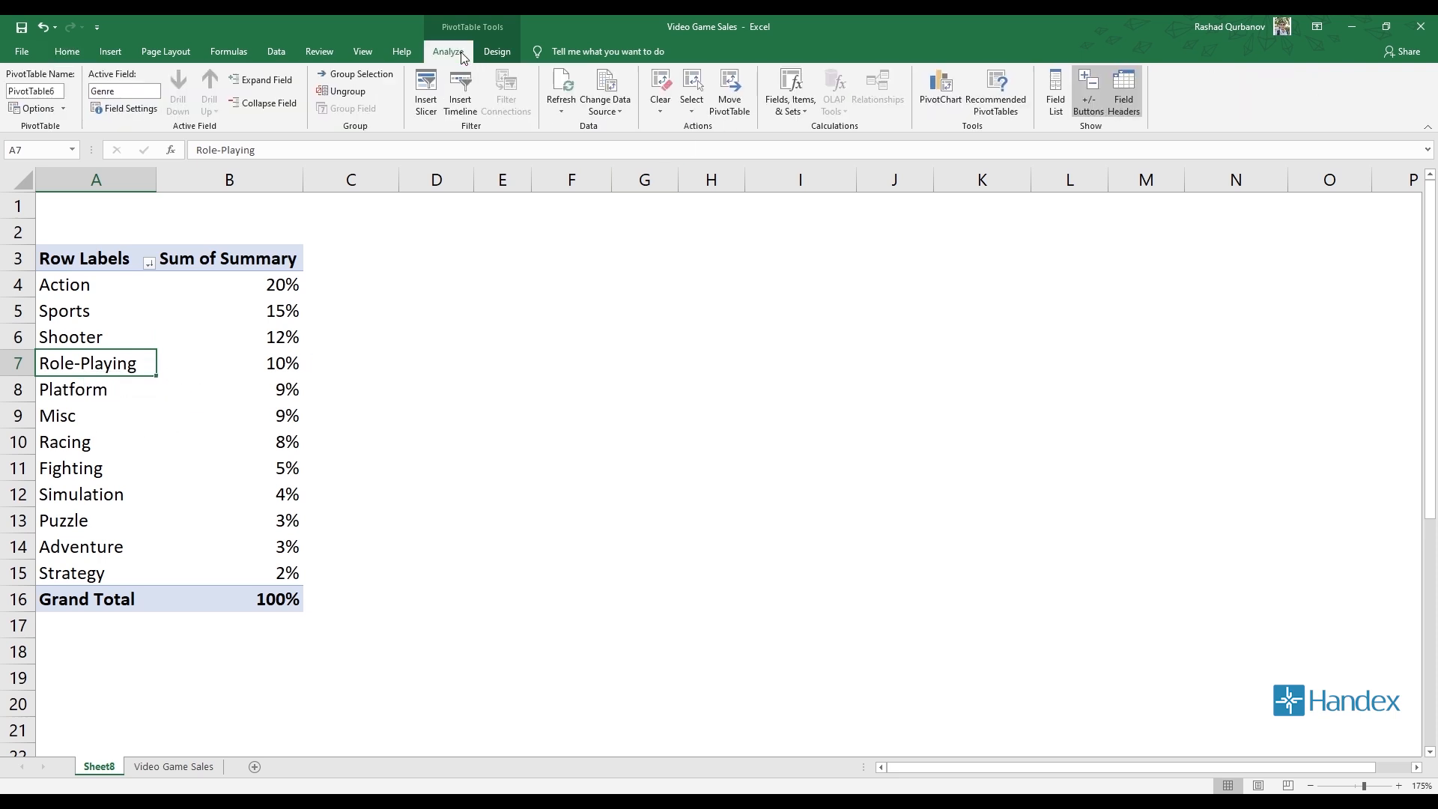
click(954, 114)
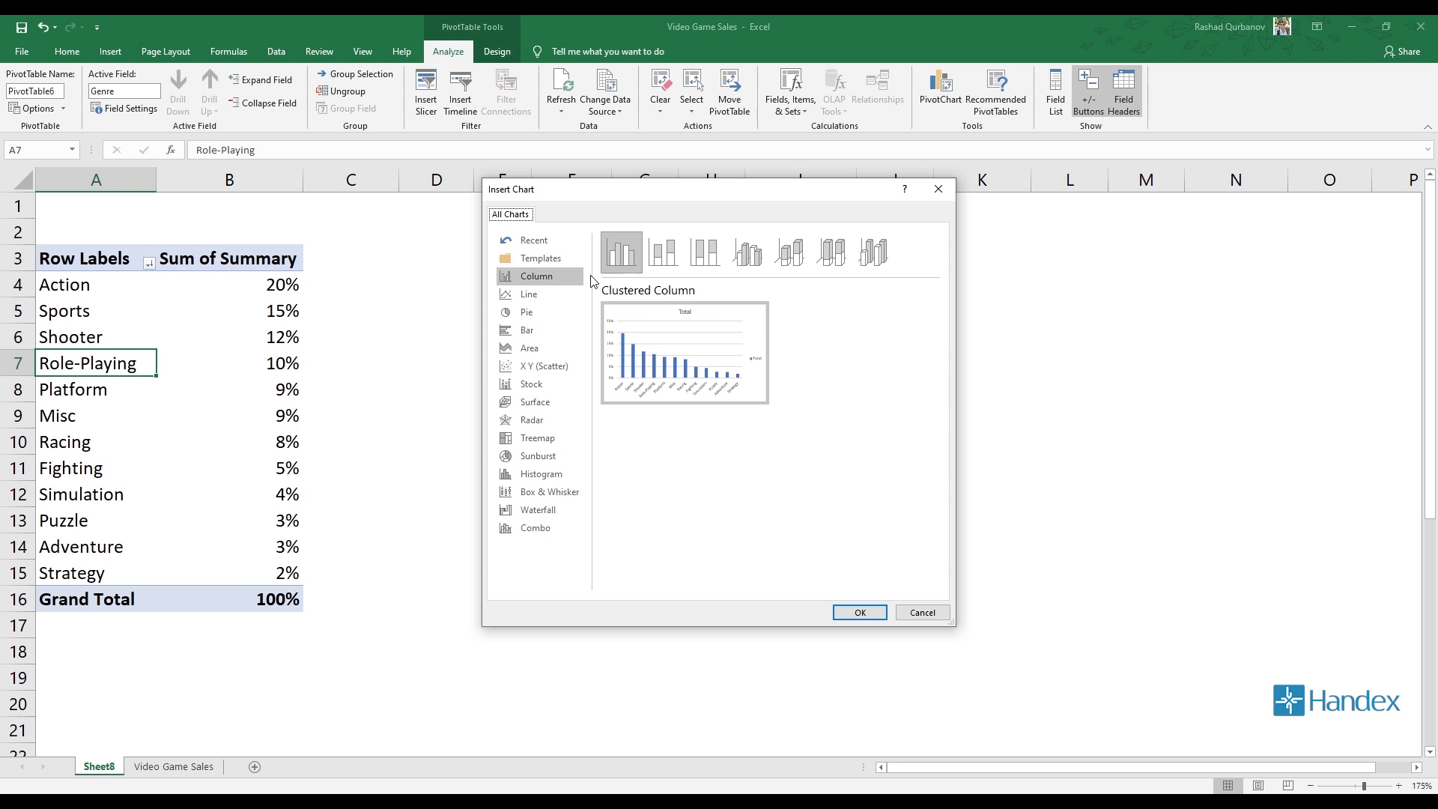
click(538, 312)
click(876, 609)
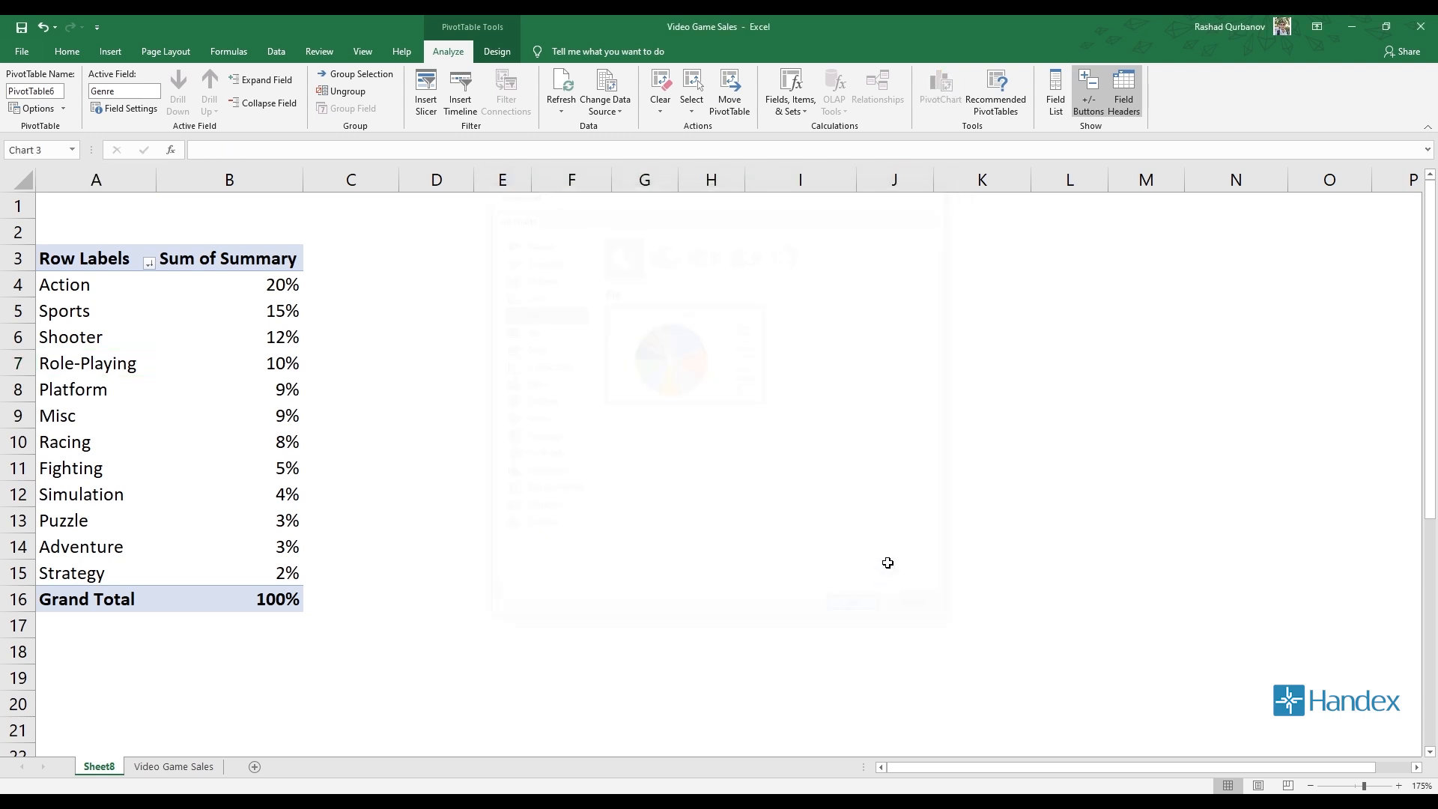
Try the pie chart beside the pivot table to compare it with the Action row, and shift it back over the table.
mouse_move(603, 312)
mouse_down()
mouse_move(587, 215)
mouse_move(336, 258)
mouse_move(239, 259)
mouse_up()
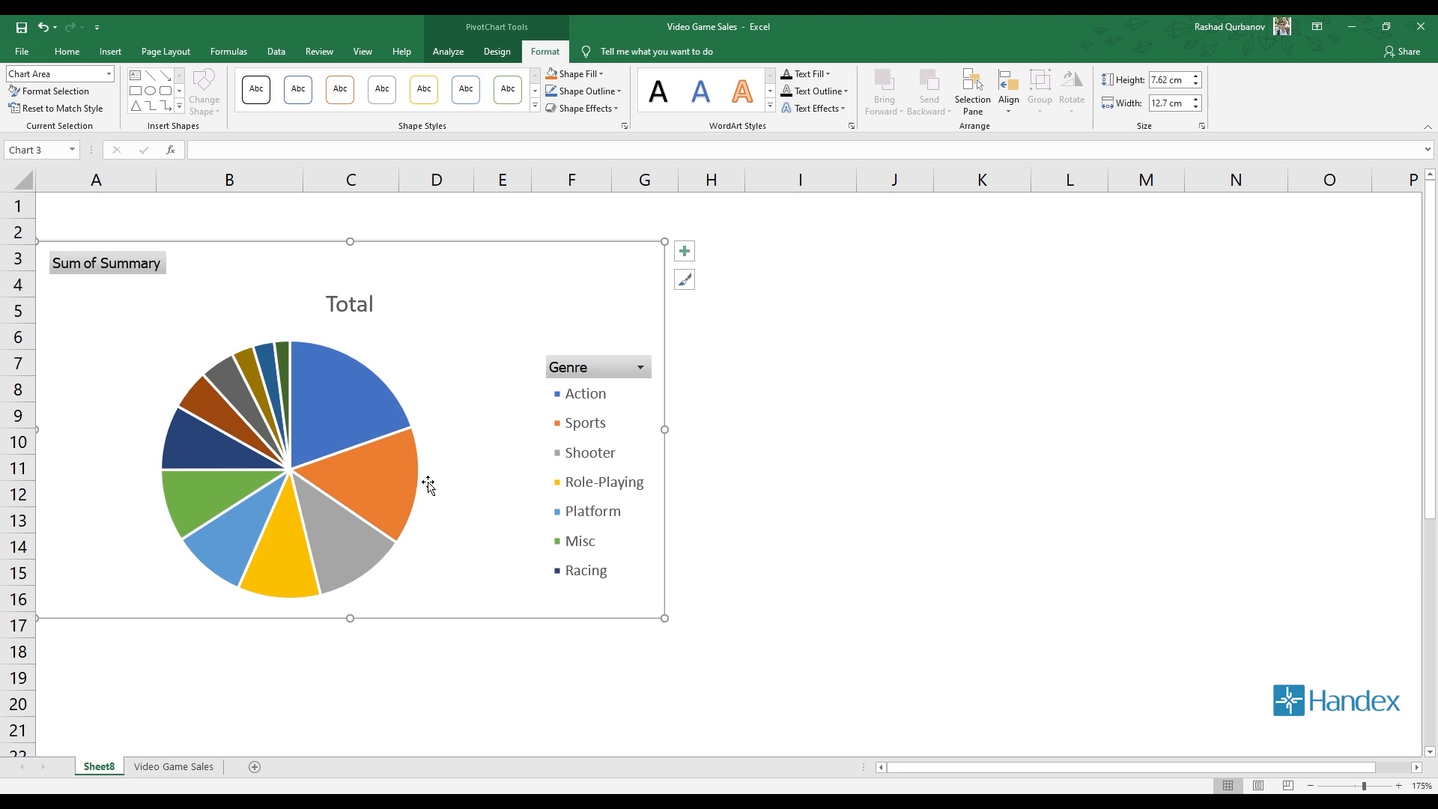
drag(427, 266, 834, 214)
drag(74, 283, 254, 282)
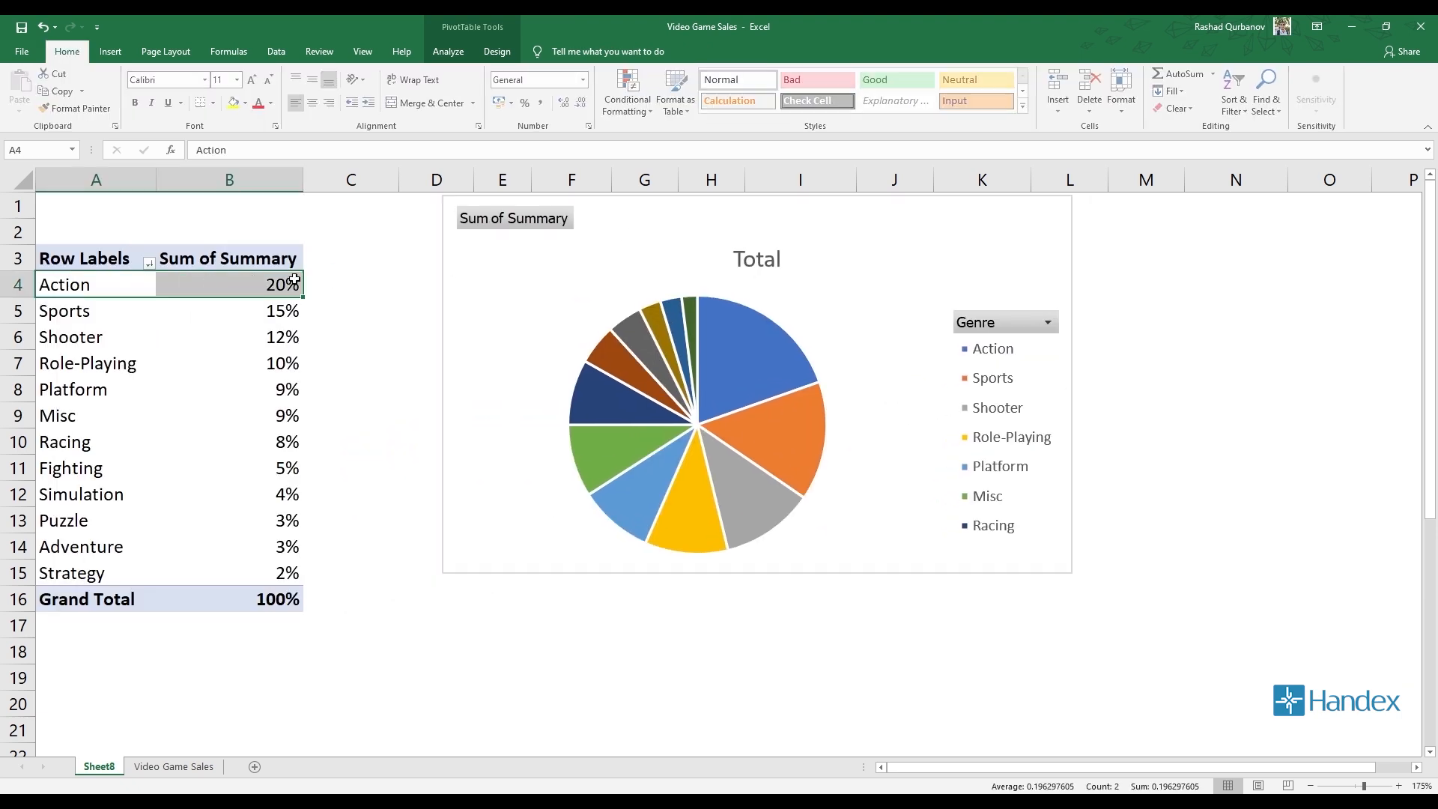
drag(746, 215, 340, 251)
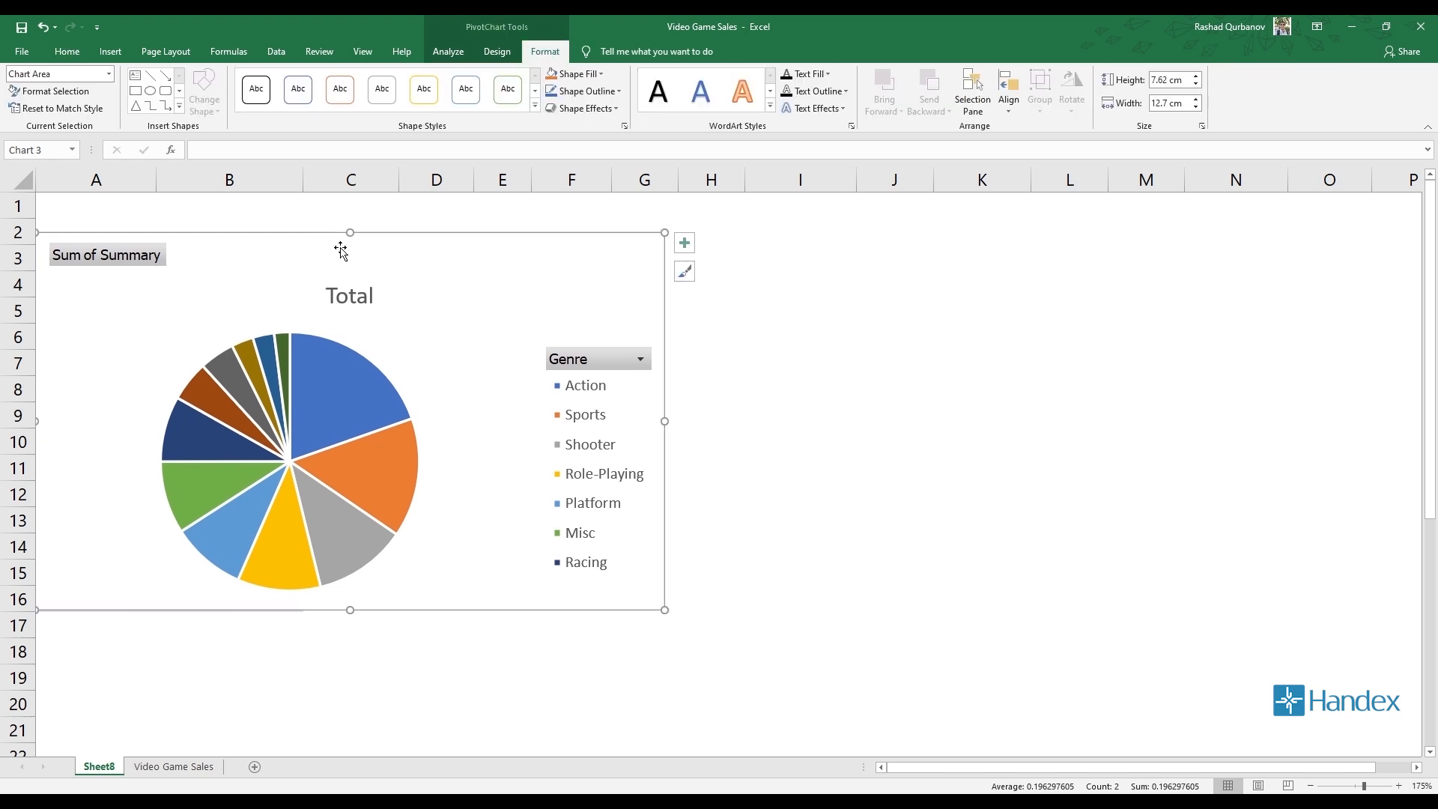
Add Data Callout data labels to the pie chart and place the chart beside the pivot table, starting in column C.
click(497, 51)
click(27, 97)
mouse_move(60, 145)
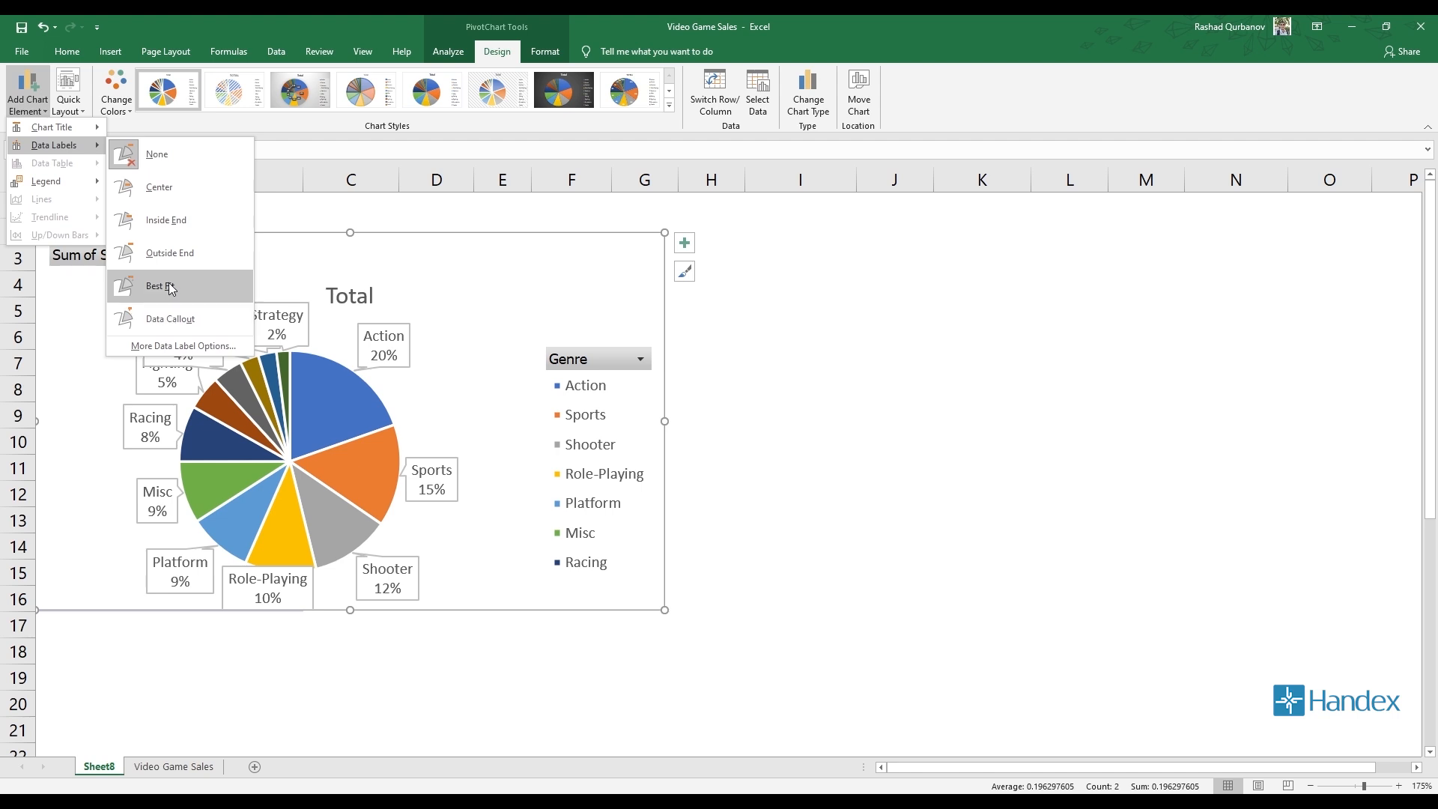
click(171, 319)
drag(529, 266, 766, 215)
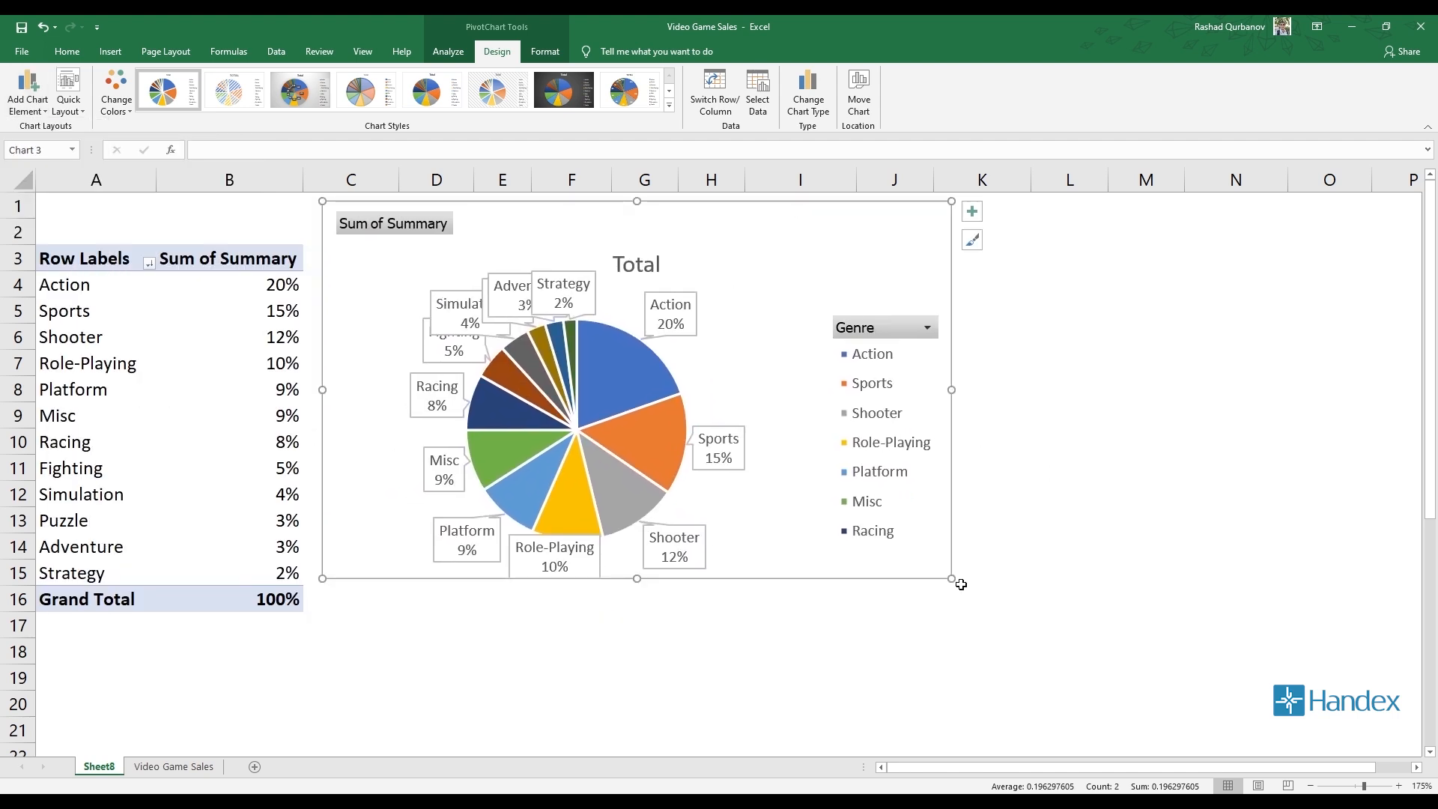
Enlarge the pie chart to reach column N and row 18, and move the Strategy and Adventure callouts up to the chart's upper edge.
drag(950, 580, 1240, 650)
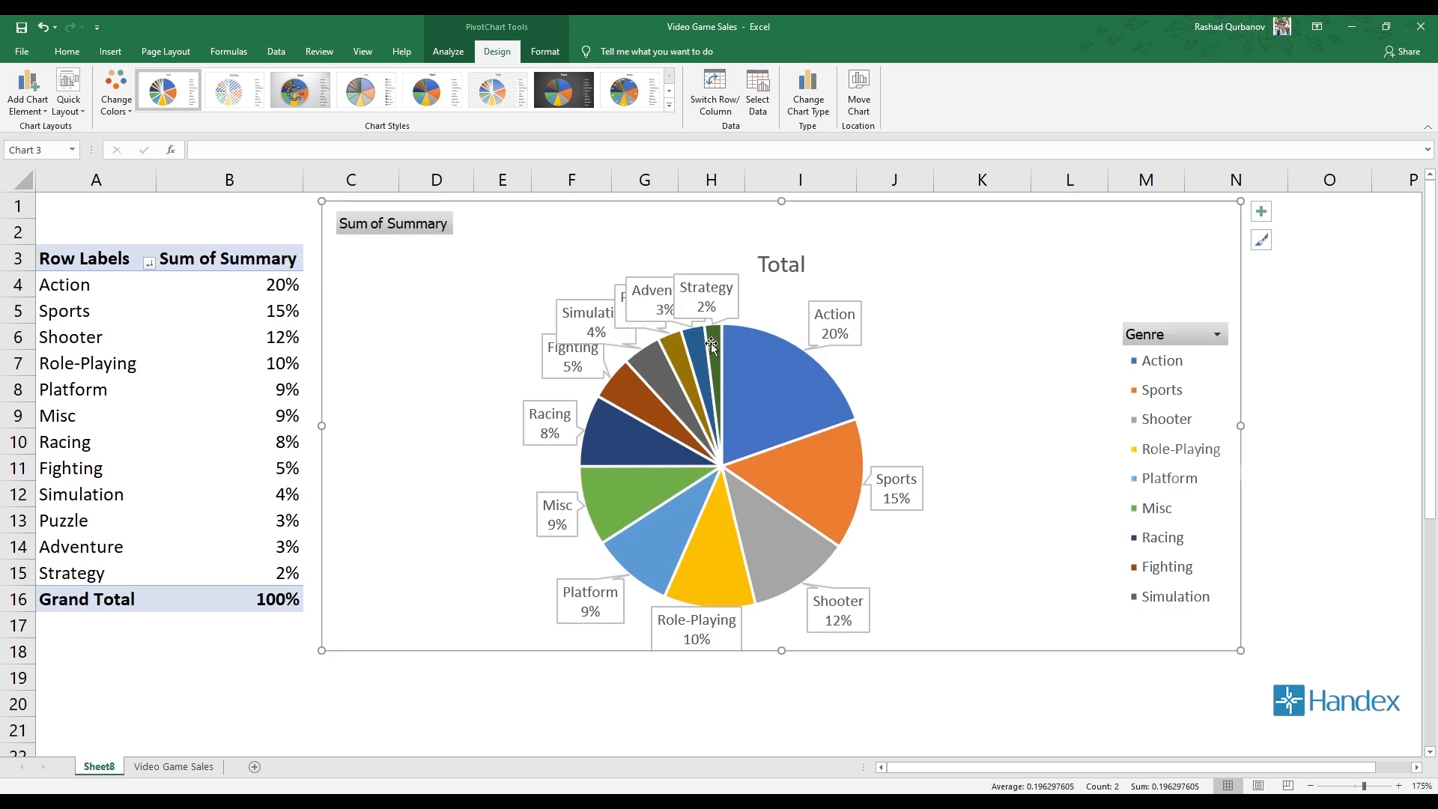
drag(702, 283, 715, 224)
click(711, 287)
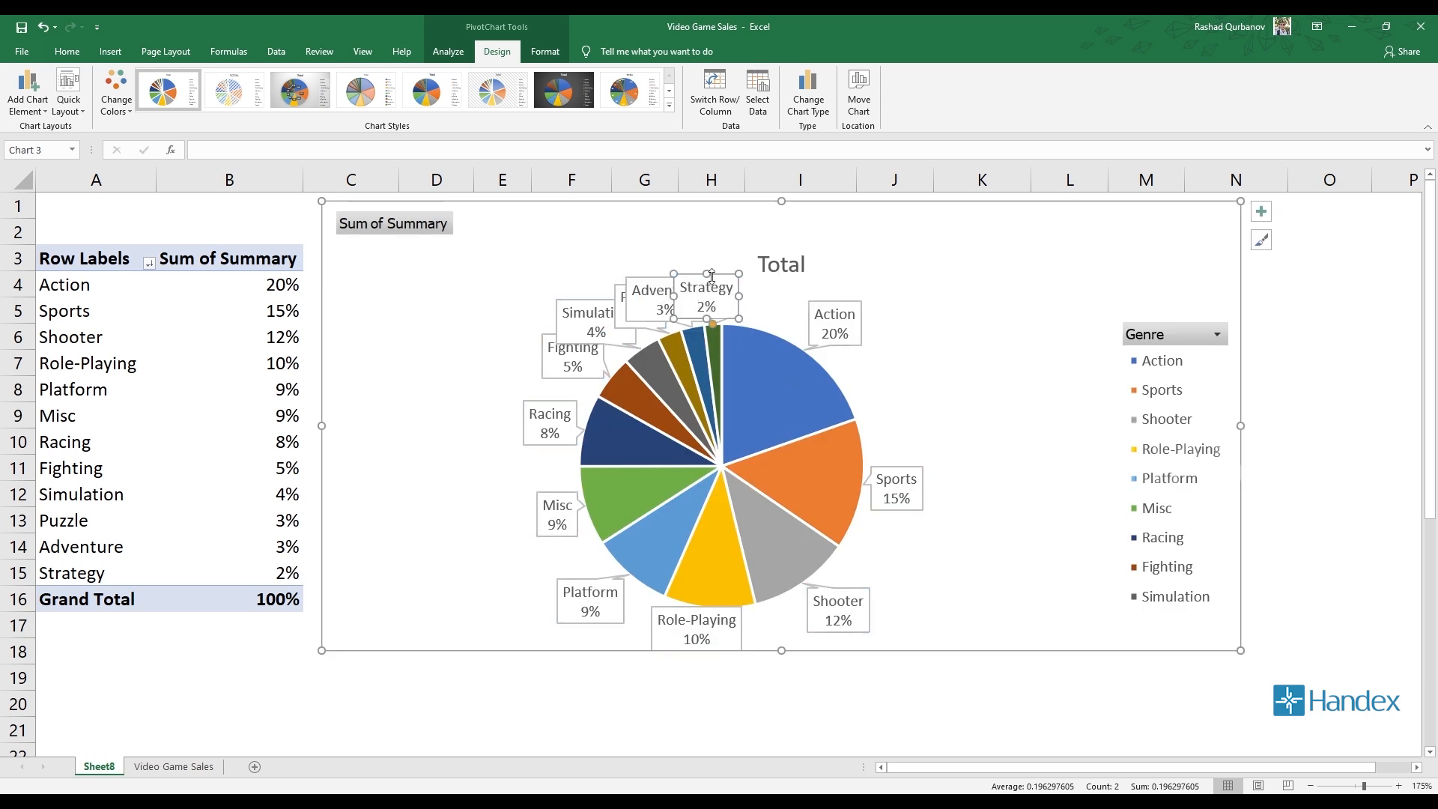
drag(708, 278, 756, 207)
click(667, 275)
drag(650, 274, 660, 201)
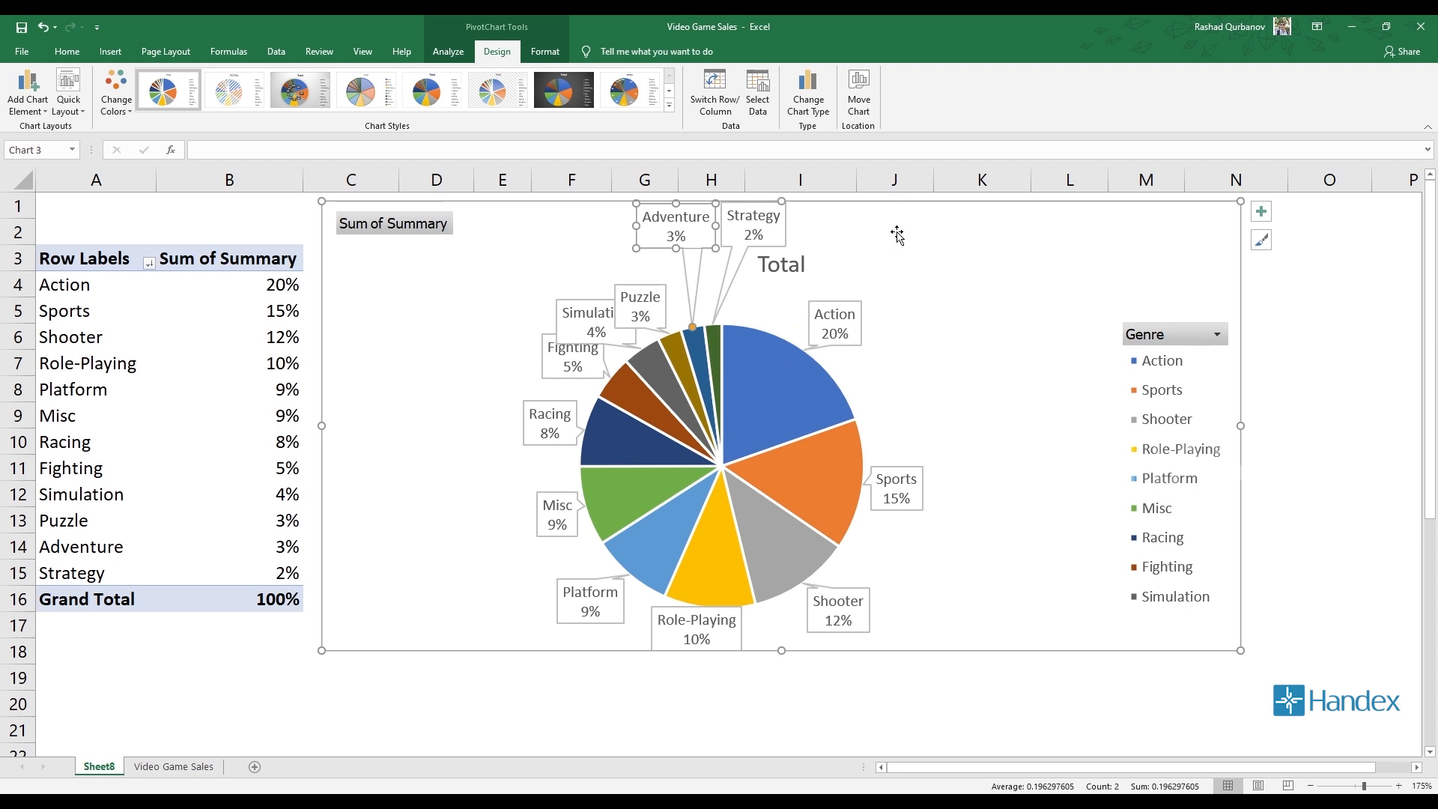
Hide the field buttons on the PivotChart and show them again.
click(1215, 335)
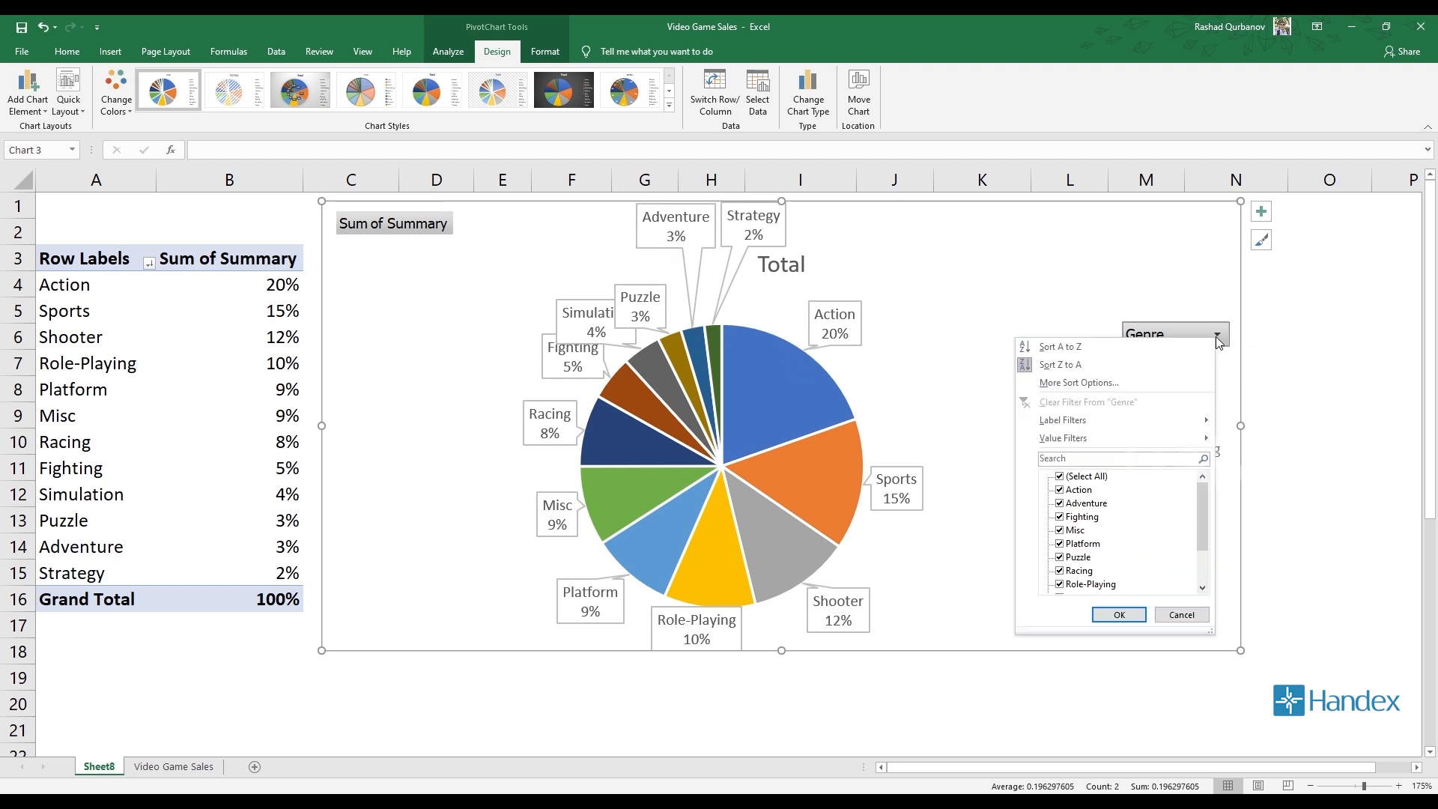
key(Escape)
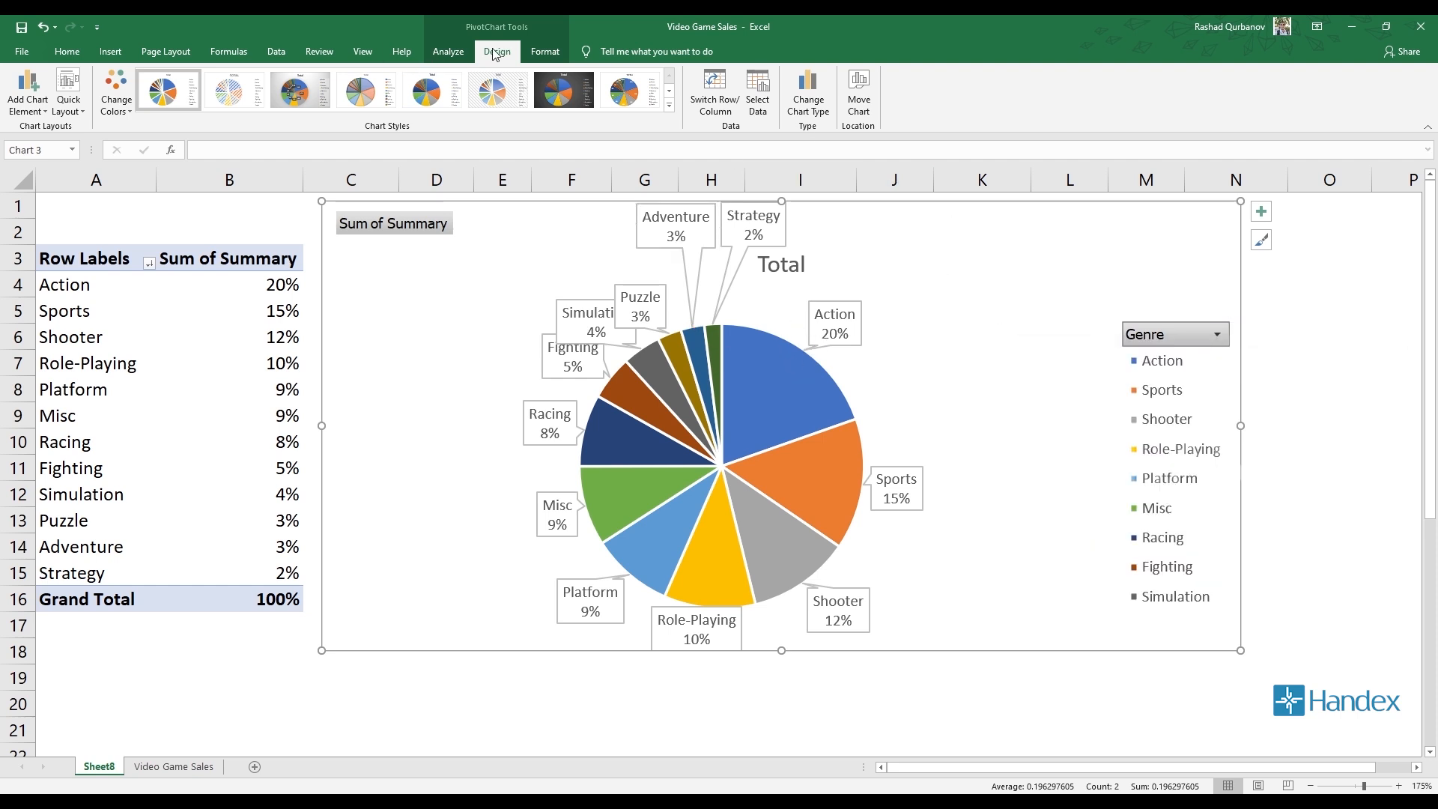
click(545, 51)
click(447, 51)
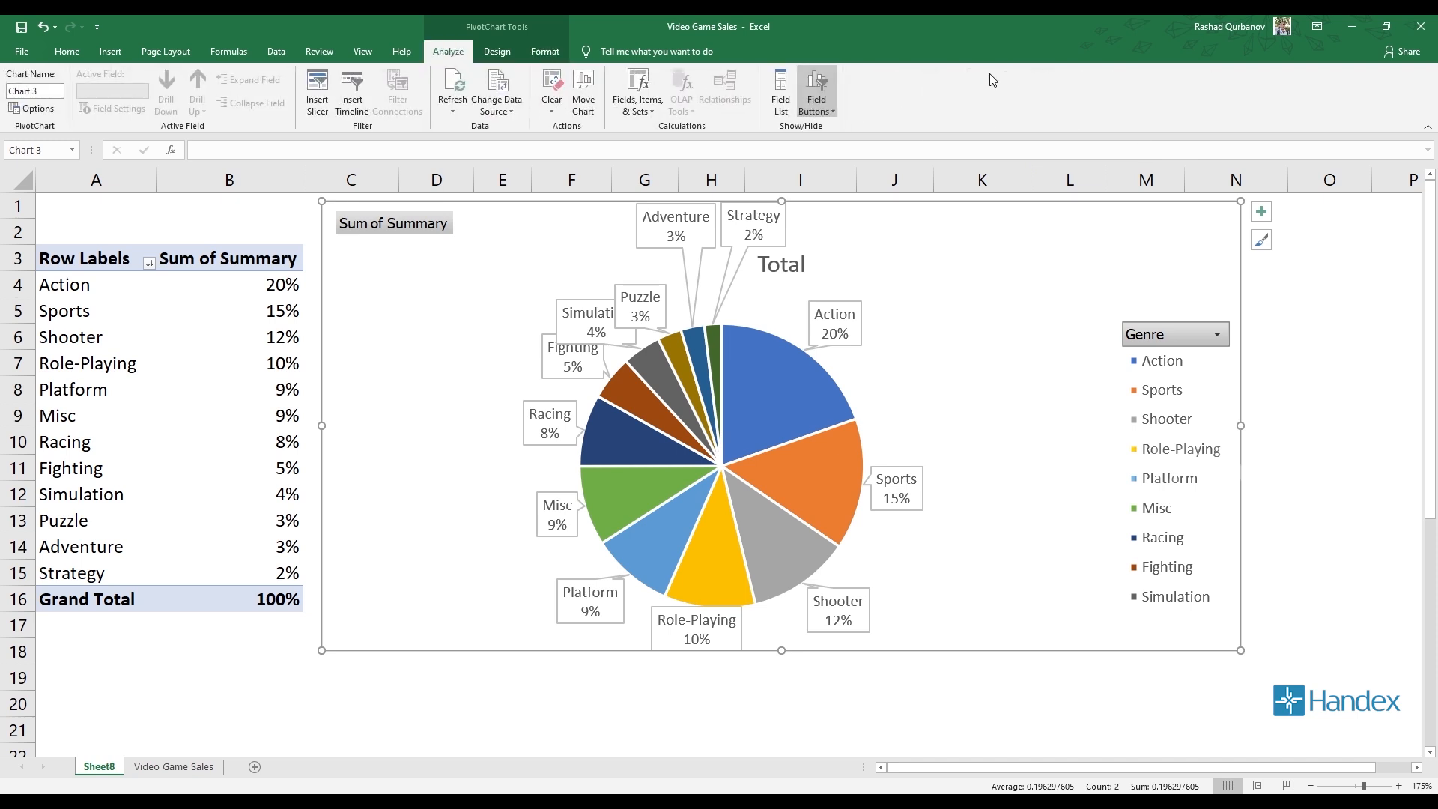
click(815, 88)
click(815, 88)
Filter the PivotChart's Genre field to only Adventure, Fighting and Puzzle.
click(1220, 334)
click(1119, 275)
click(1219, 334)
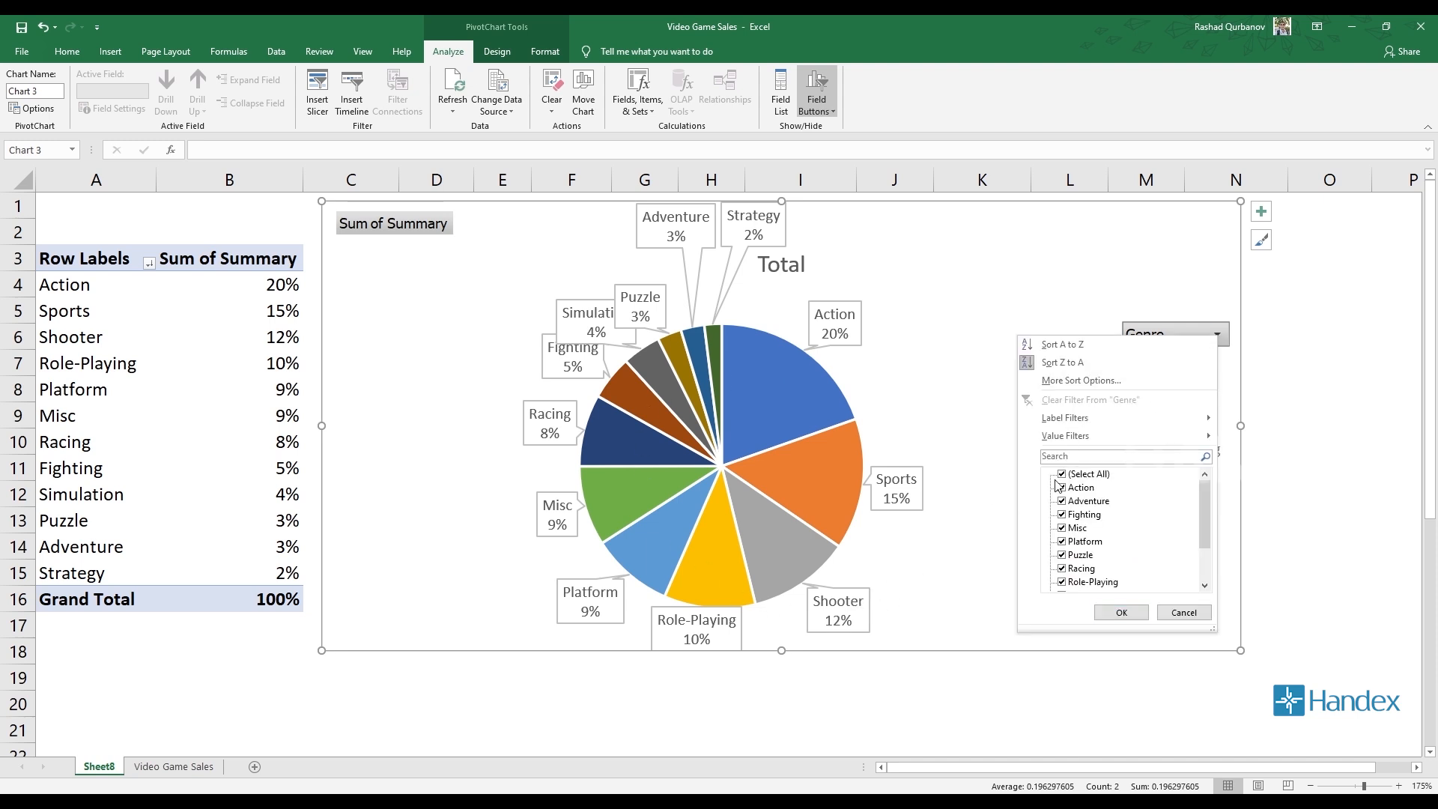
click(1079, 474)
click(1062, 474)
click(1063, 514)
click(1062, 501)
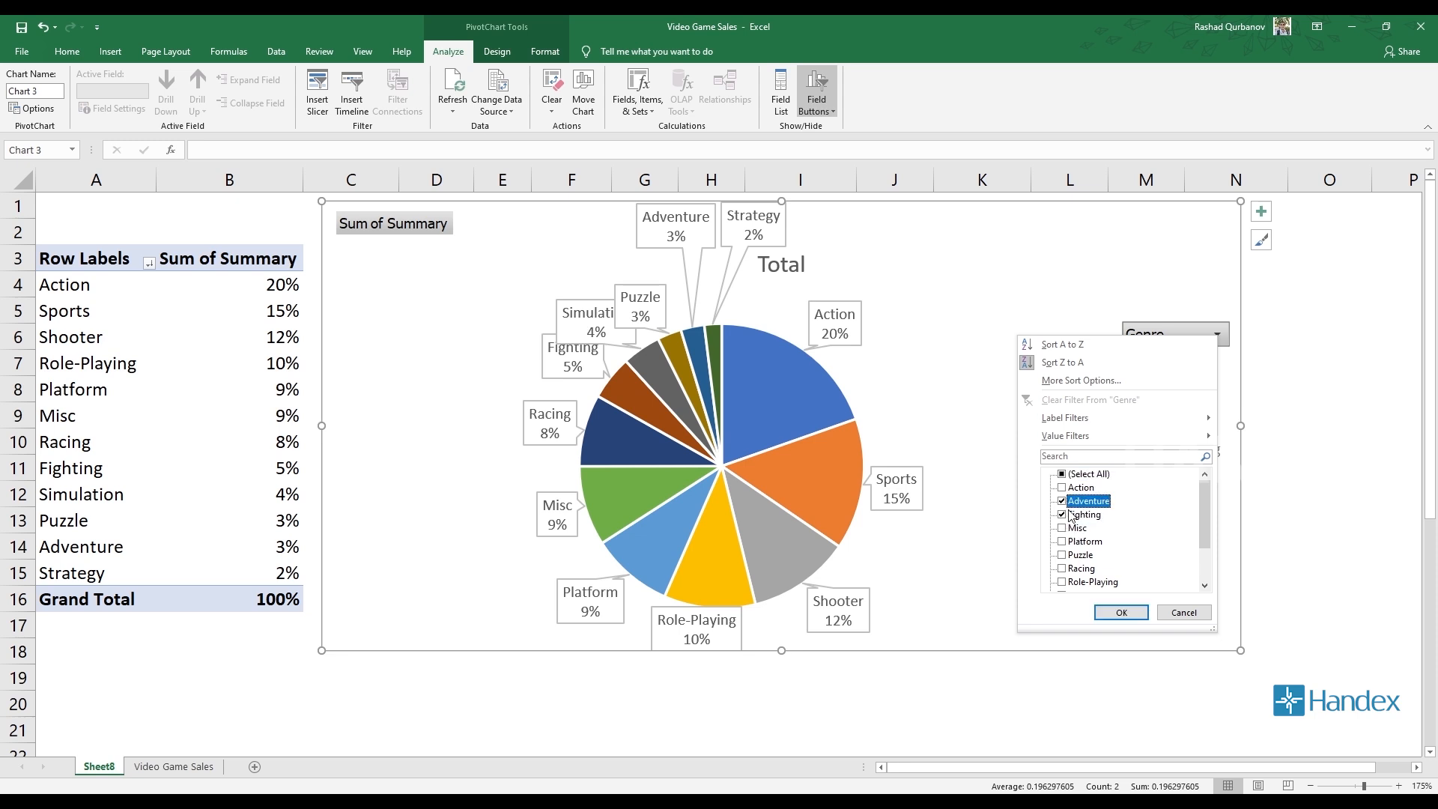
click(1062, 555)
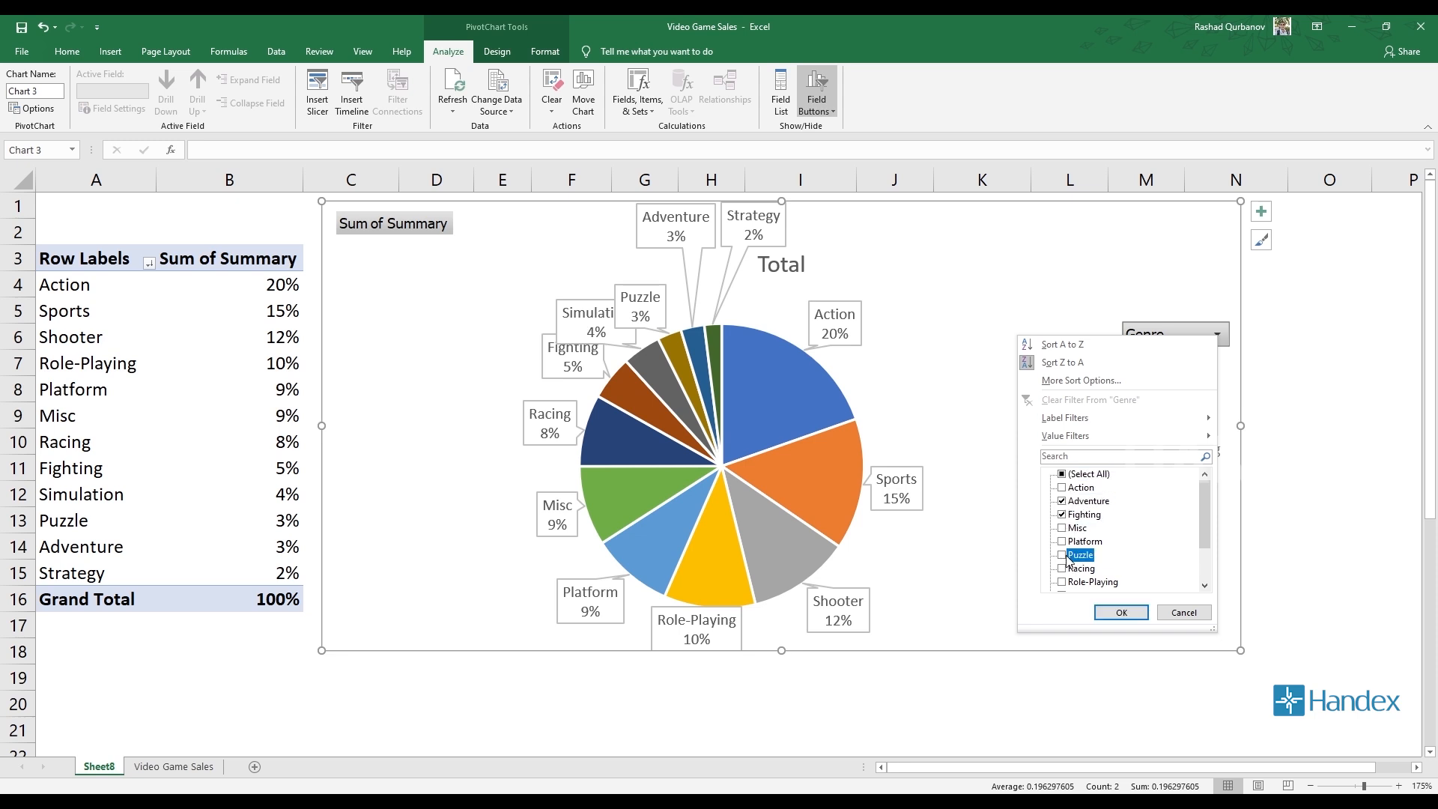
click(1121, 612)
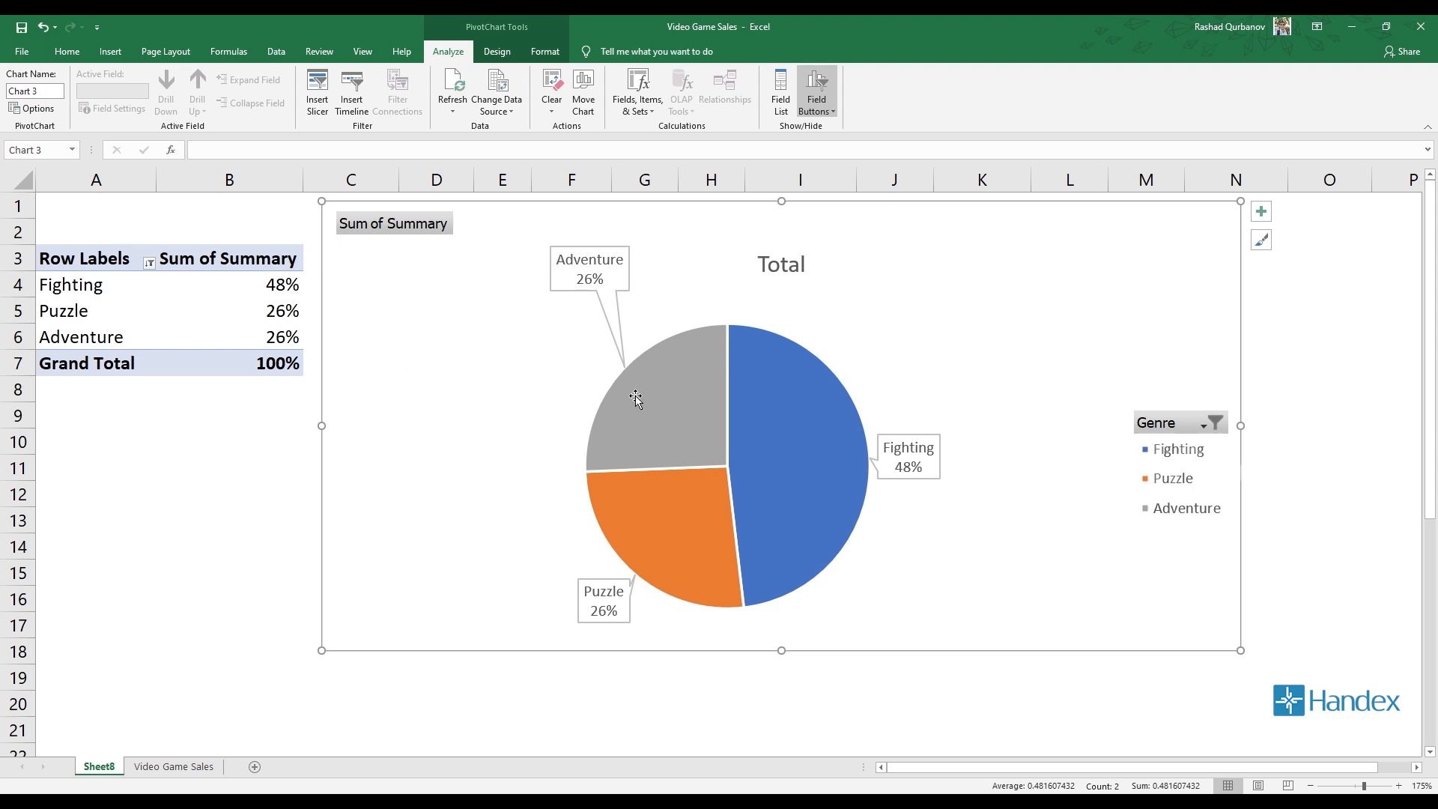
Clear the Genre filter from the pivot table's row labels.
mouse_move(779, 517)
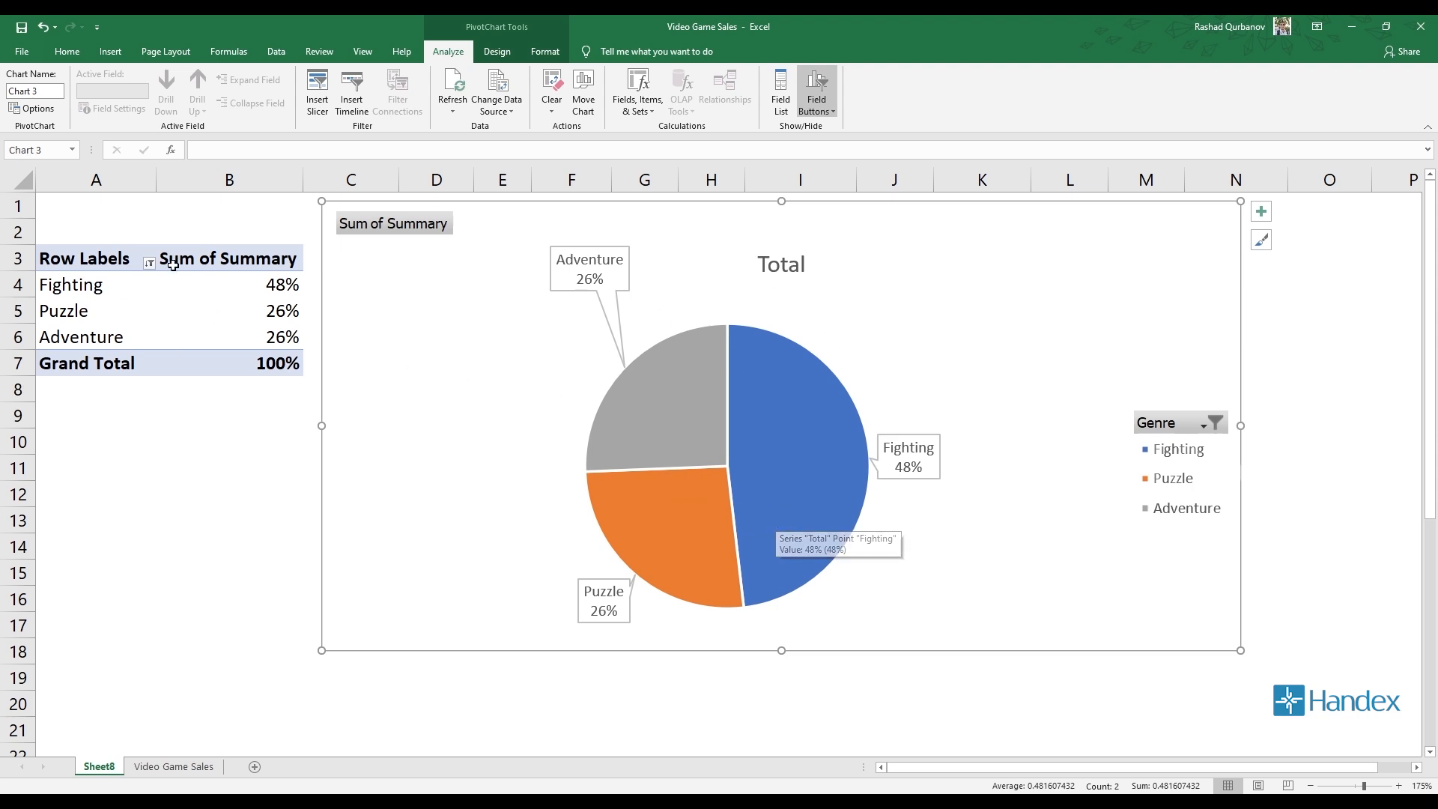
click(151, 264)
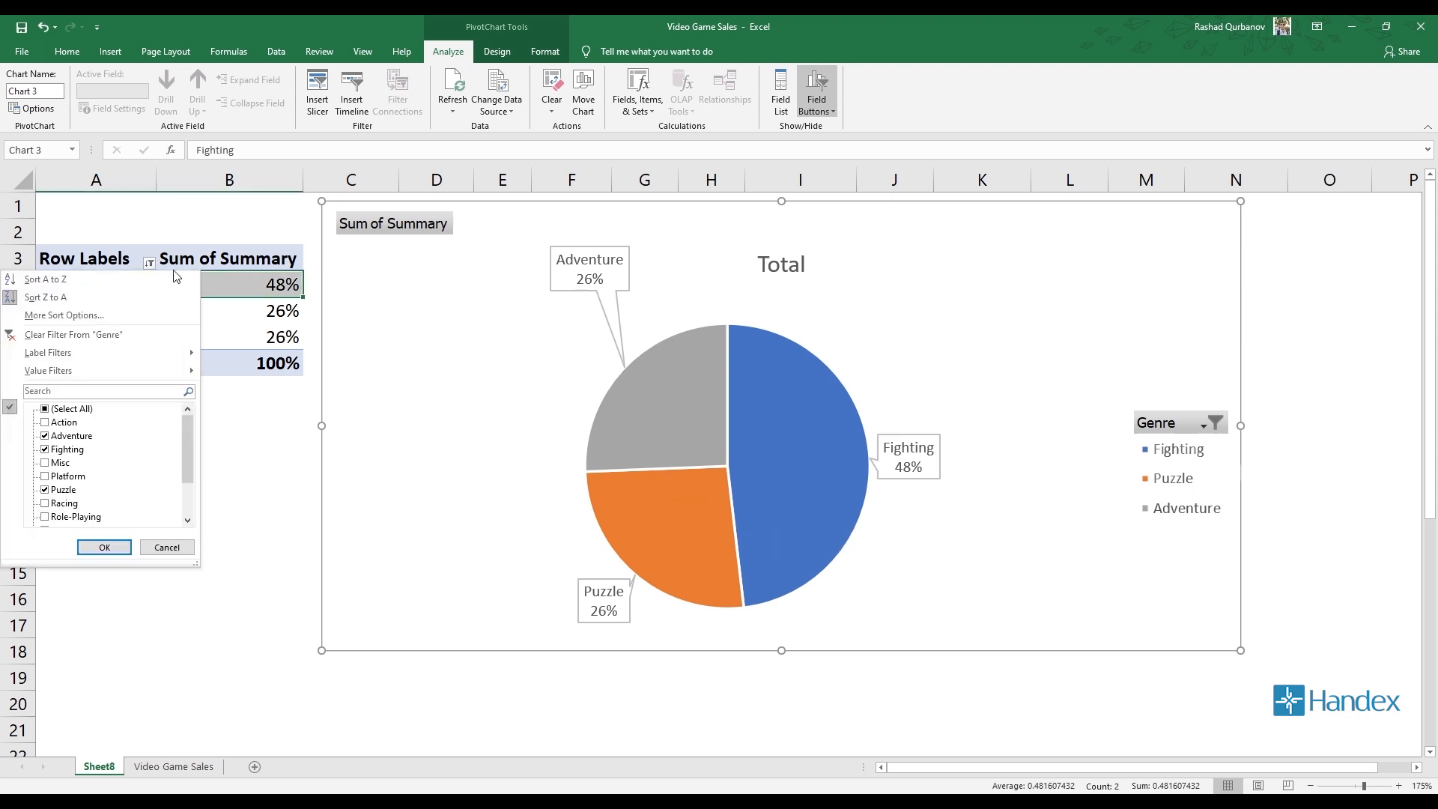
click(61, 337)
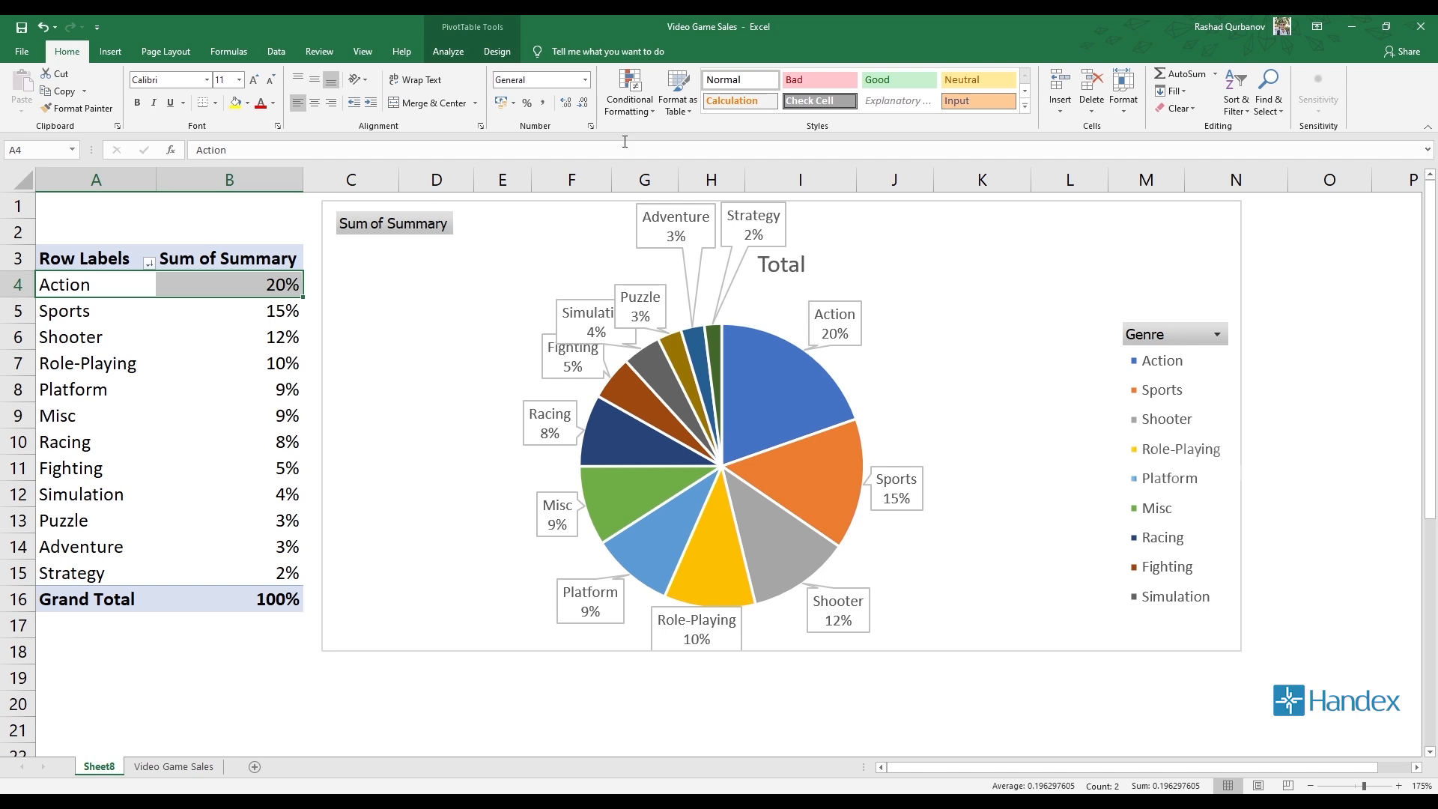
Look through the PivotChart types for the genre pivot table, including Pie, Area, X Y (Scatter) and Surface.
click(448, 50)
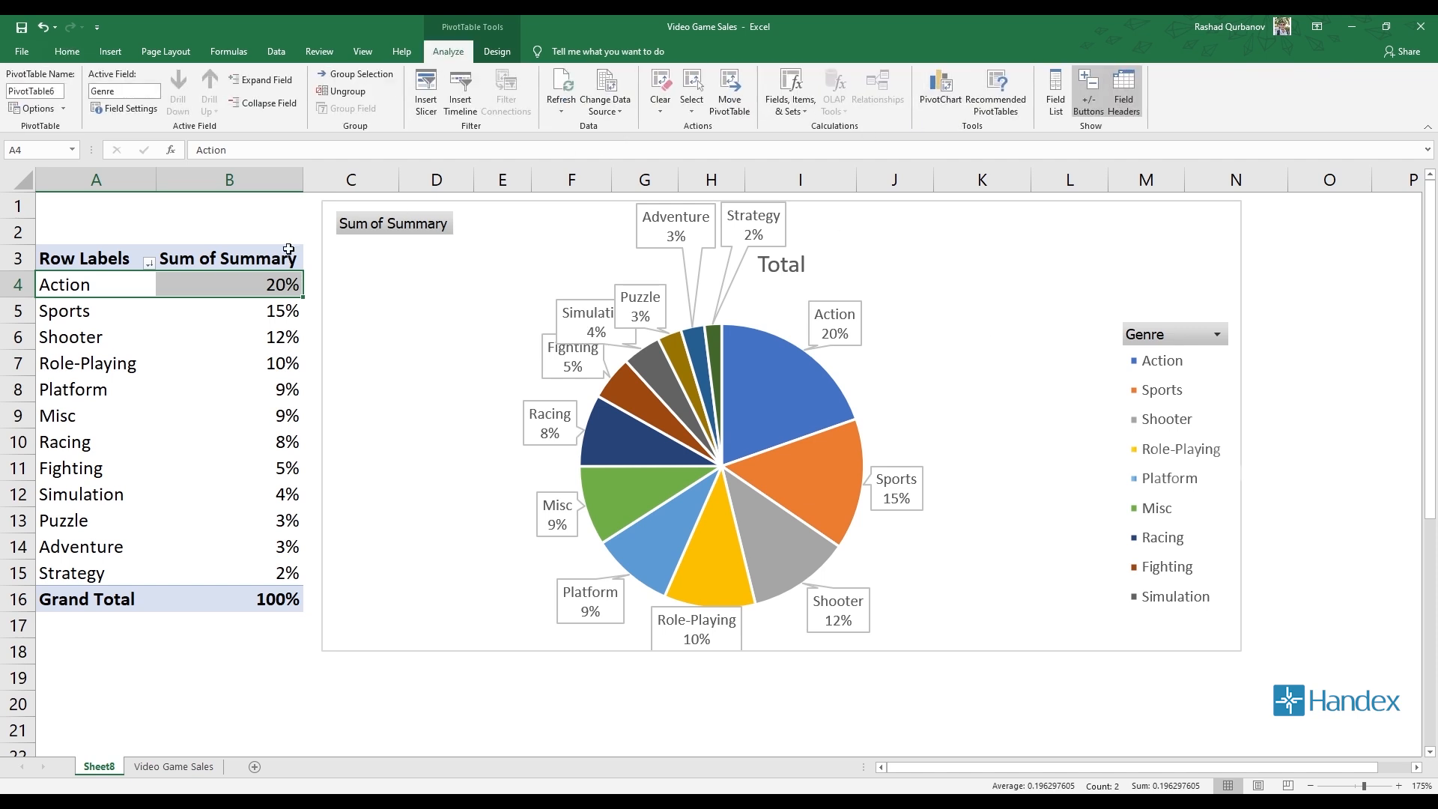
click(947, 109)
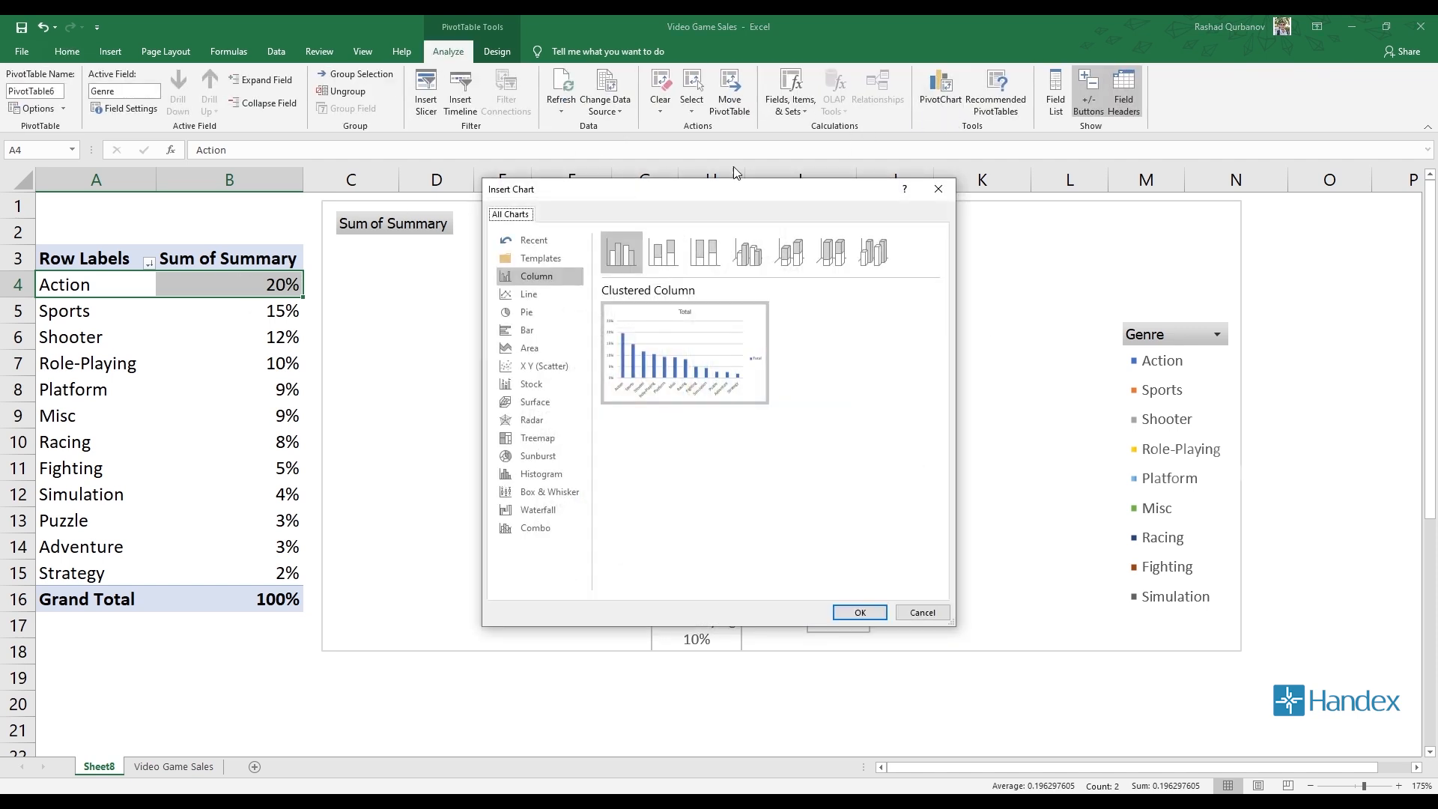
click(533, 312)
click(533, 348)
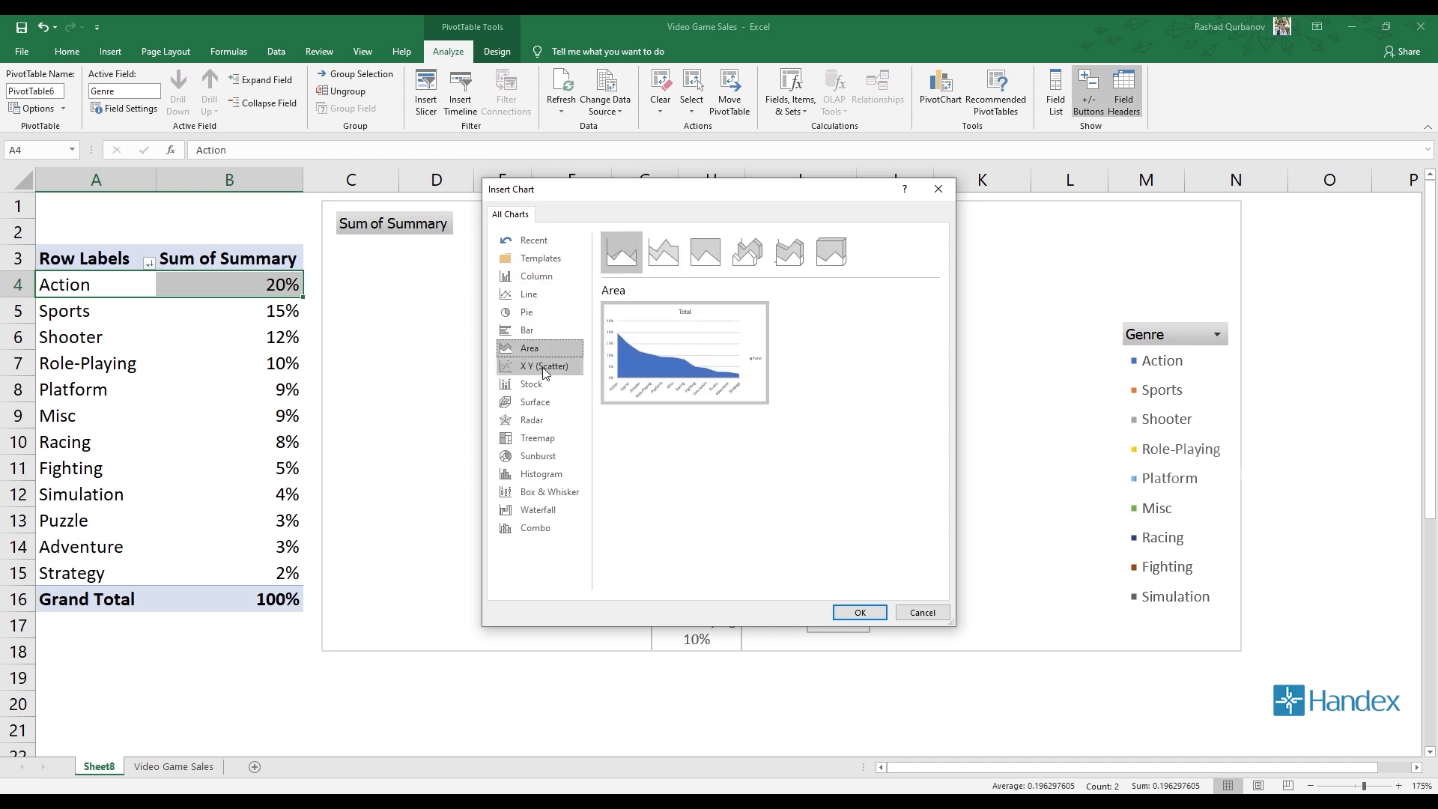
click(543, 366)
click(541, 400)
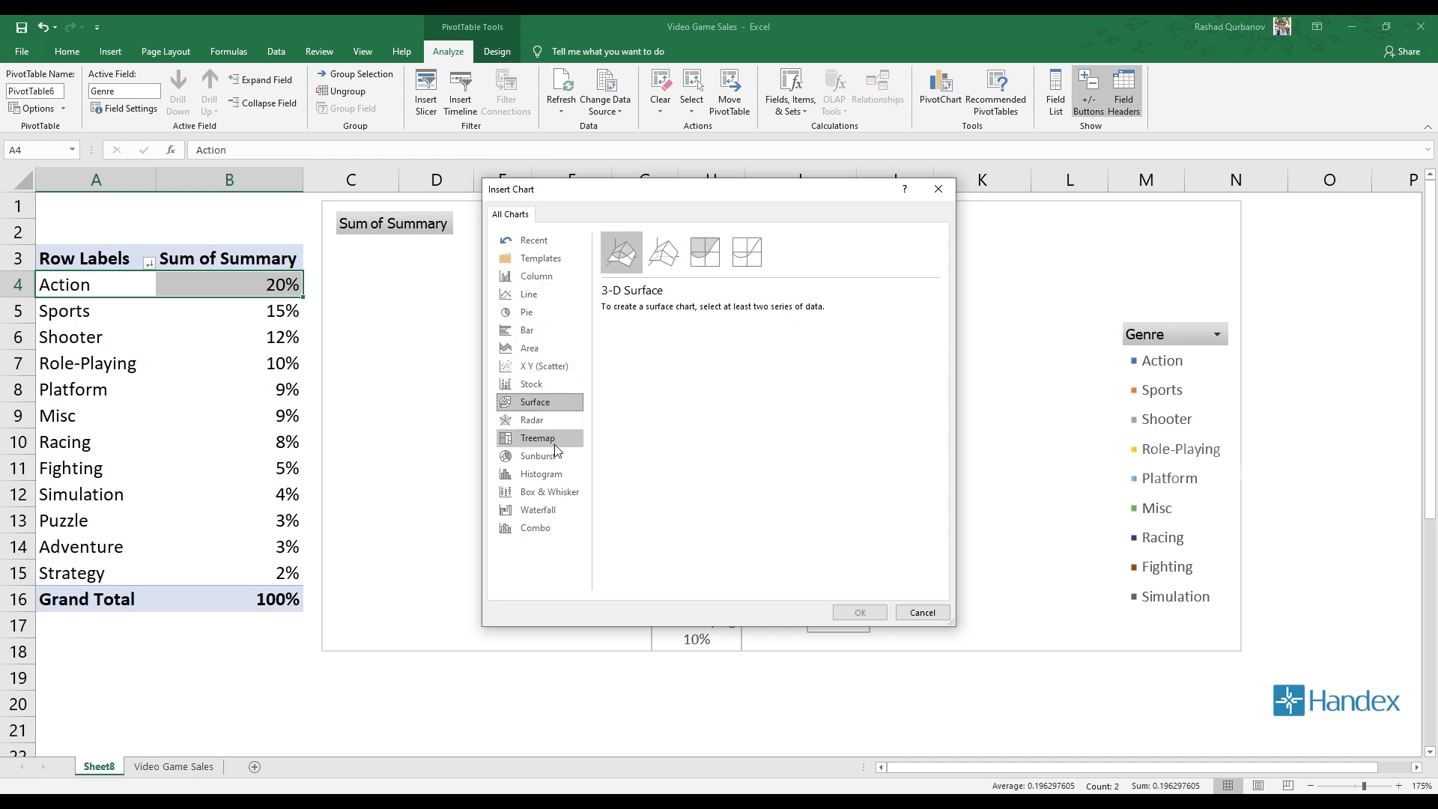